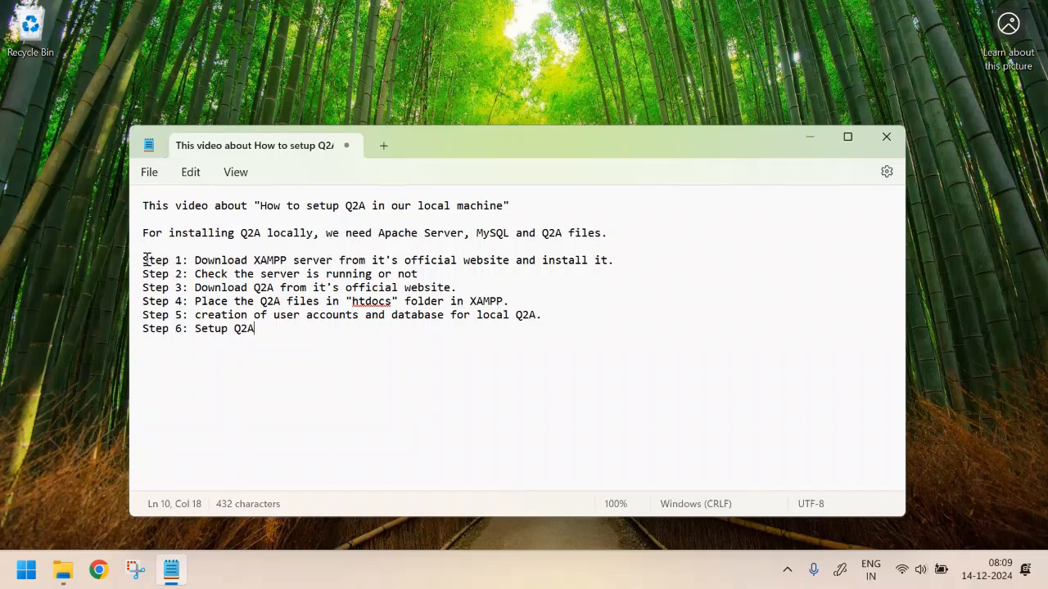
Select the 'Step 1: Download XAMPP server' line in the Notepad setup plan
drag(145, 262, 637, 267)
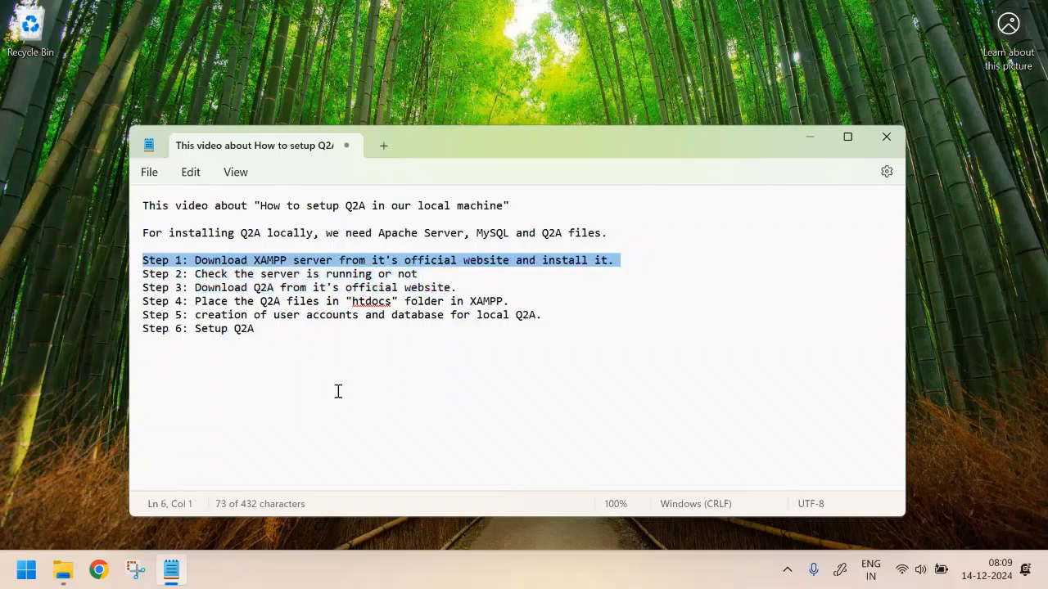
Search Chrome for 'xampp download for windows' and open the Apache Friends versions table (8.0.30, 8.1.25, 8.2.12)
click(98, 570)
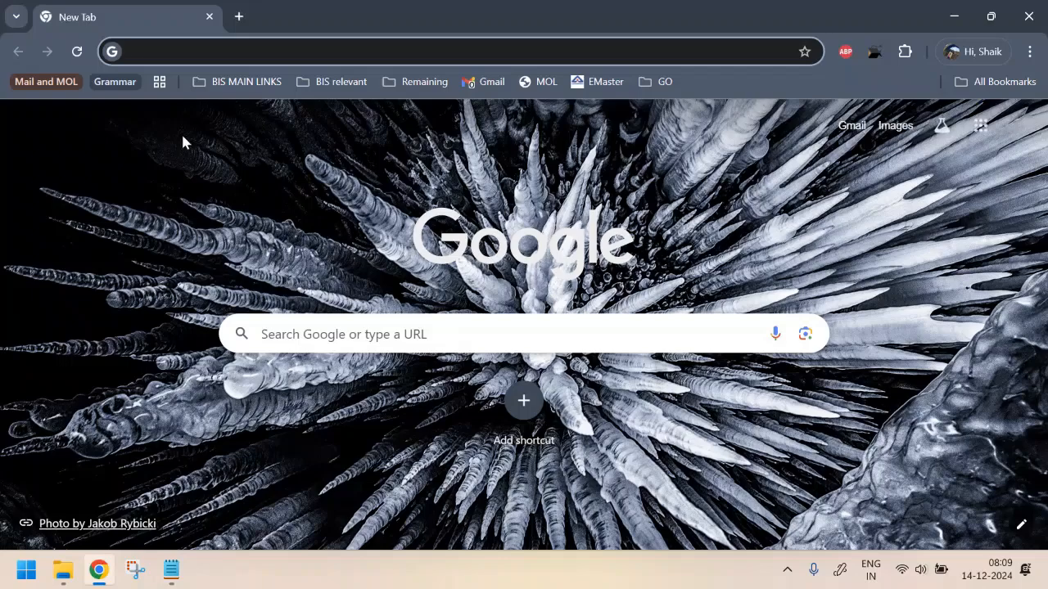
click(145, 51)
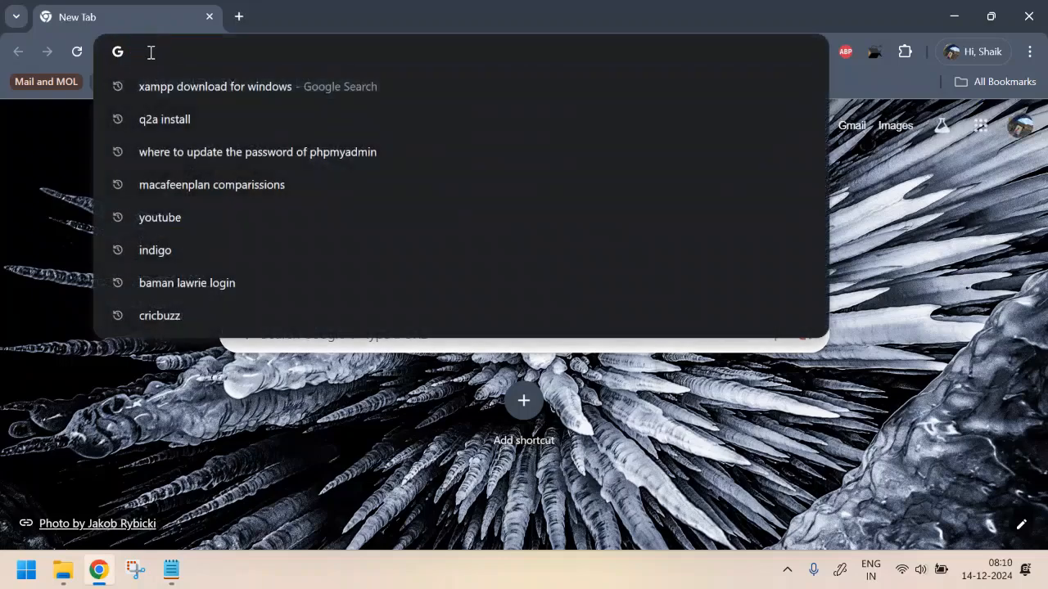
click(199, 88)
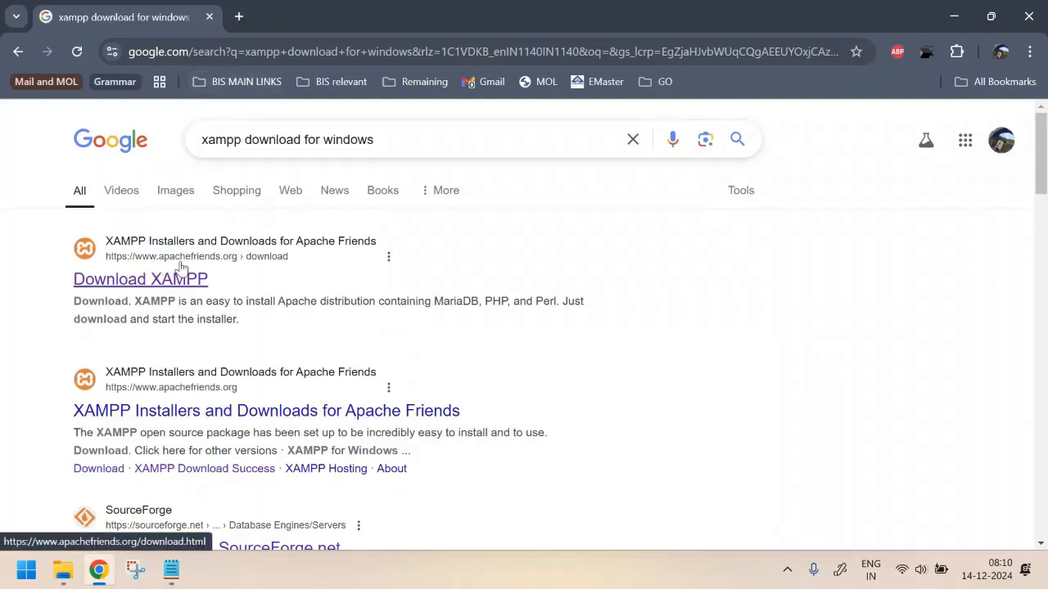
click(131, 283)
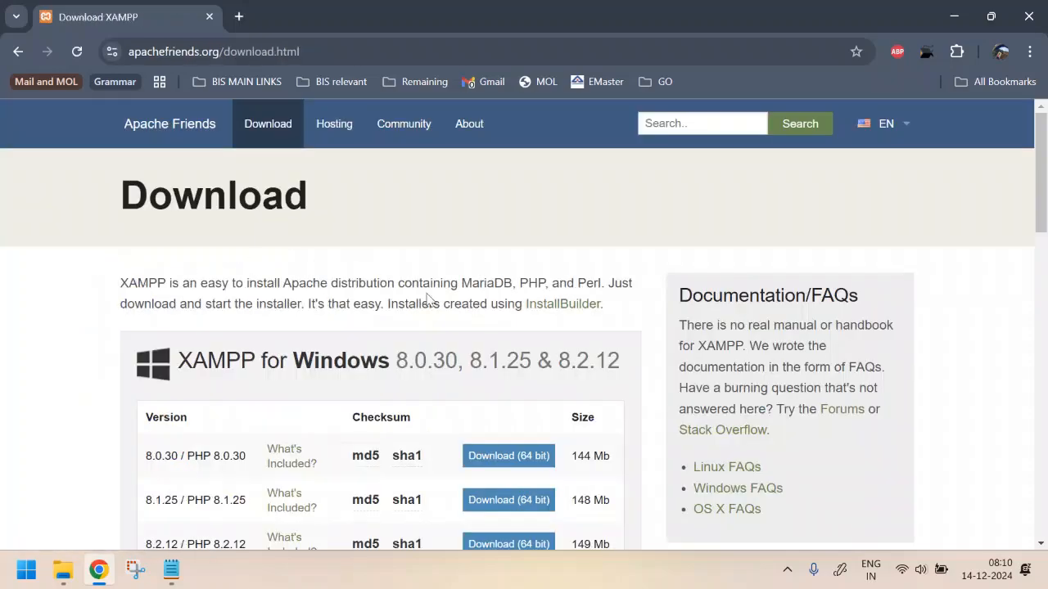
scroll(427, 300, down, 2)
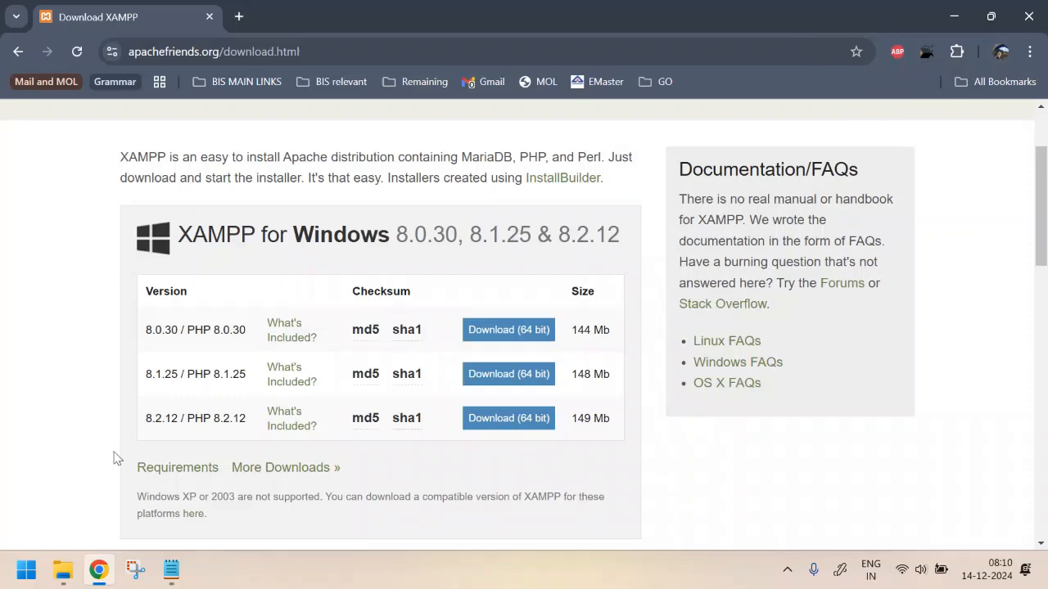
Select the XAMPP 8.0.30 installer in the Downloads folder, then open a blank Chrome tab
click(63, 569)
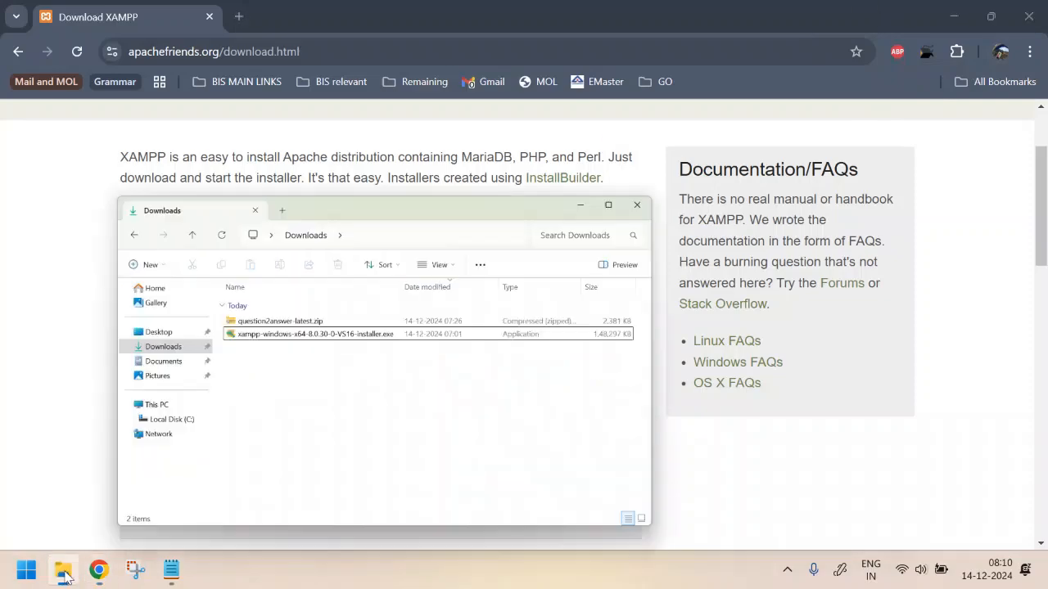
click(463, 261)
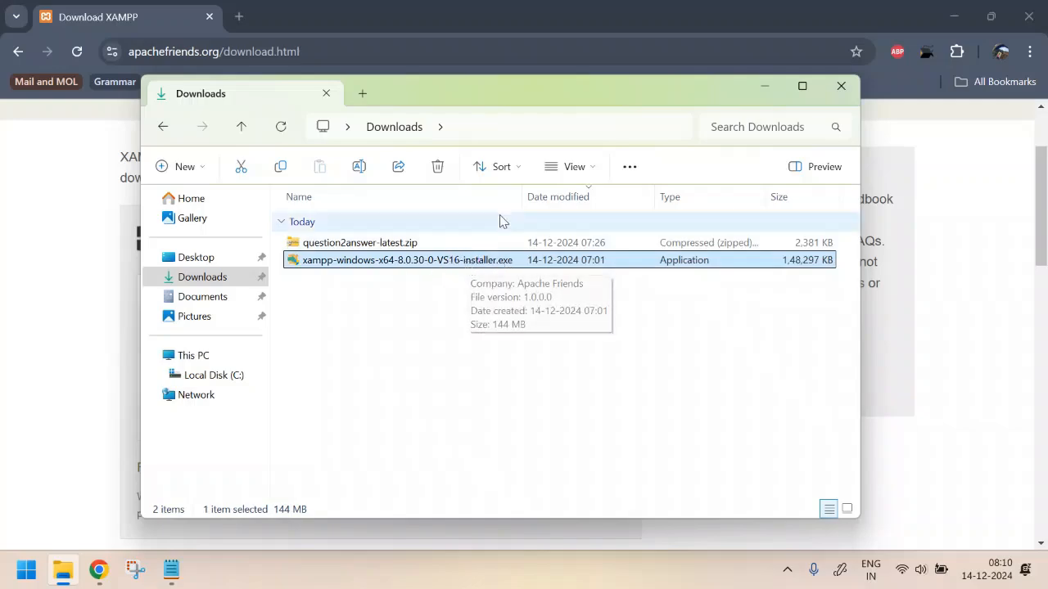
click(239, 17)
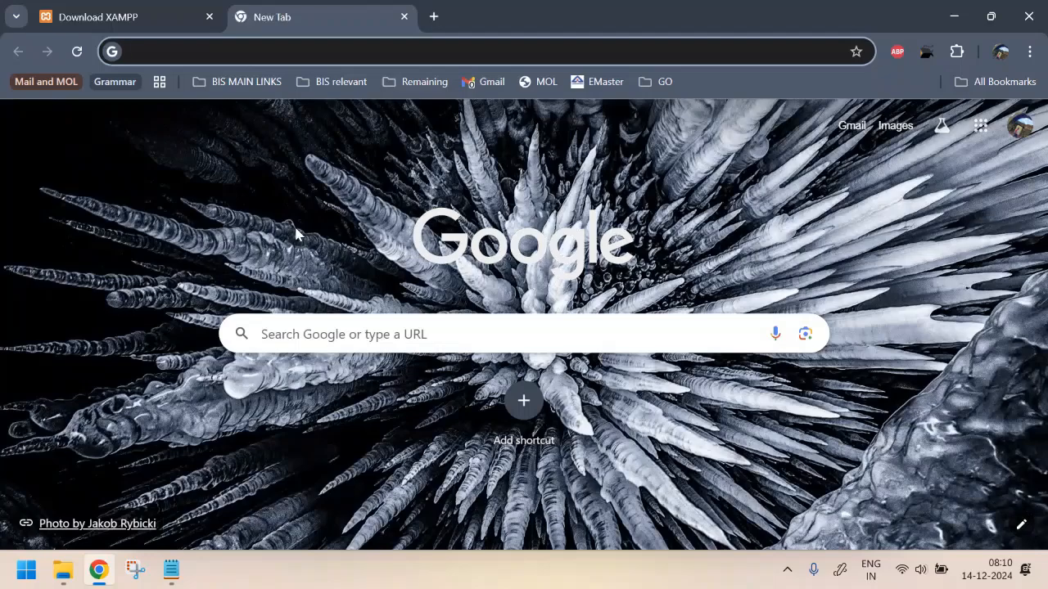
Load localhost in Chrome to confirm it refuses the connection with no local server running
text(loc)
key(Return)
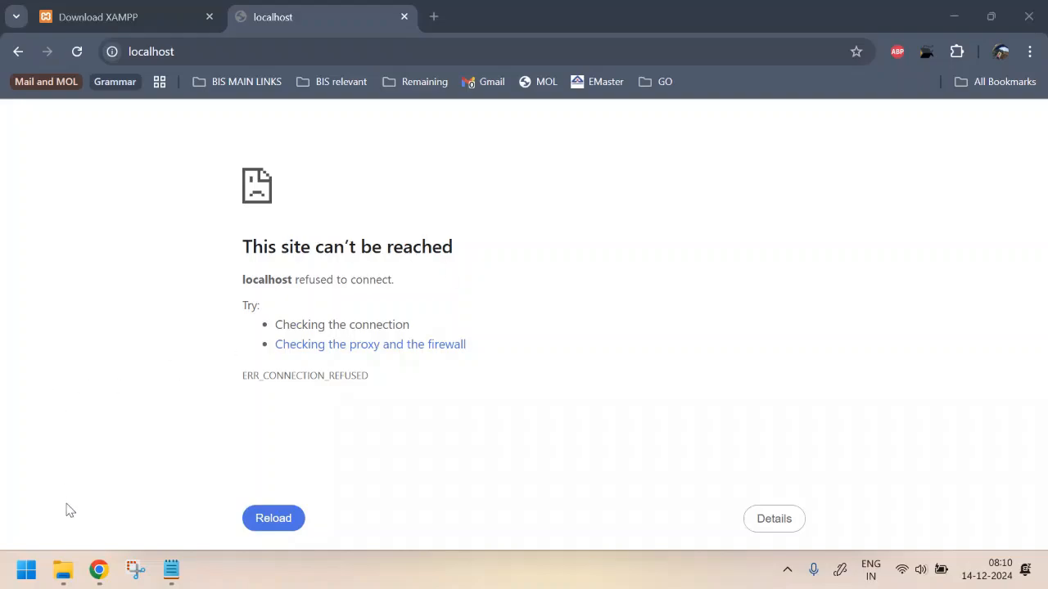
click(30, 560)
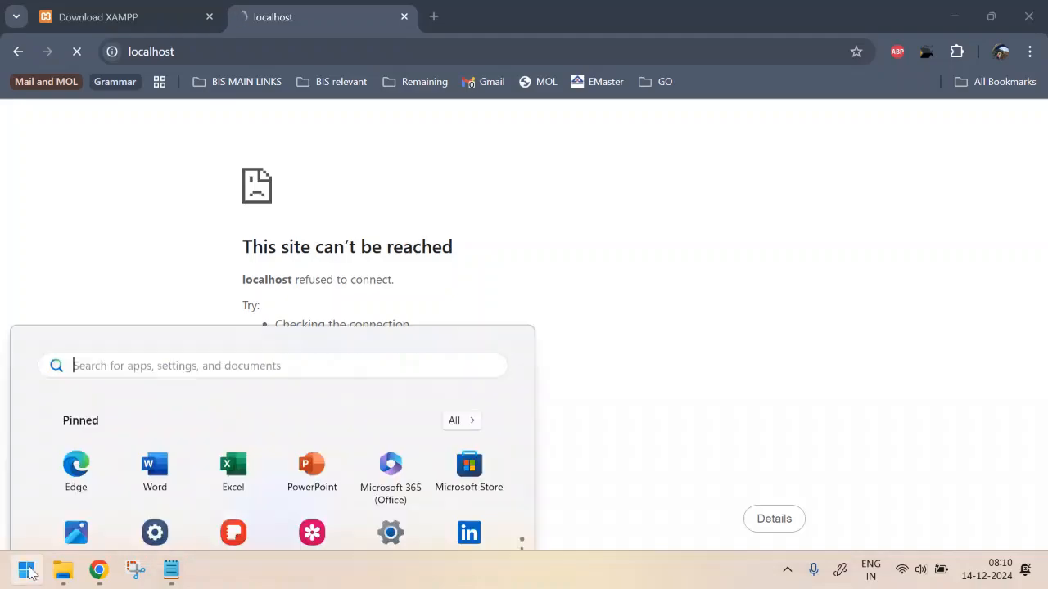
click(126, 82)
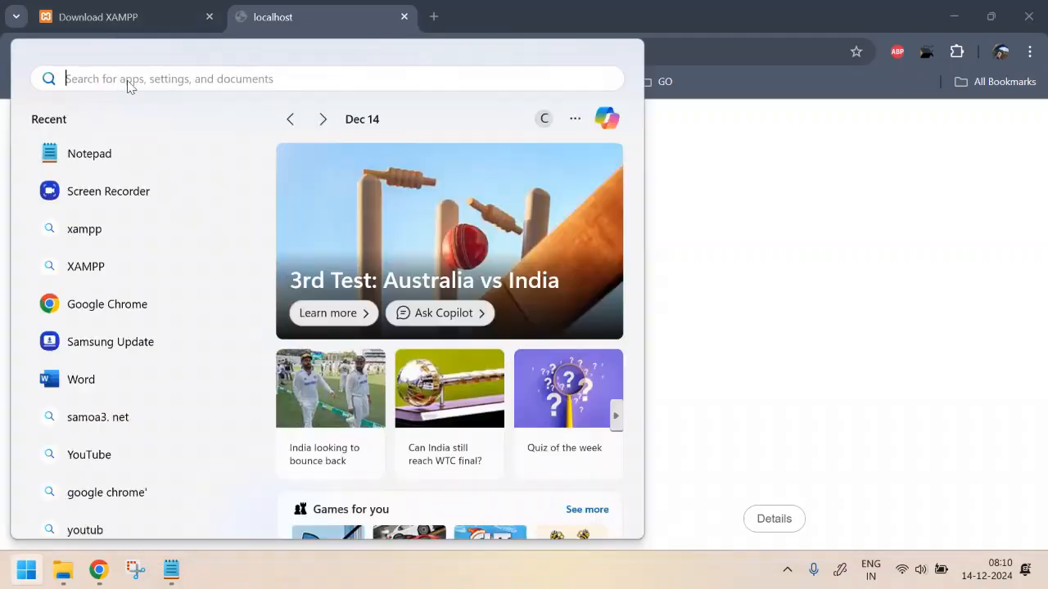
text(xampp)
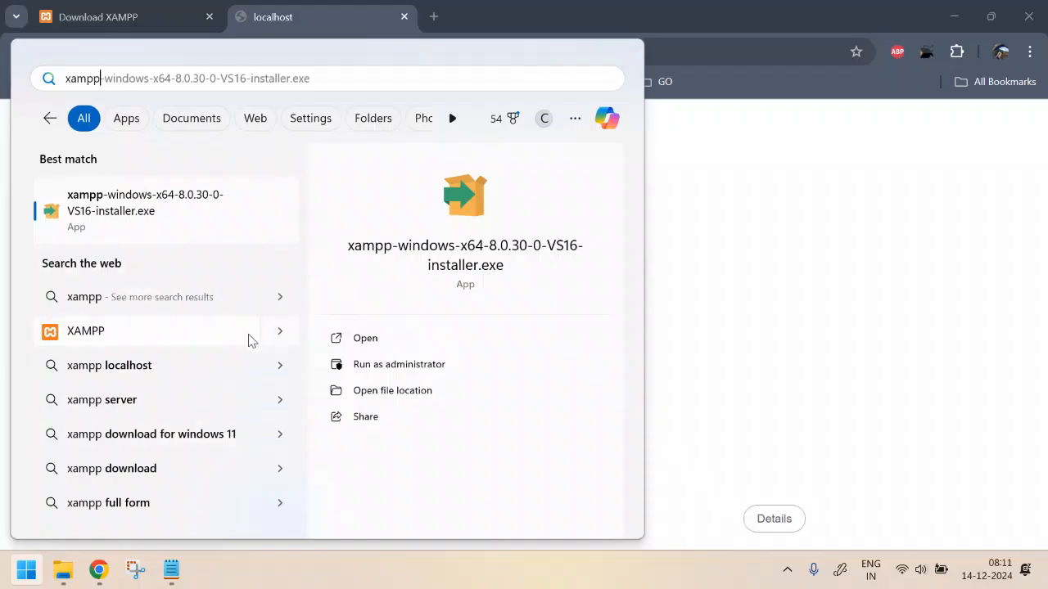
click(486, 474)
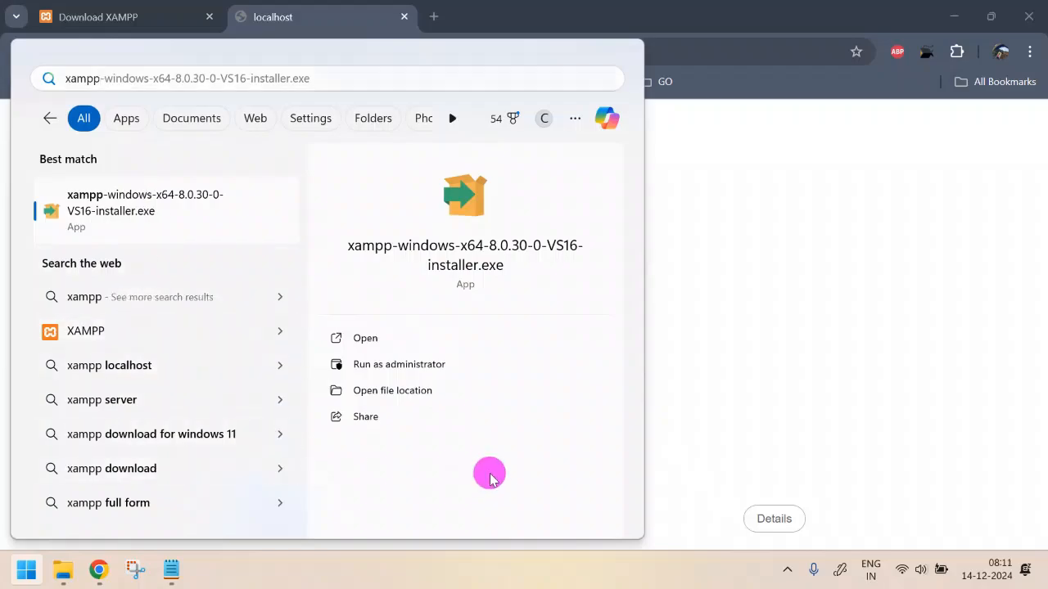
click(858, 362)
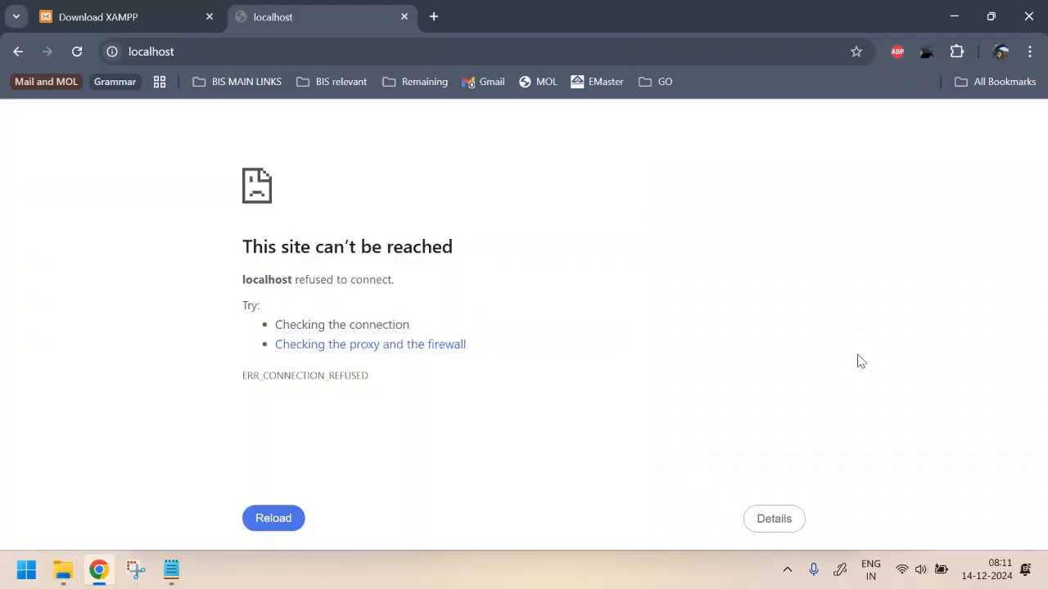
Launch xampp-control.exe from C:\xampp to open XAMPP Control Panel v3.3.0
click(646, 379)
key(super+e)
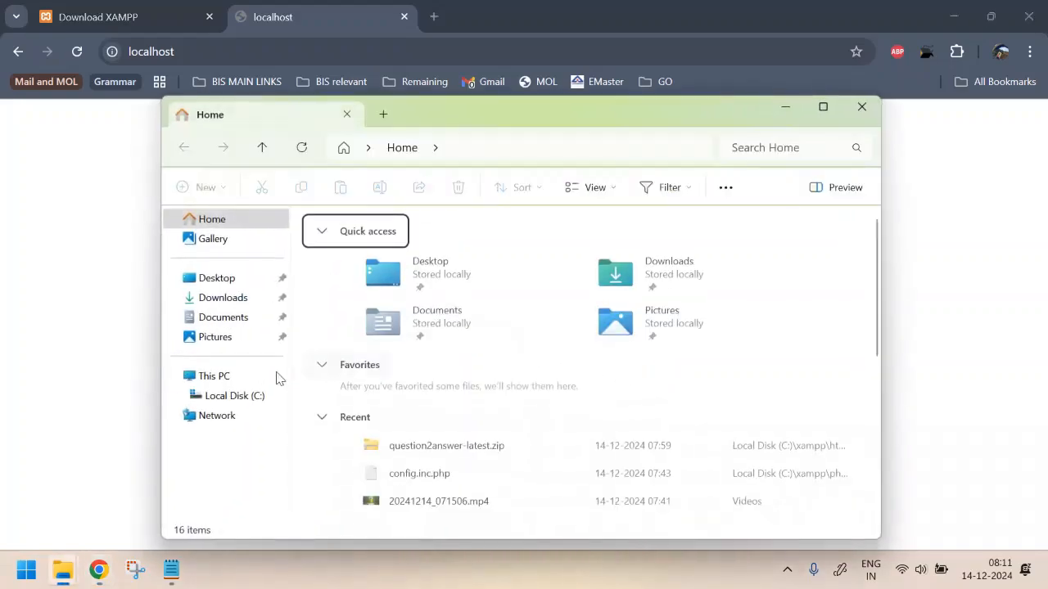
click(197, 397)
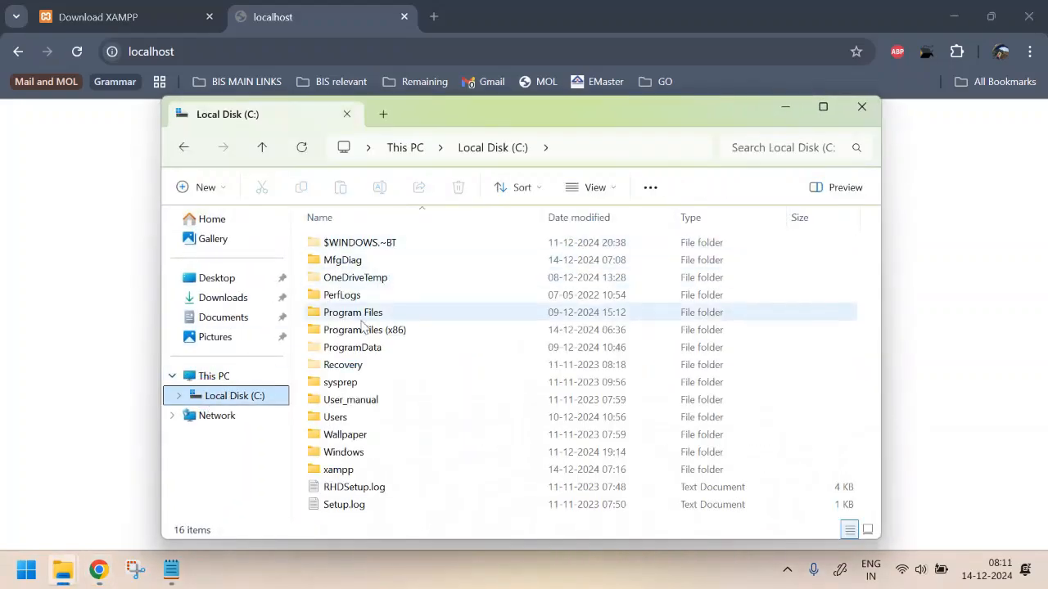
double_click(332, 470)
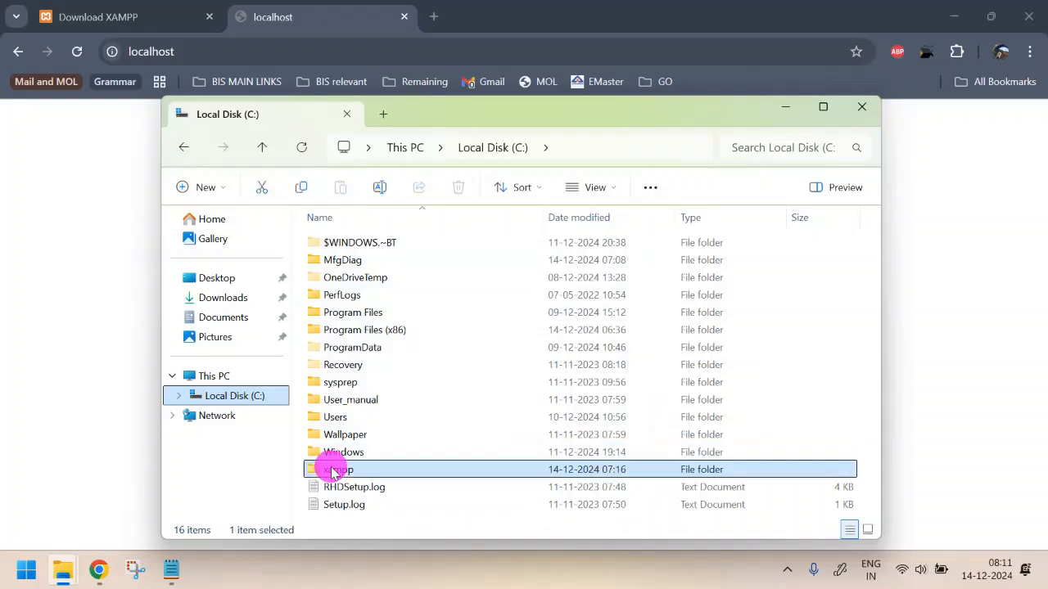
scroll(499, 380, down, 10)
scroll(502, 381, down, 1)
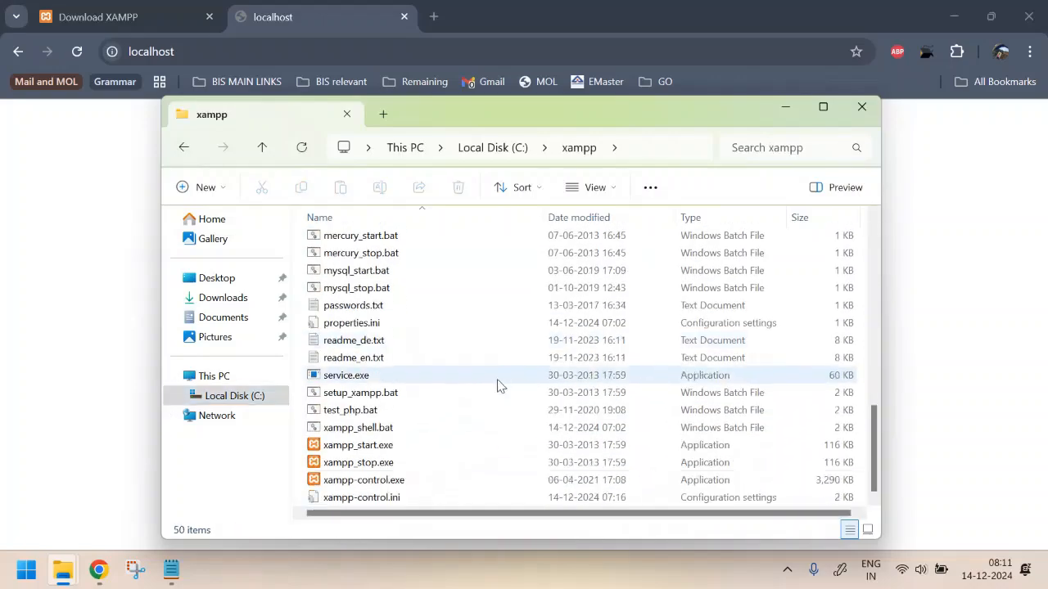
double_click(366, 482)
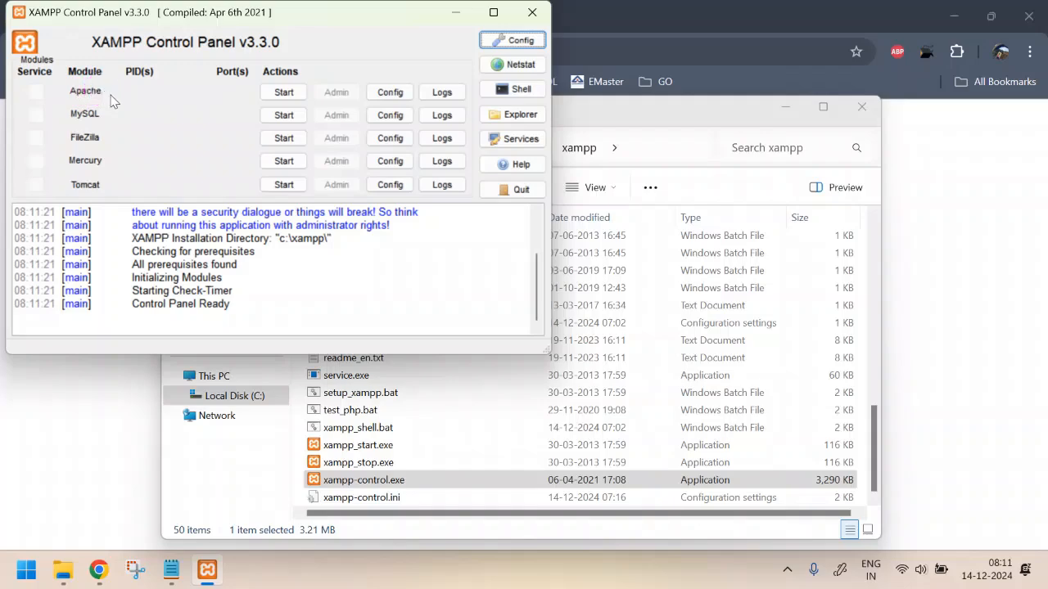
Start Apache (ports 80, 443) and MySQL (port 3306), then move the control panel aside
click(283, 92)
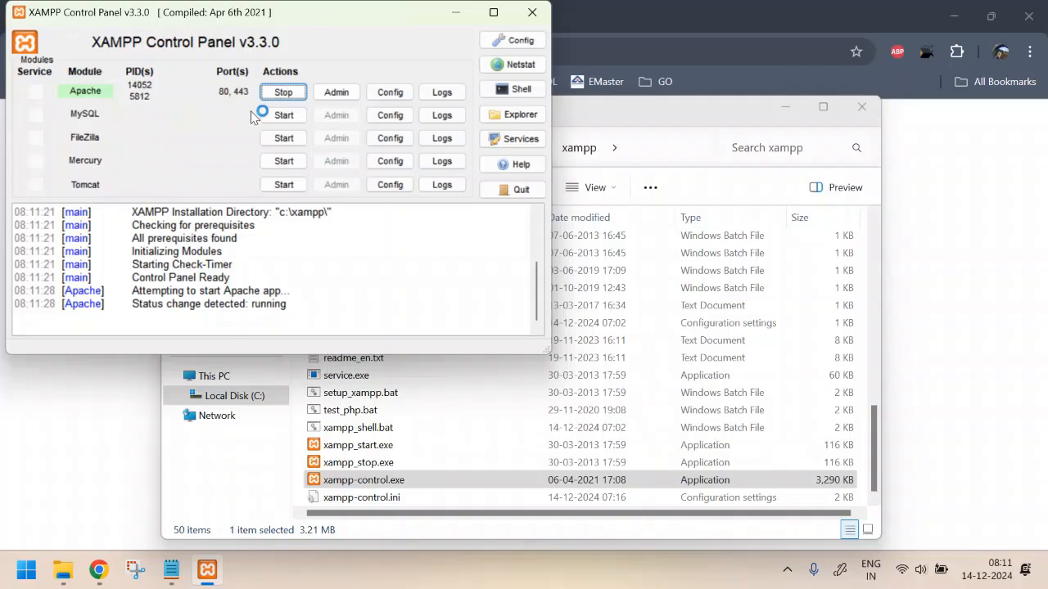
click(286, 115)
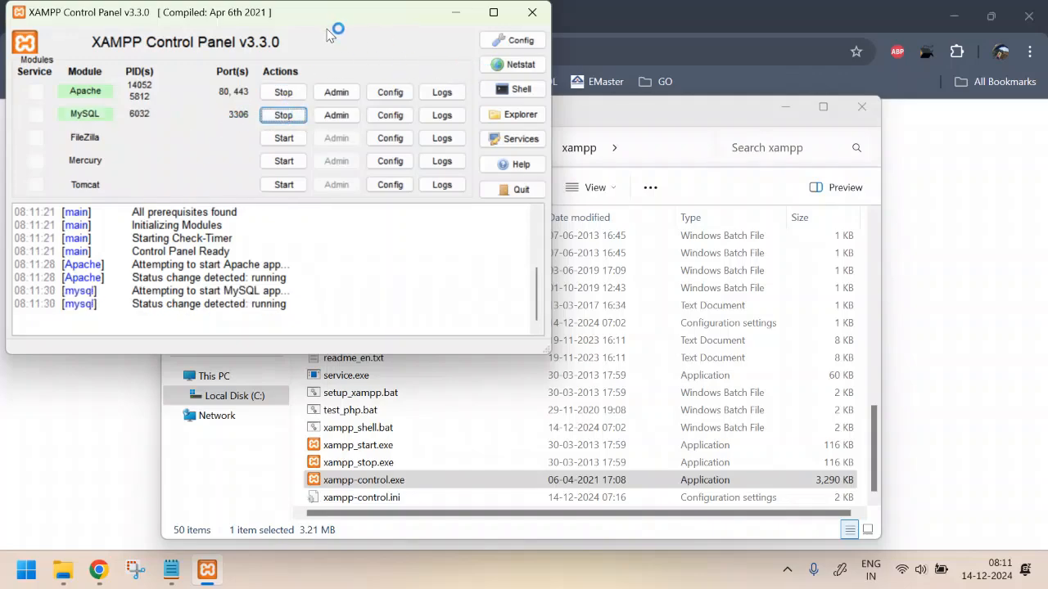
drag(315, 12, 403, 138)
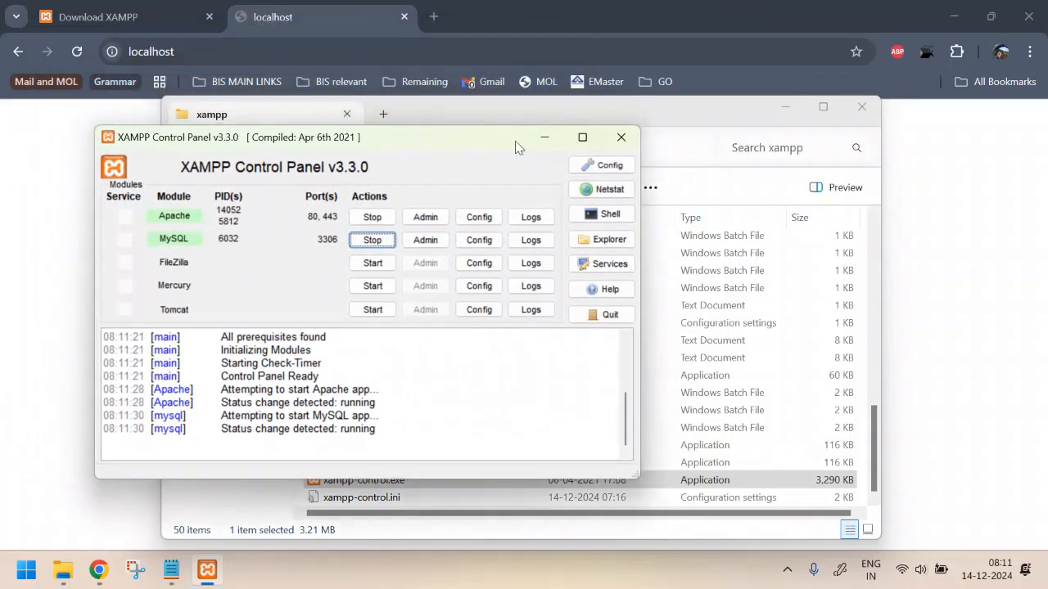
Reload localhost to show the XAMPP welcome page, then open phpMyAdmin at localhost/phpmyadmin
click(227, 49)
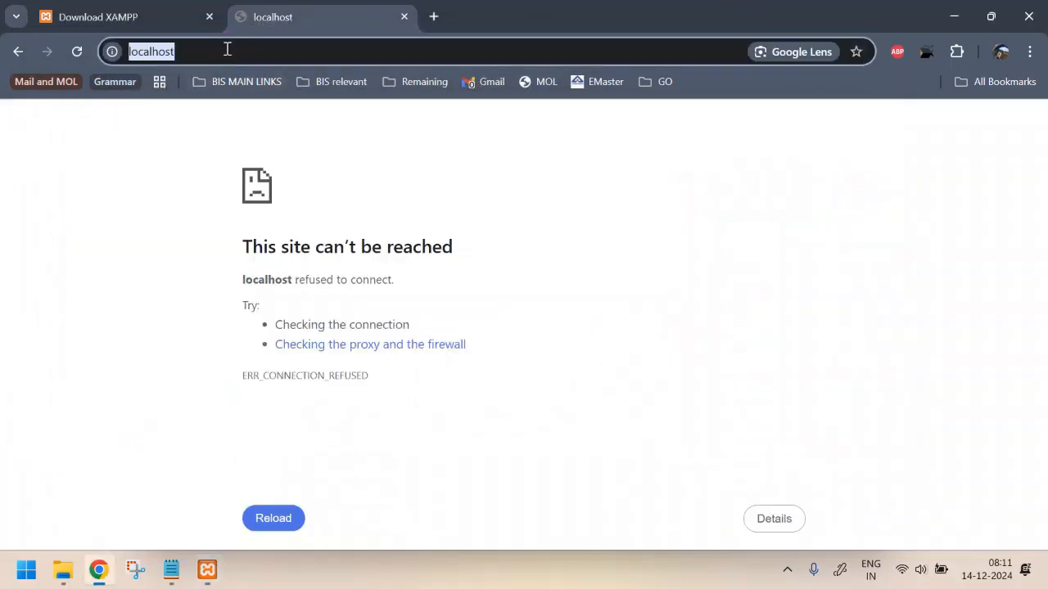
key(Return)
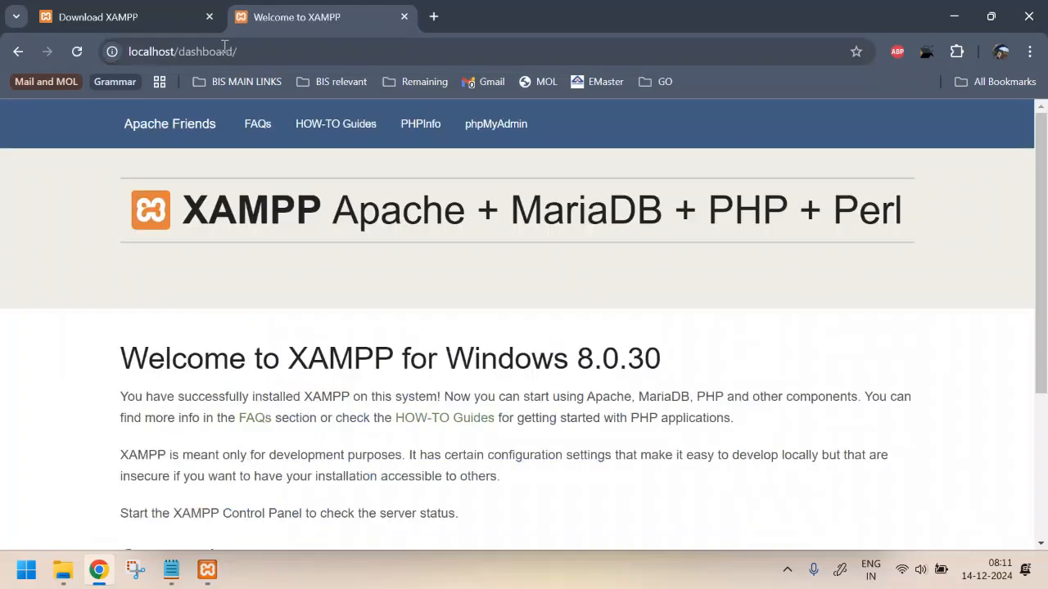
scroll(519, 333, down, 2)
scroll(519, 333, up, 2)
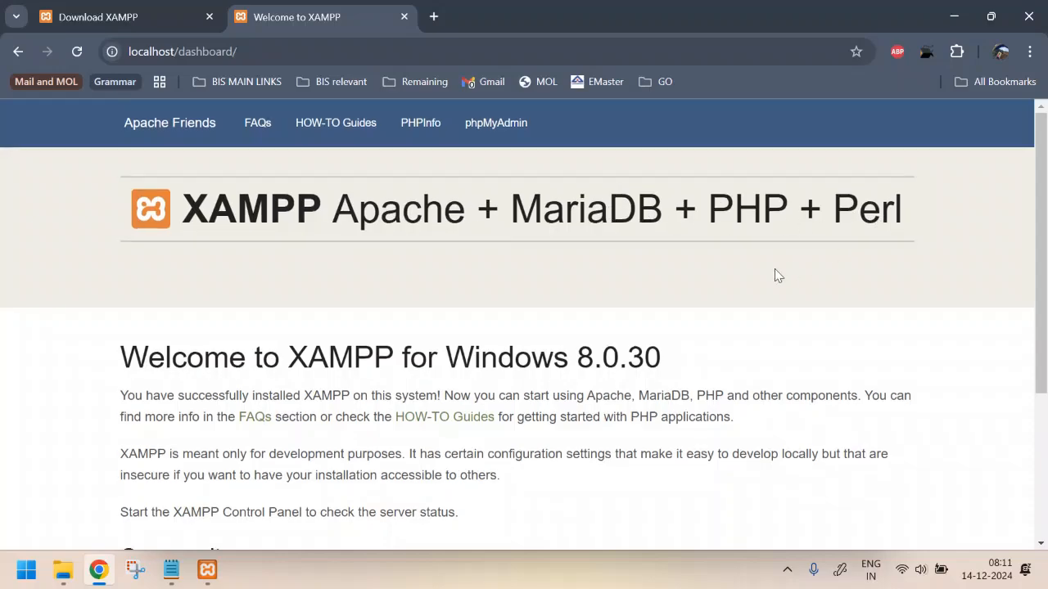
scroll(774, 273, down, 1)
scroll(775, 275, up, 1)
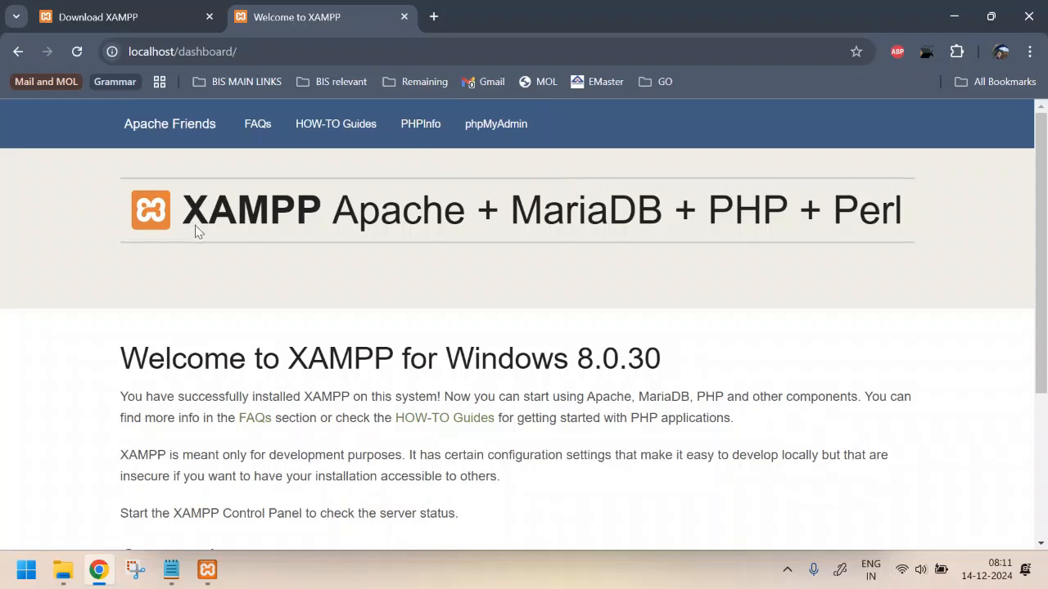
click(513, 131)
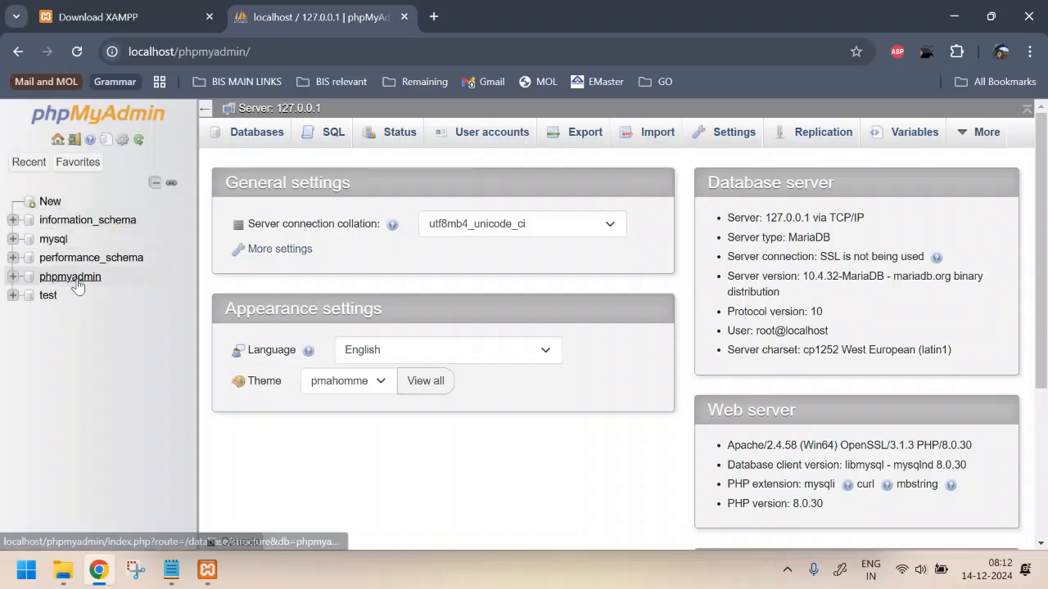
Browse the mysql and information_schema databases' tables, then collapse both tree entries
click(51, 242)
click(102, 221)
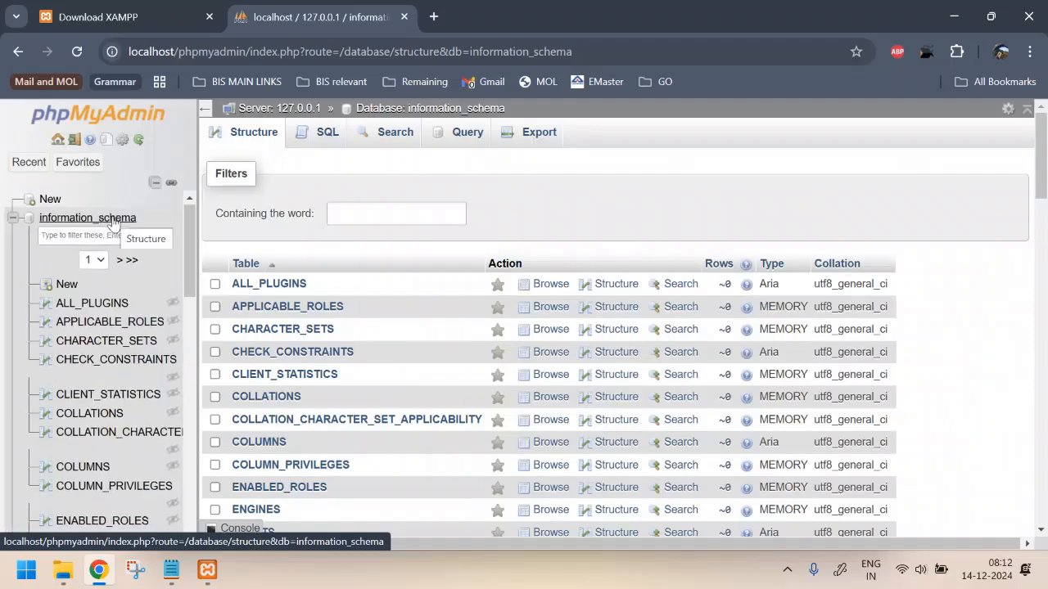
click(13, 219)
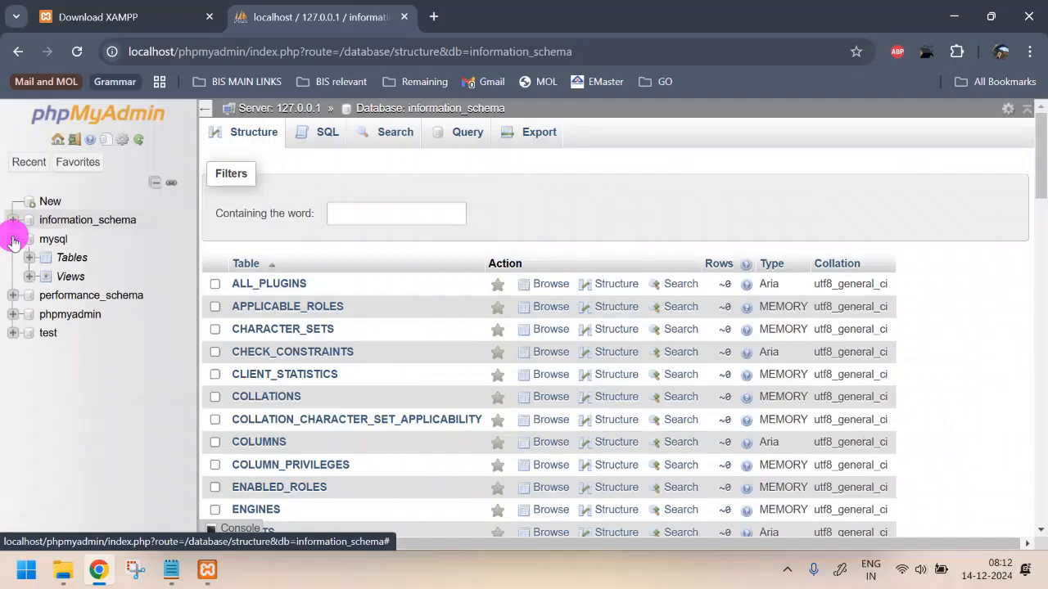
click(13, 239)
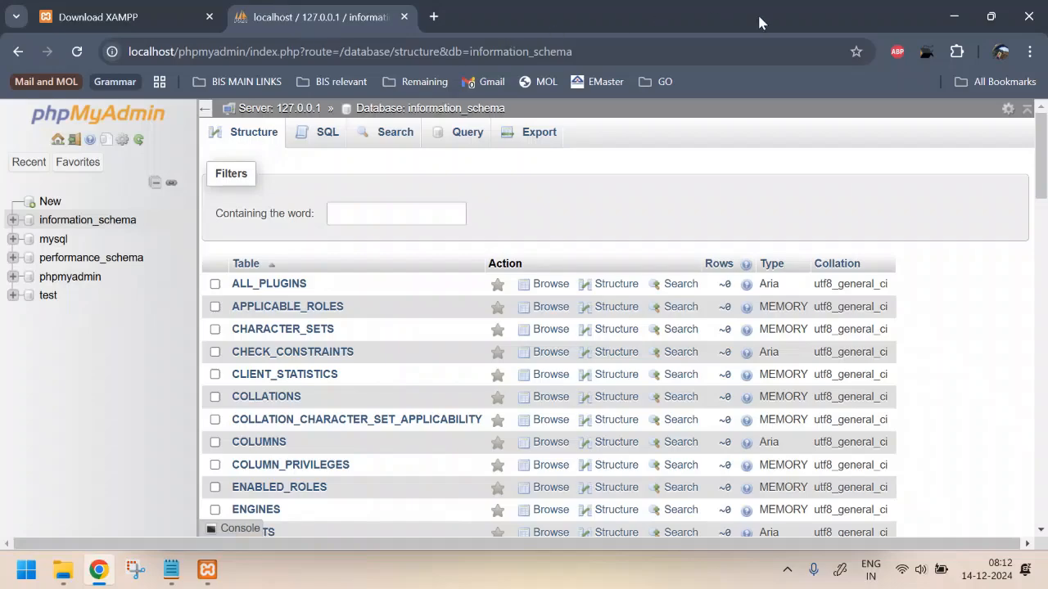
Highlight the Step 1, Step 2 and Step 3 lines in the Notepad setup notes, then return to Chrome
click(171, 570)
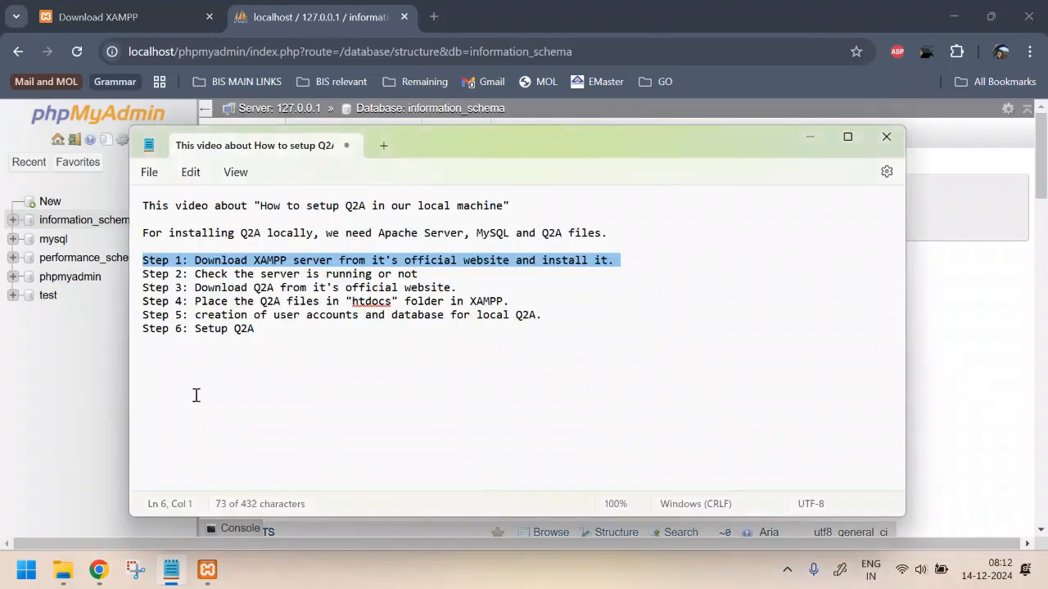
click(255, 265)
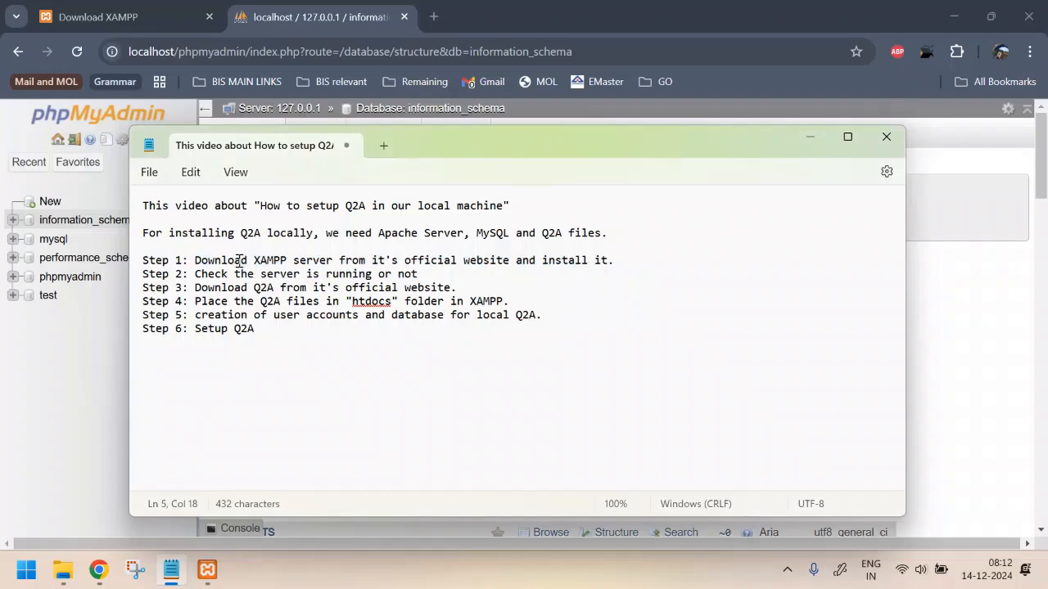
drag(241, 260, 627, 262)
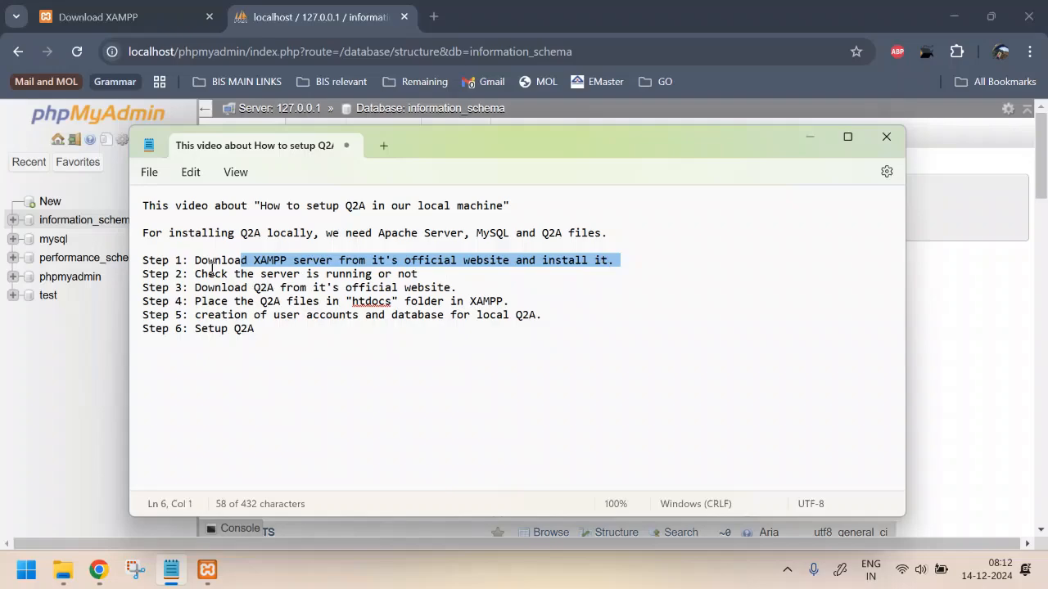
drag(213, 274, 426, 284)
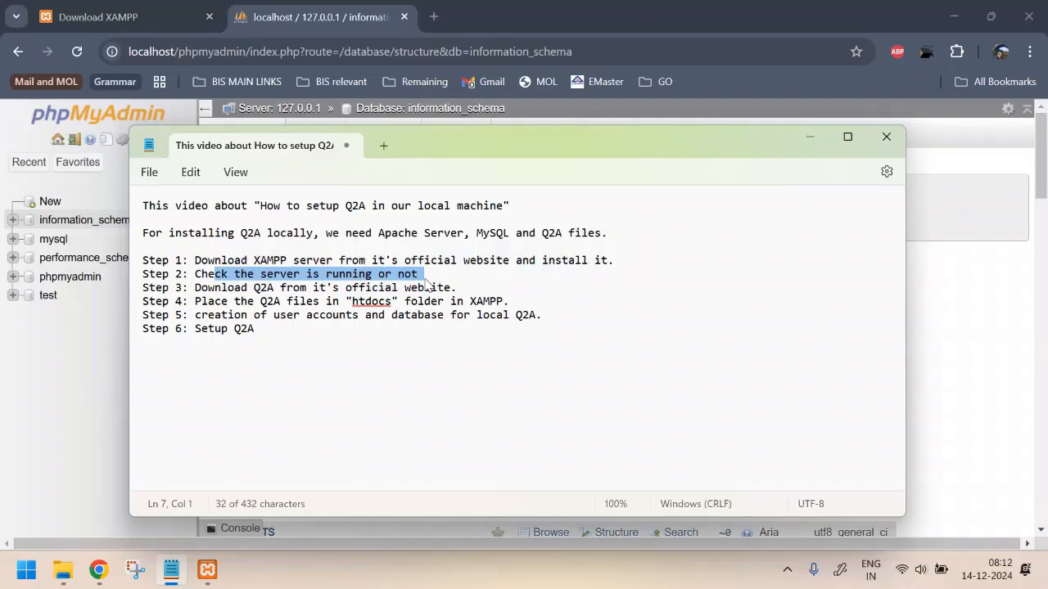
drag(193, 288, 460, 291)
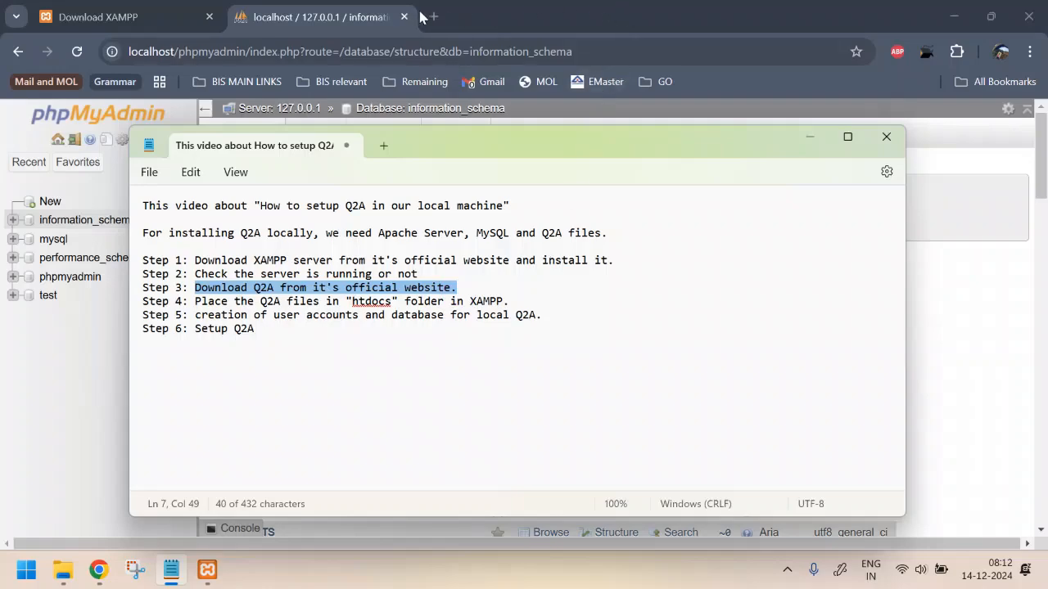
click(496, 20)
Google 'q2a install' in a new tab, showing Install Question2Answer as the top result
click(434, 16)
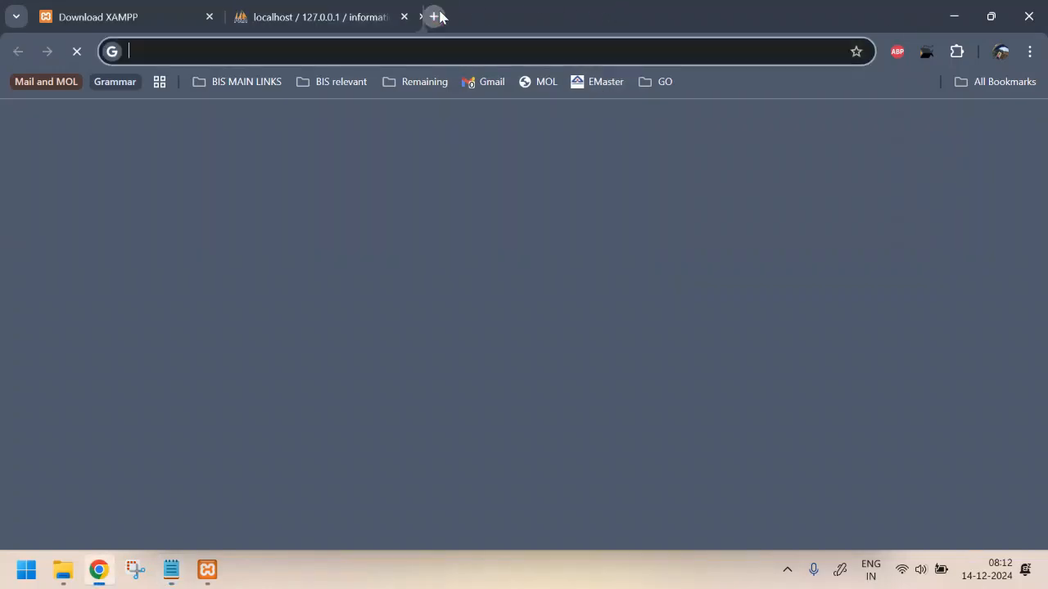
text(q2a install)
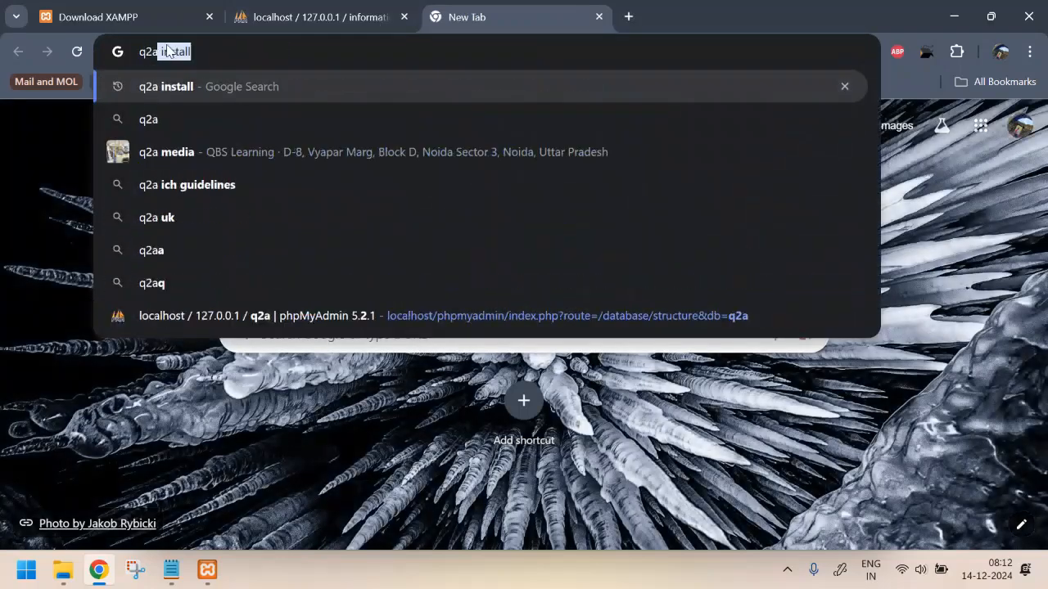
key(Return)
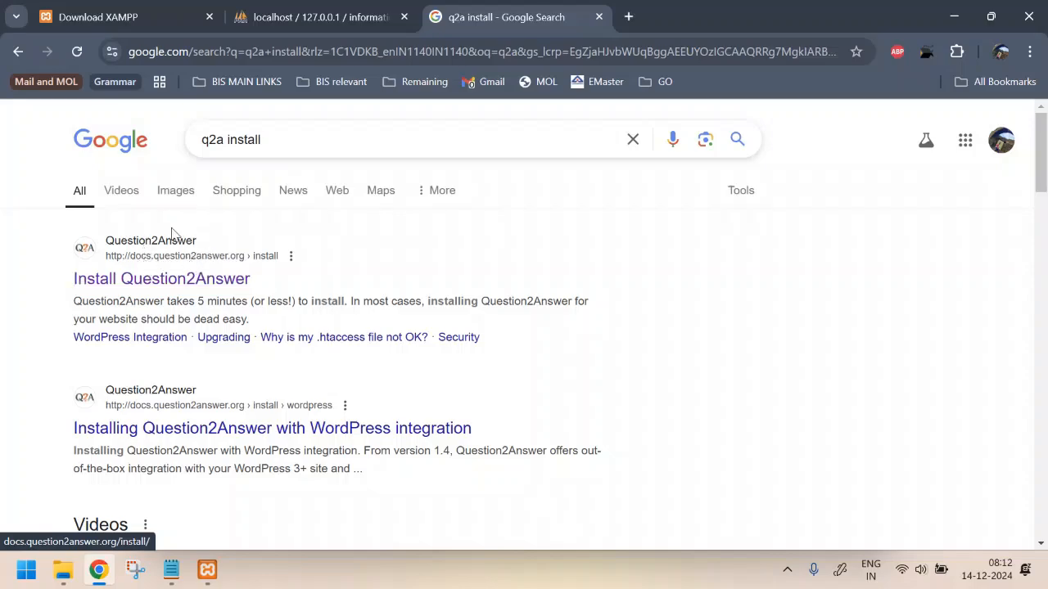
Open the Install Question2Answer guide at its numbered steps, then bring up the Downloads folder window
click(164, 280)
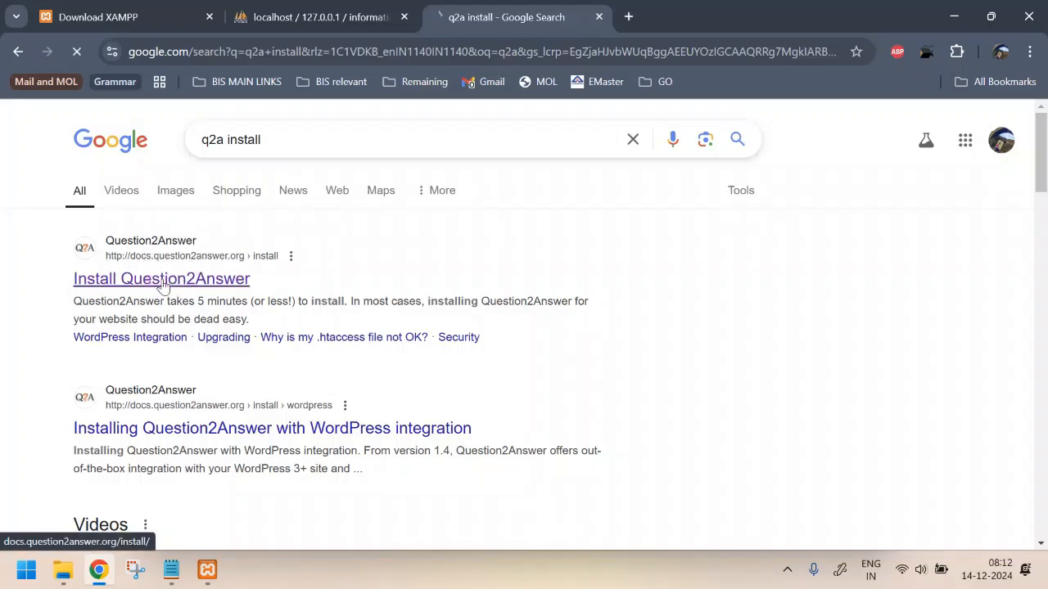
scroll(660, 264, down, 2)
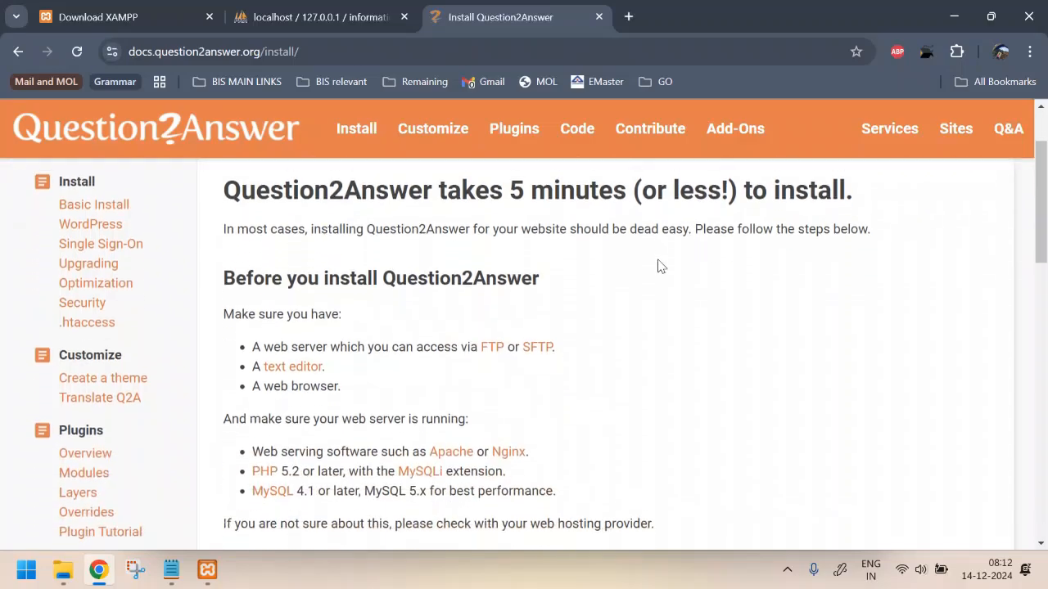
scroll(659, 264, down, 1)
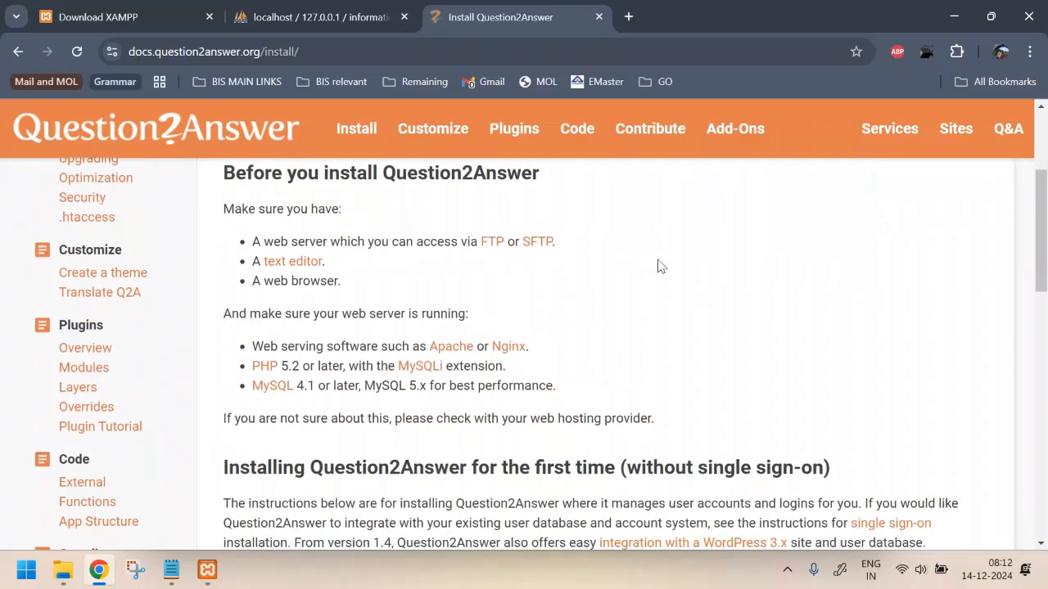
scroll(622, 279, up, 1)
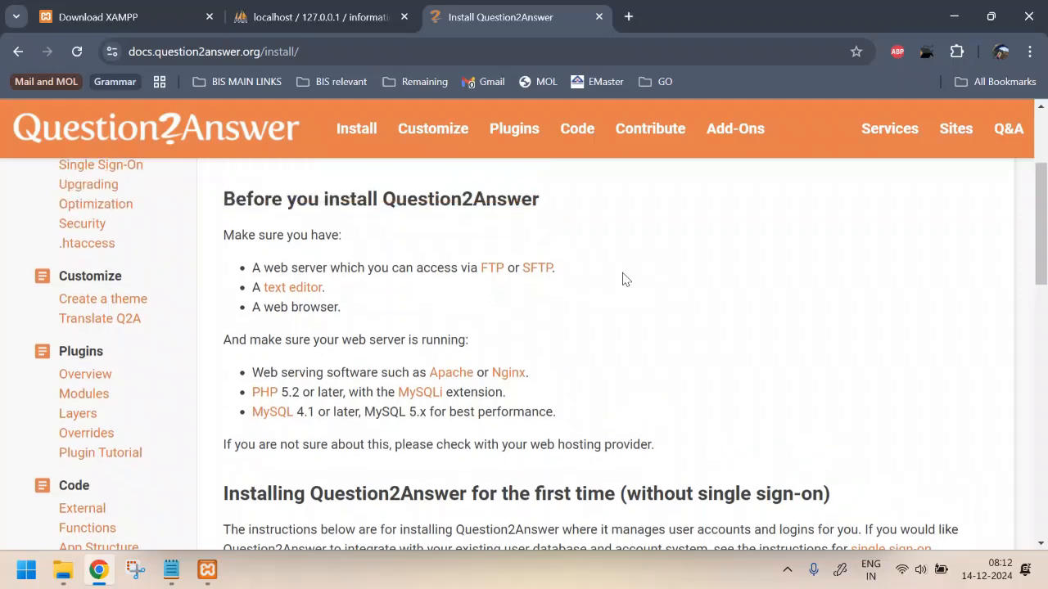
scroll(622, 279, down, 2)
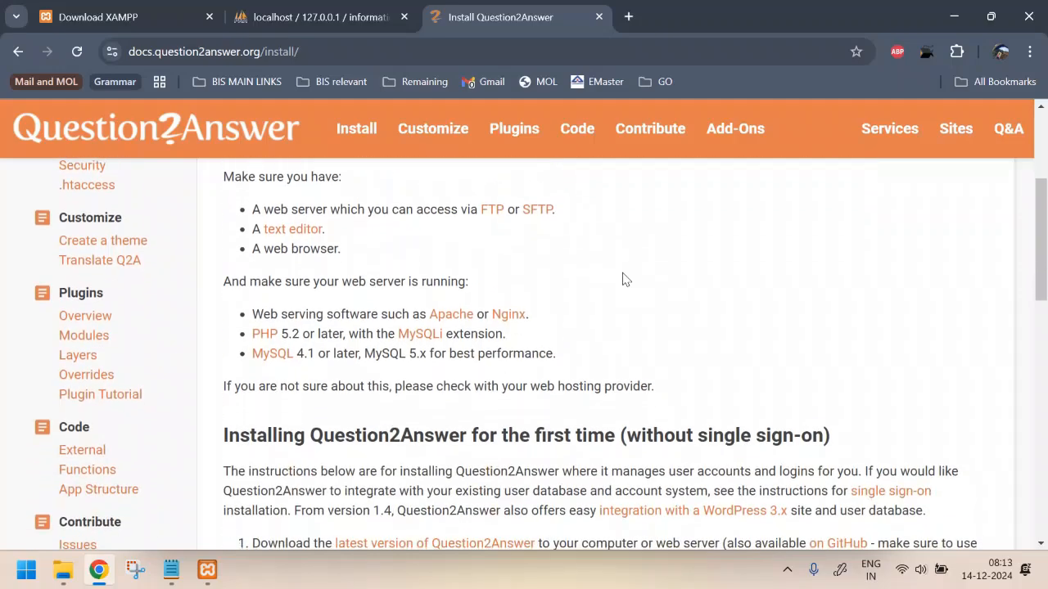
scroll(622, 279, down, 2)
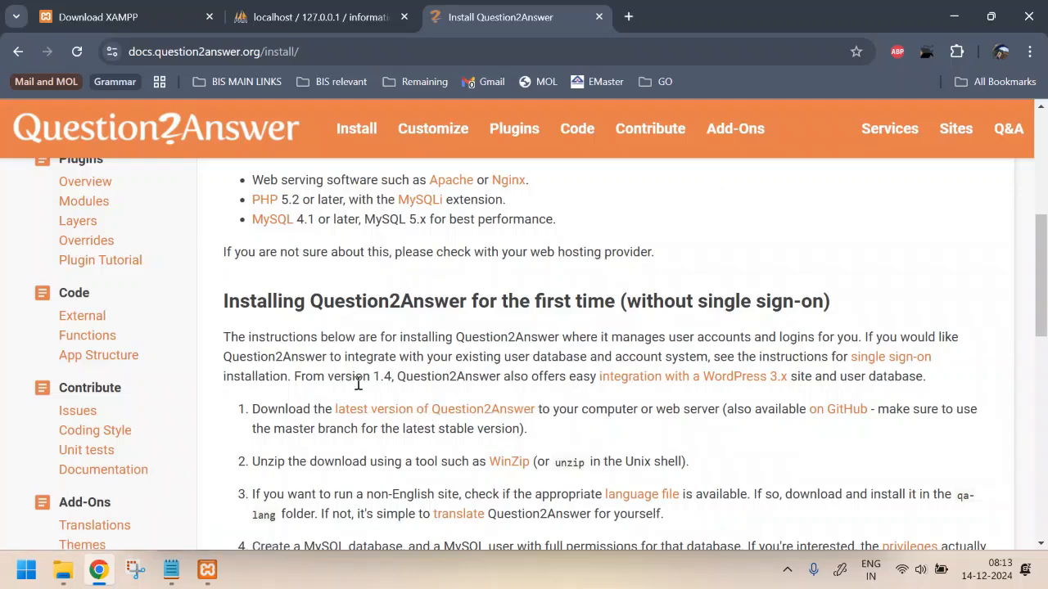
click(59, 571)
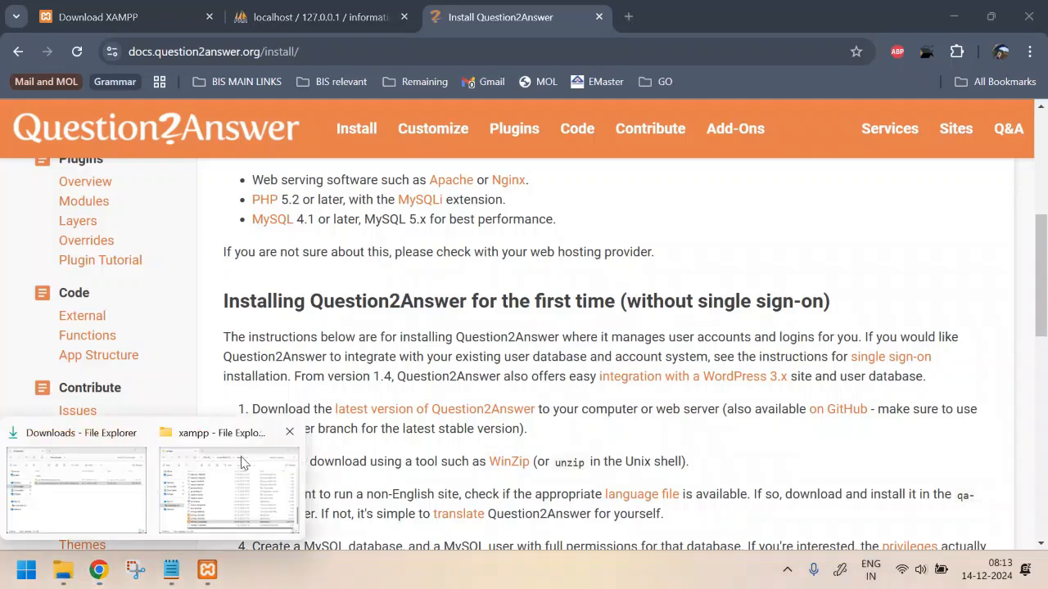
click(84, 497)
Extract question2answer-latest.zip inside C:\xampp\htdocs into a question2answer-latest folder
click(346, 243)
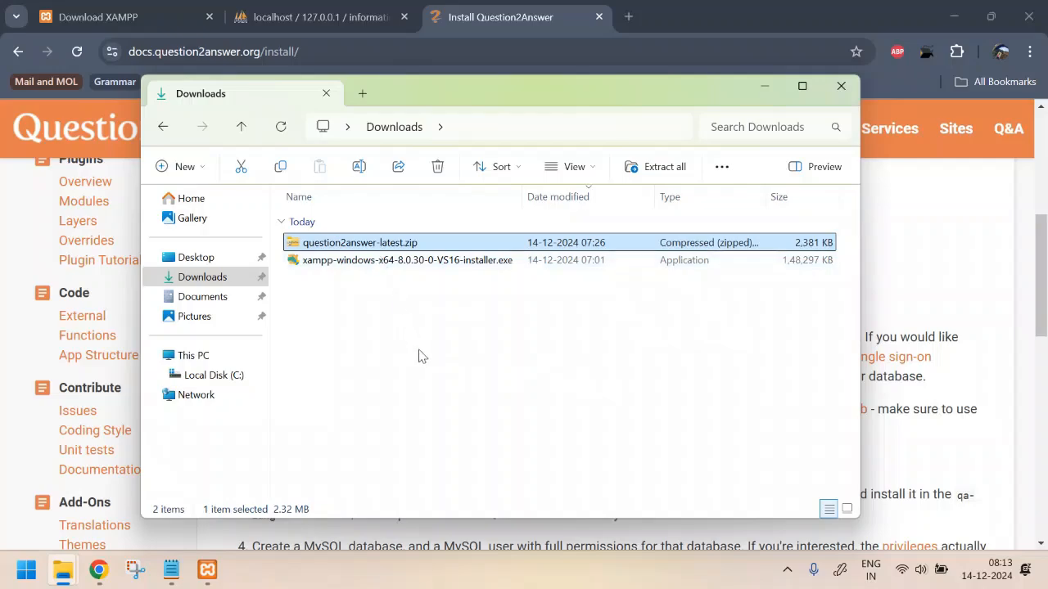
click(210, 375)
double_click(355, 449)
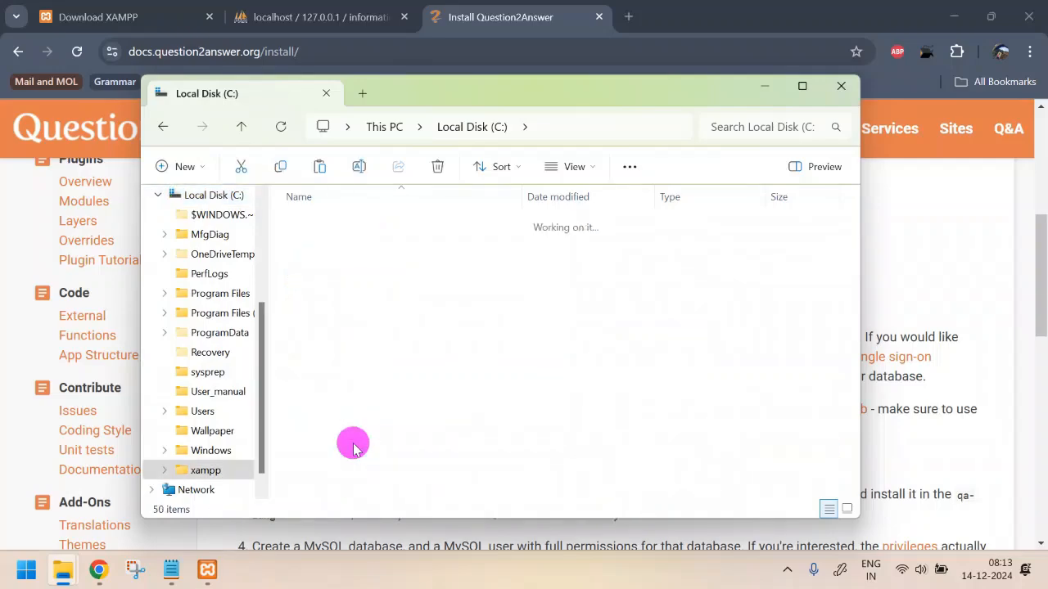
double_click(319, 307)
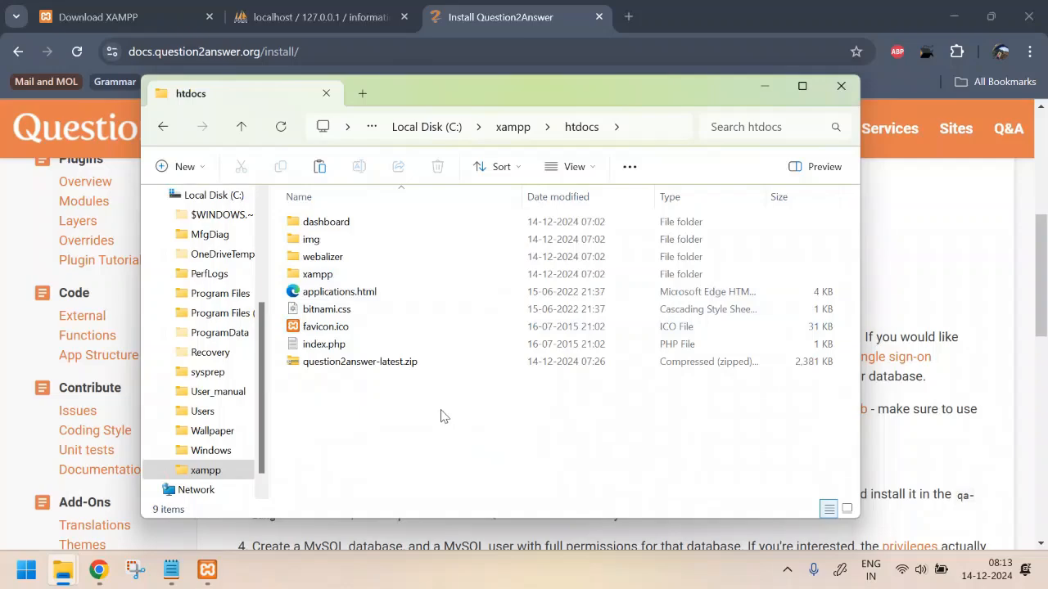
click(342, 368)
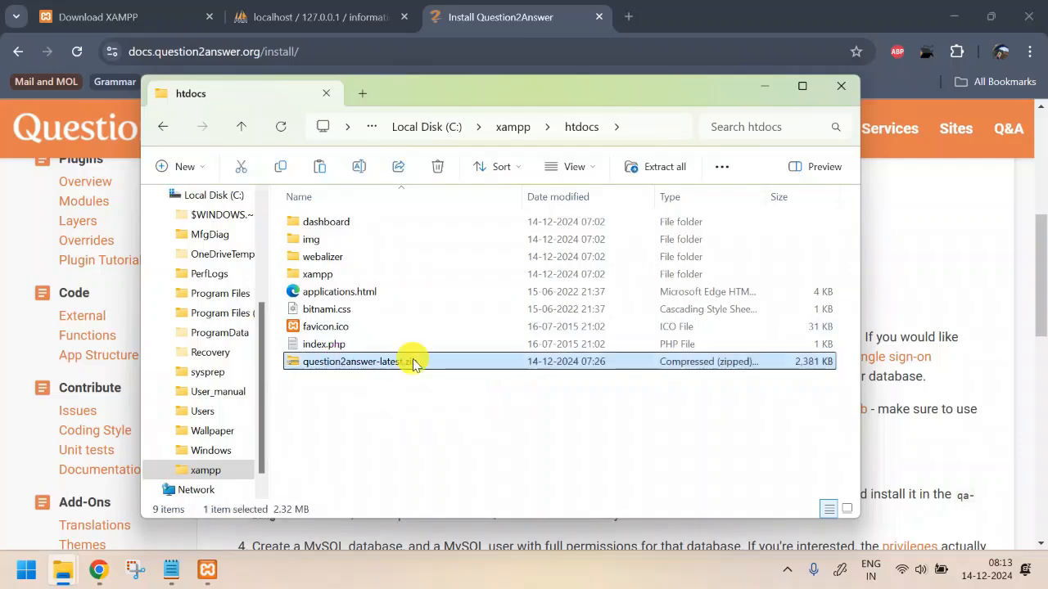
right_click(414, 363)
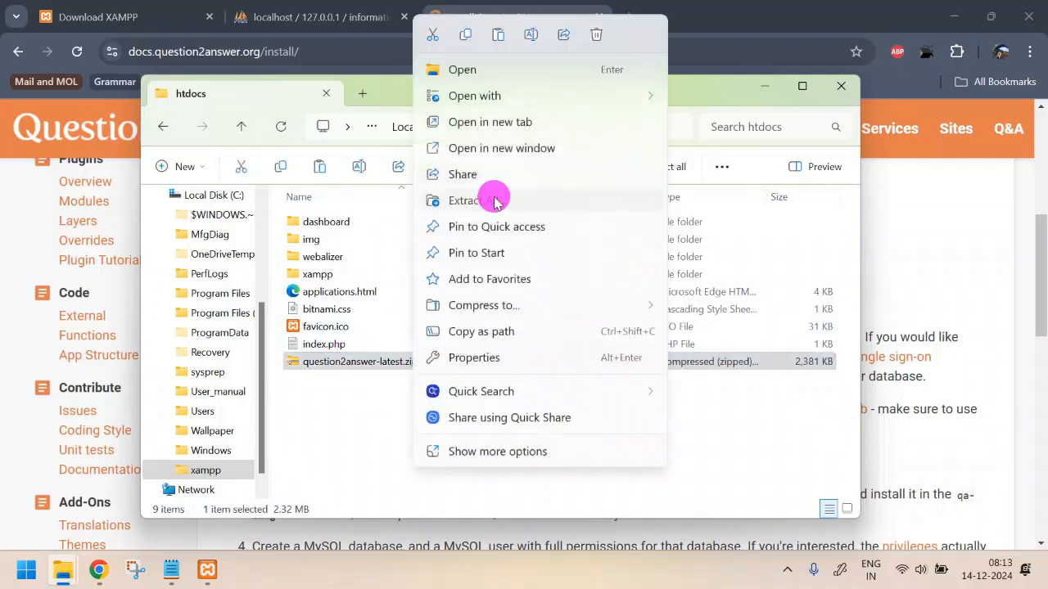
click(484, 202)
click(662, 456)
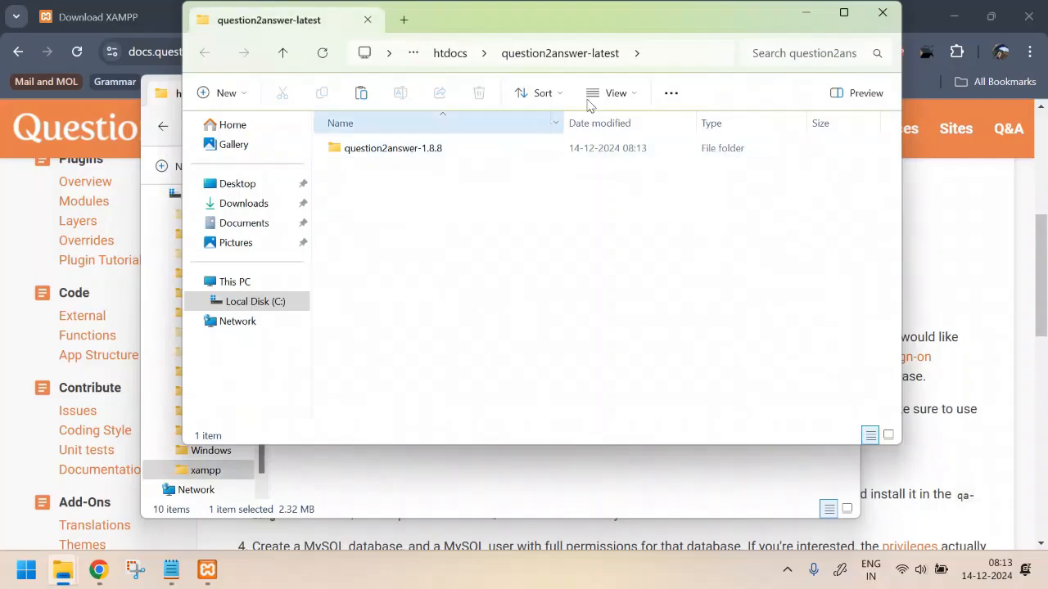
Rename the question2answer-1.8.8 folder to qa
double_click(358, 149)
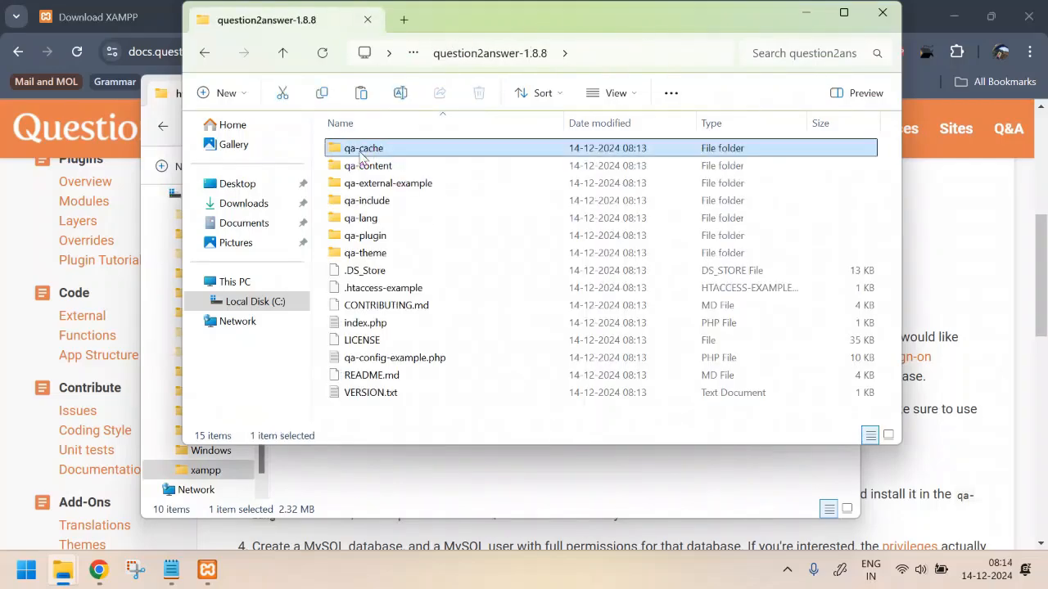
click(499, 405)
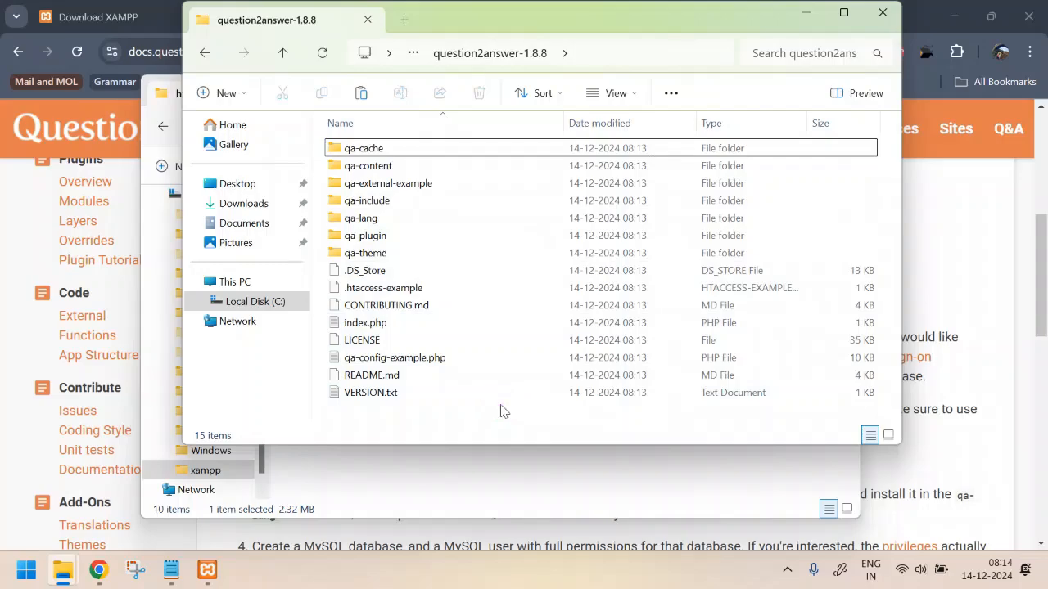
key(alt+Left)
key(F2)
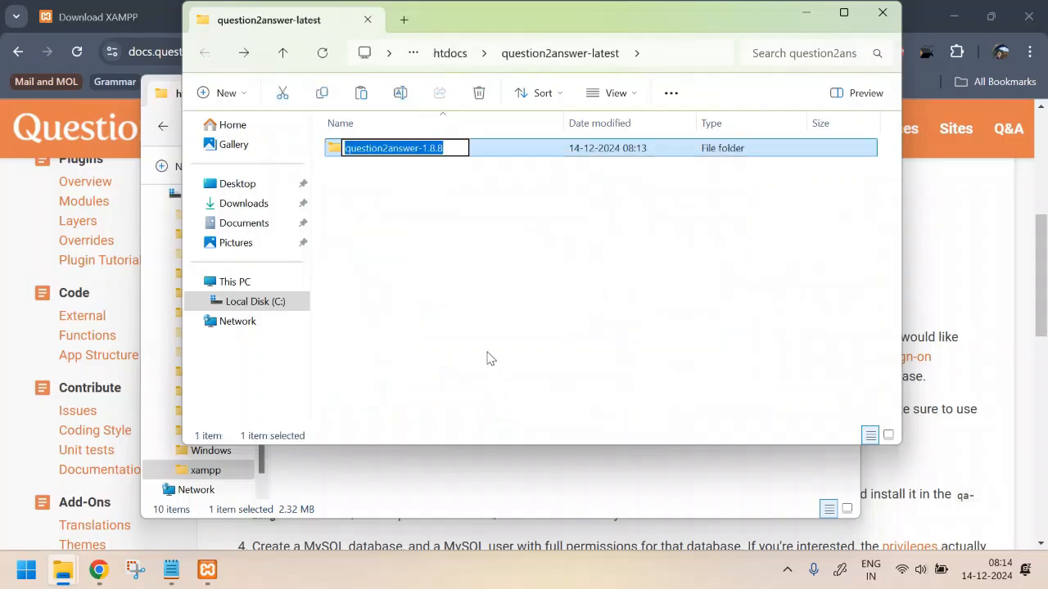
text(qa)
key(Return)
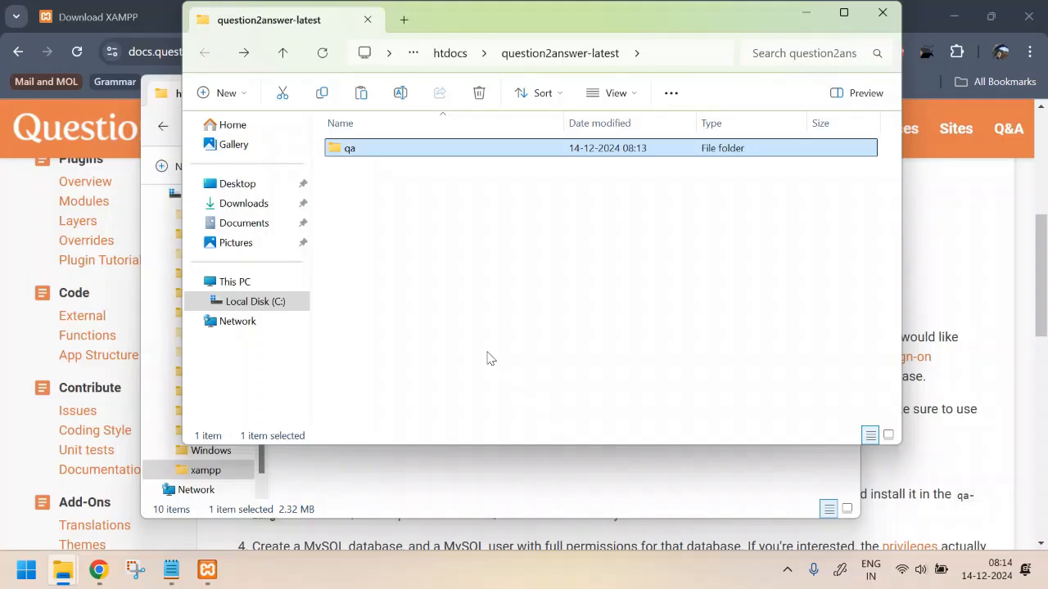
Place the qa folder directly in htdocs and delete the empty question2answer-latest folder
click(882, 11)
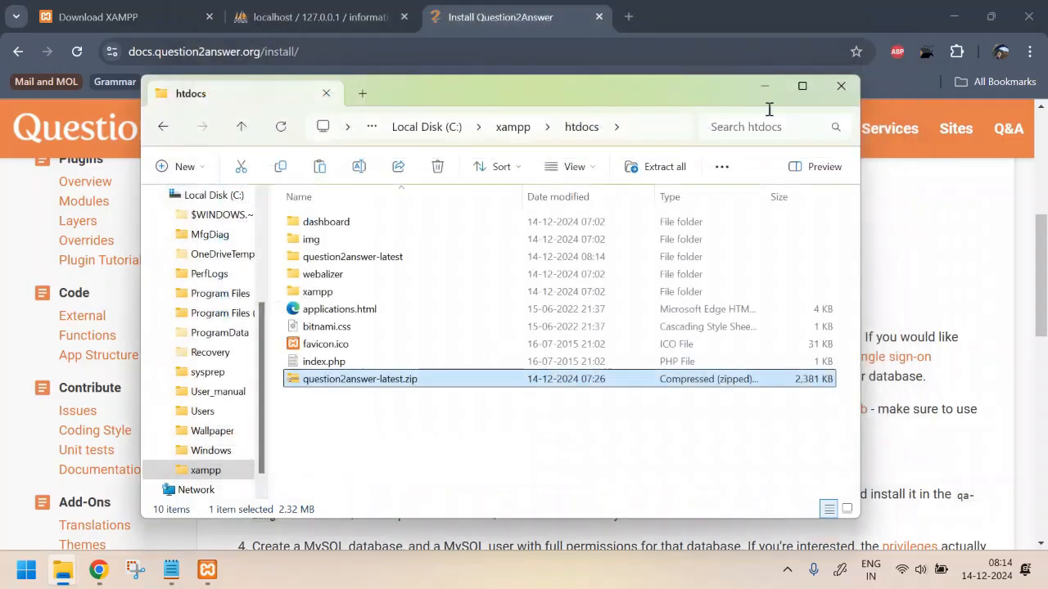
click(518, 431)
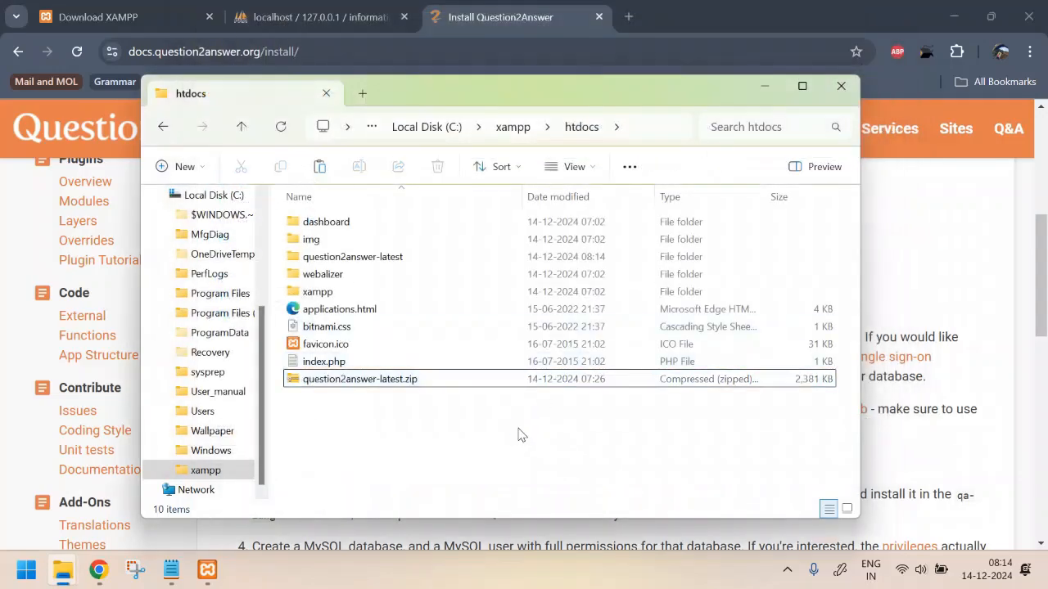
key(ctrl+v)
click(393, 280)
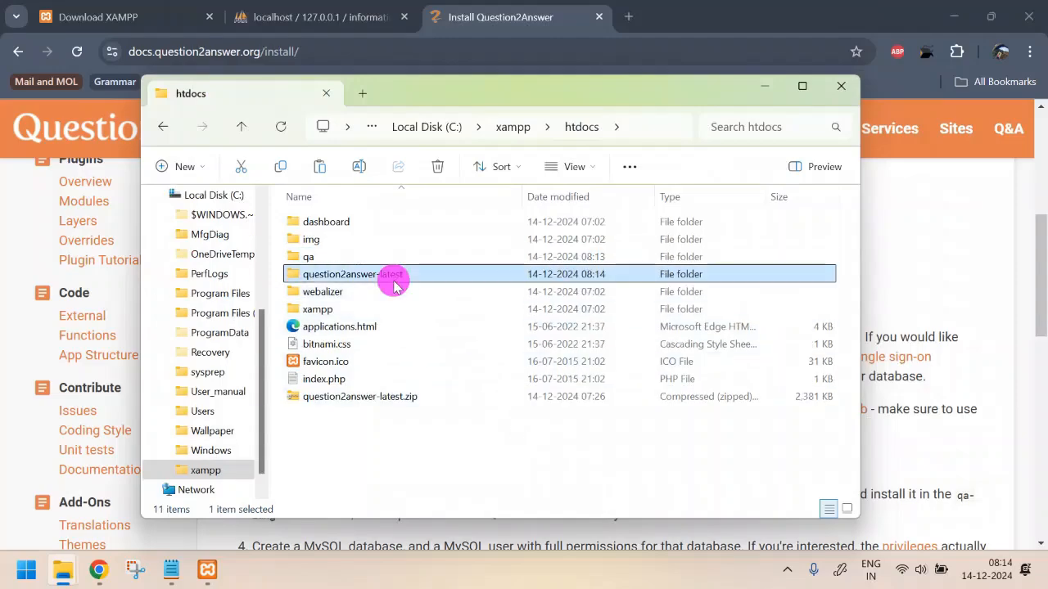
double_click(394, 280)
key(alt+Left)
key(Delete)
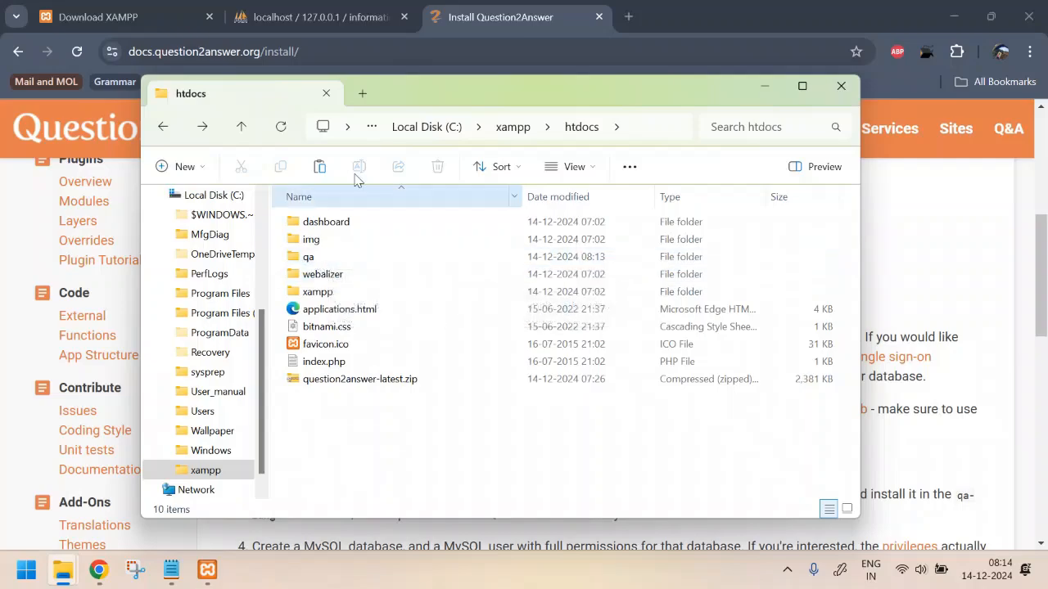
click(626, 18)
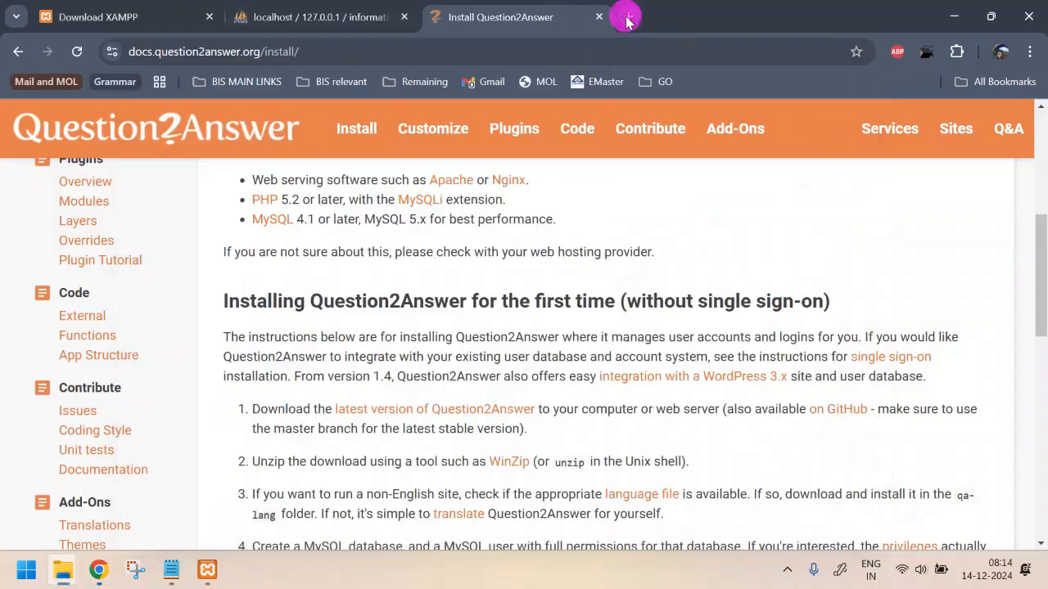
Load localhost/qa/ in a new tab, which reports the config file cannot be found
text(local)
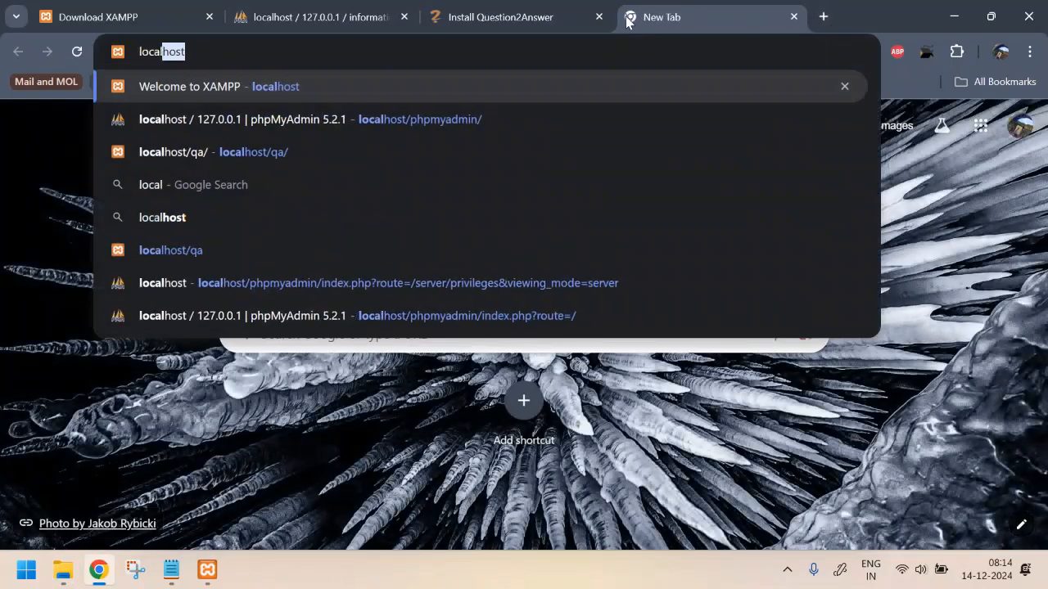
text(host/qa)
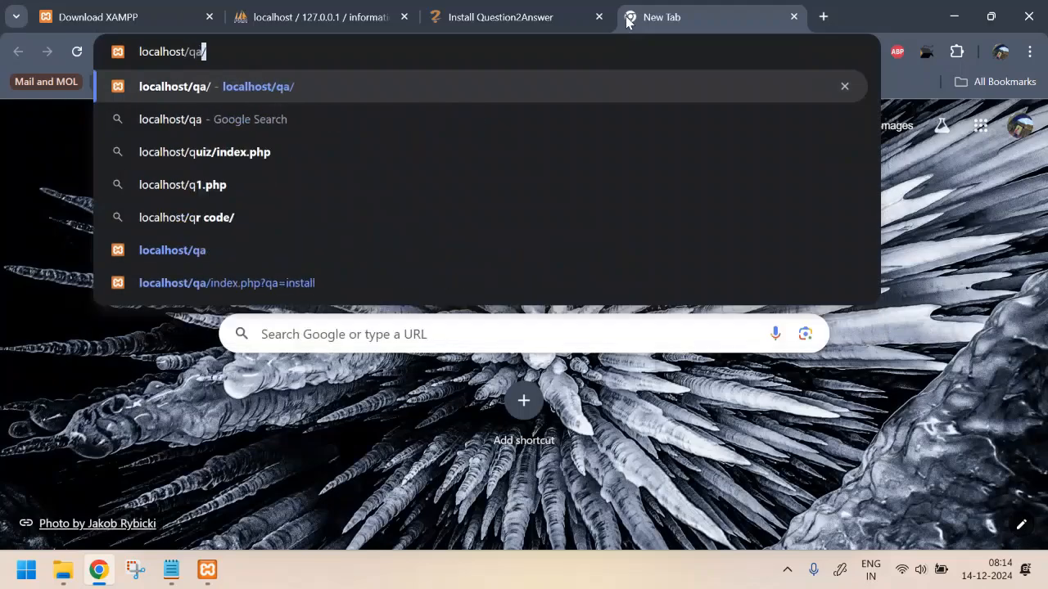
text(/)
key(Return)
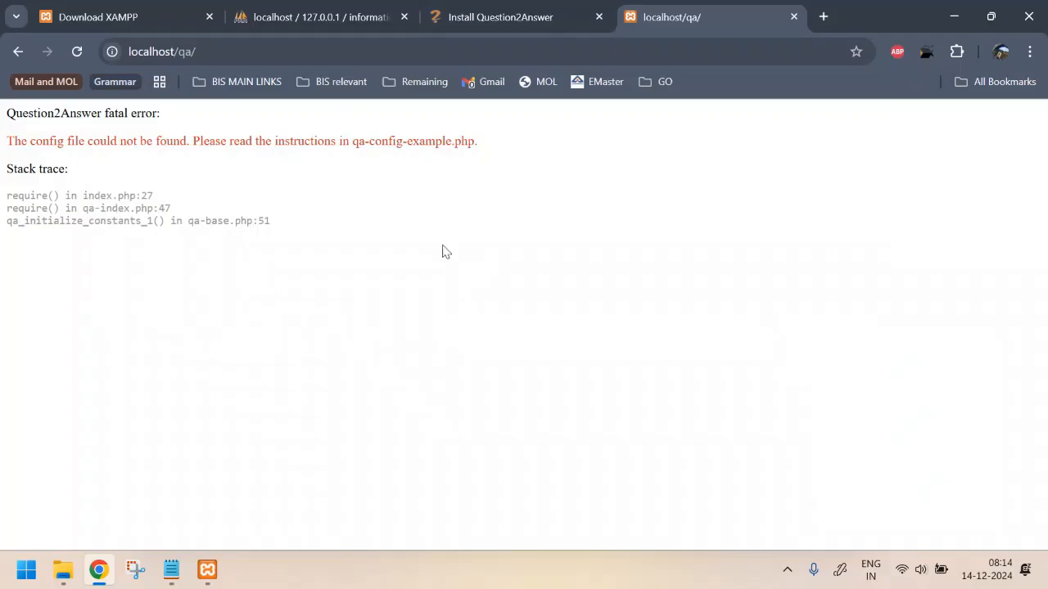
key(alt+Tab)
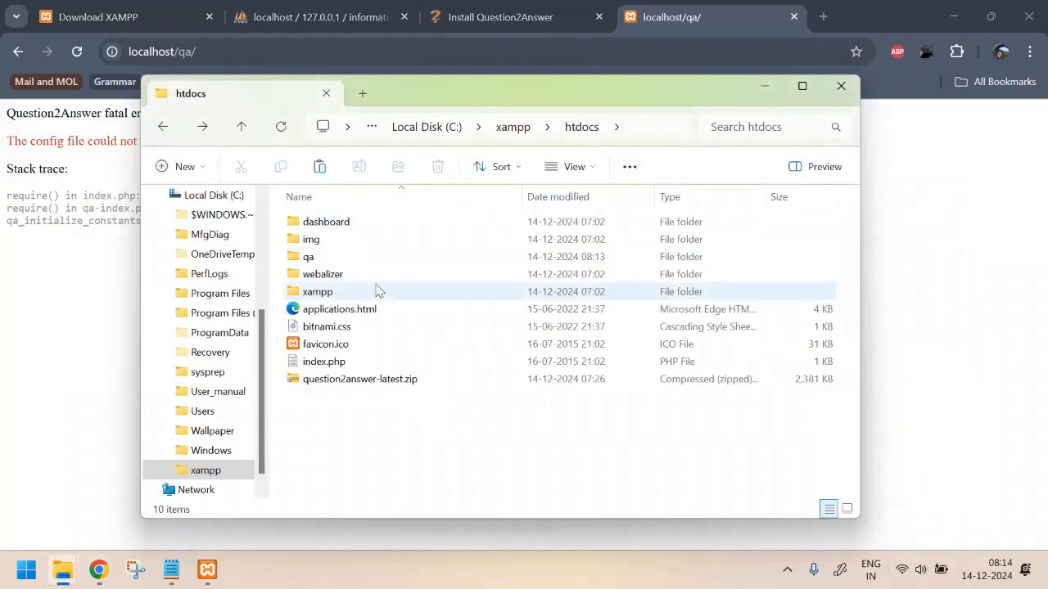
click(204, 52)
click(204, 51)
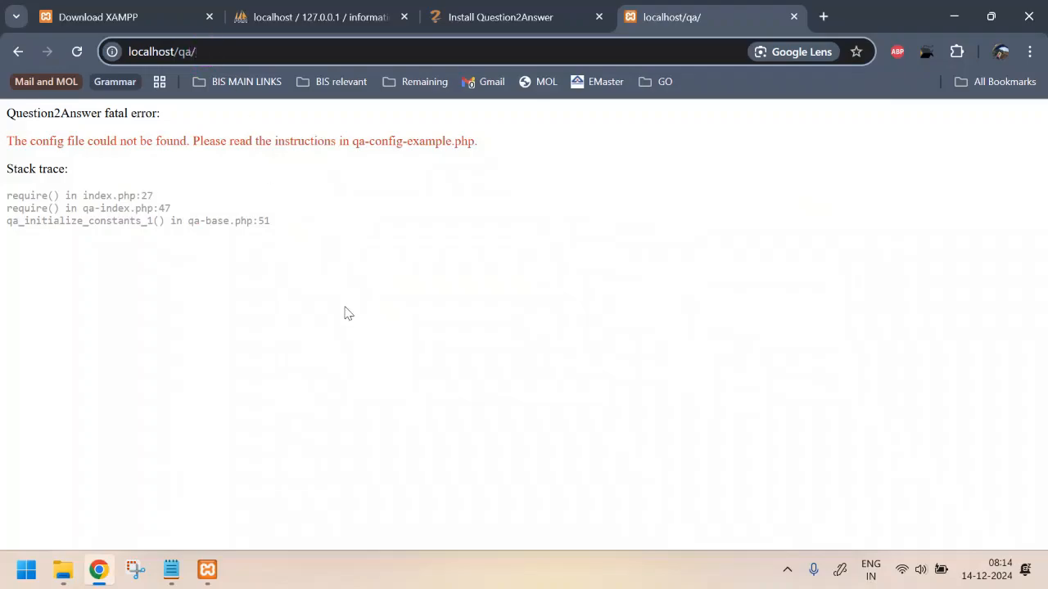
key(alt+Tab)
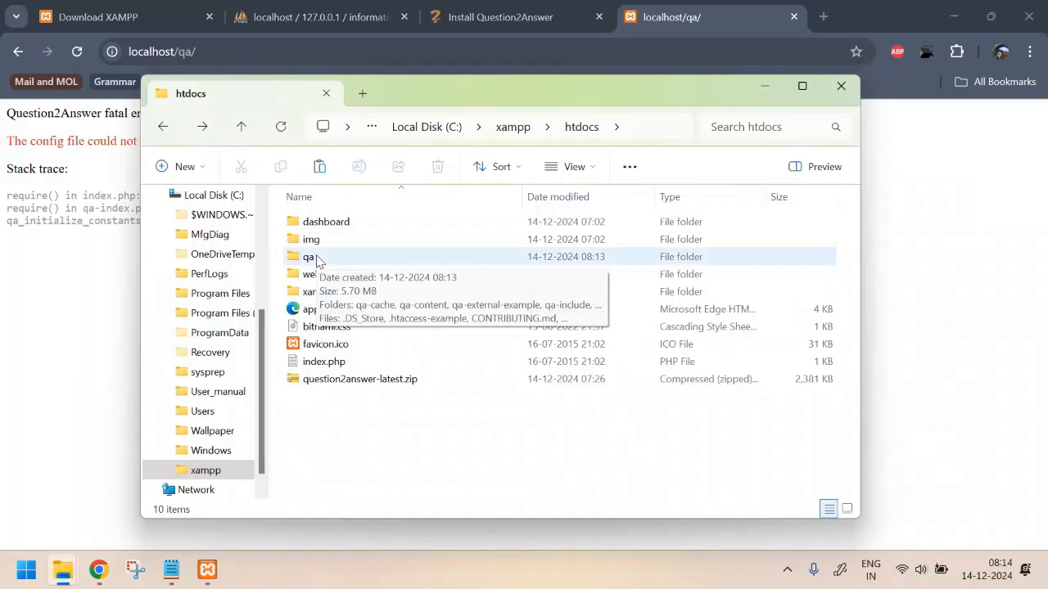
Rename qa-config-example.php in the qa folder to qa-config.php
double_click(341, 259)
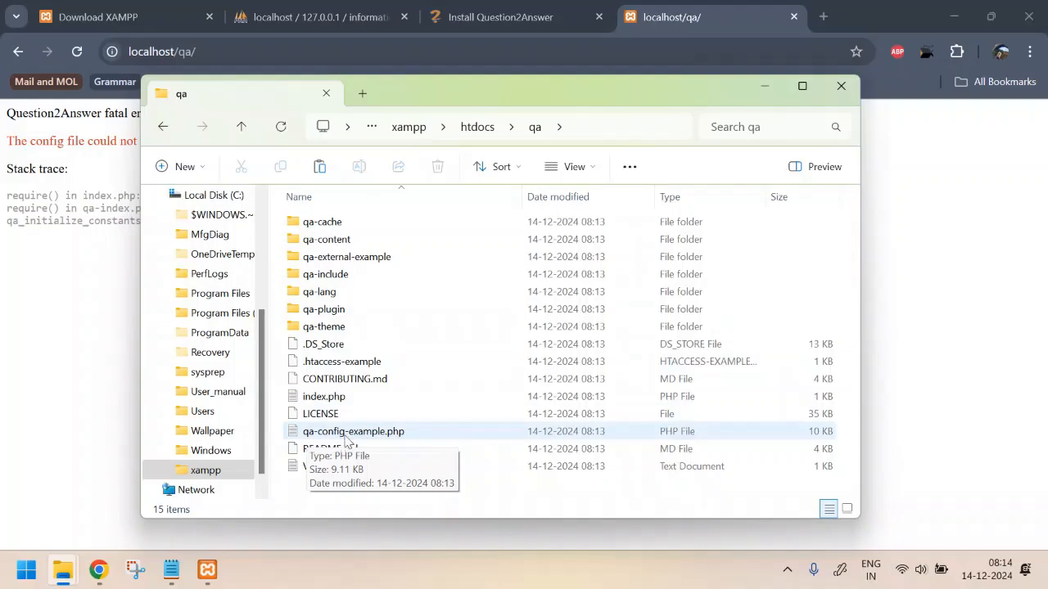
click(371, 435)
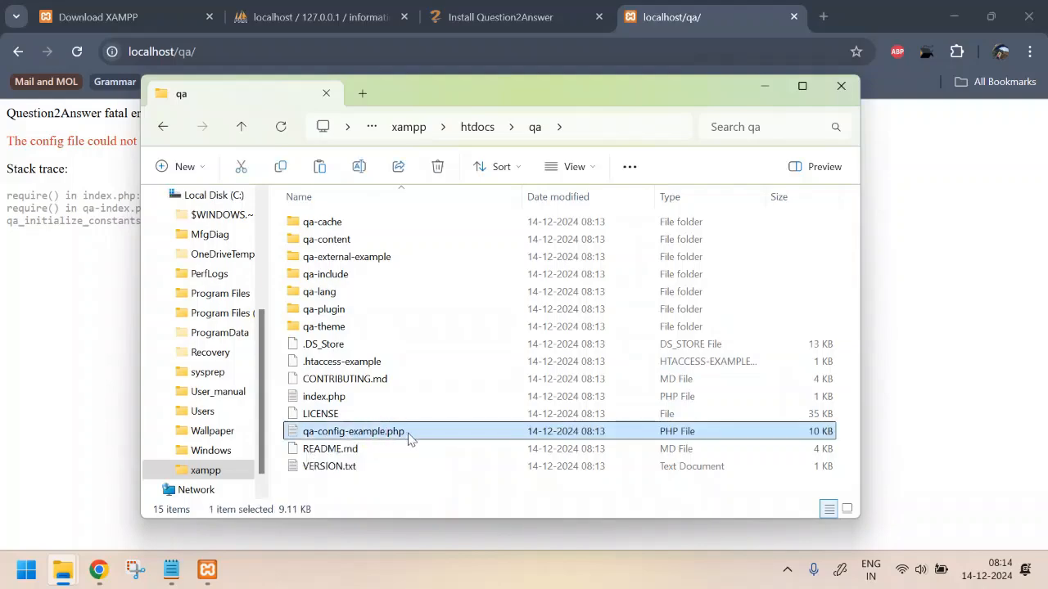
click(407, 434)
key(Right)
key(BackSpace)
key(BackSpace)
key(BackSpace)
key(BackSpace)
key(BackSpace)
key(BackSpace)
key(BackSpace)
key(BackSpace)
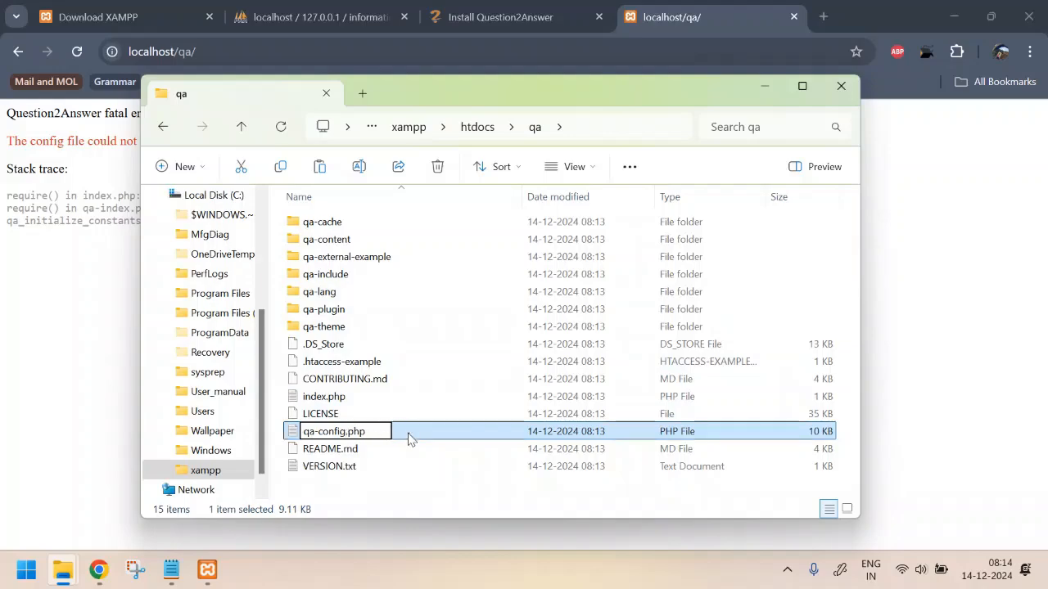
key(Return)
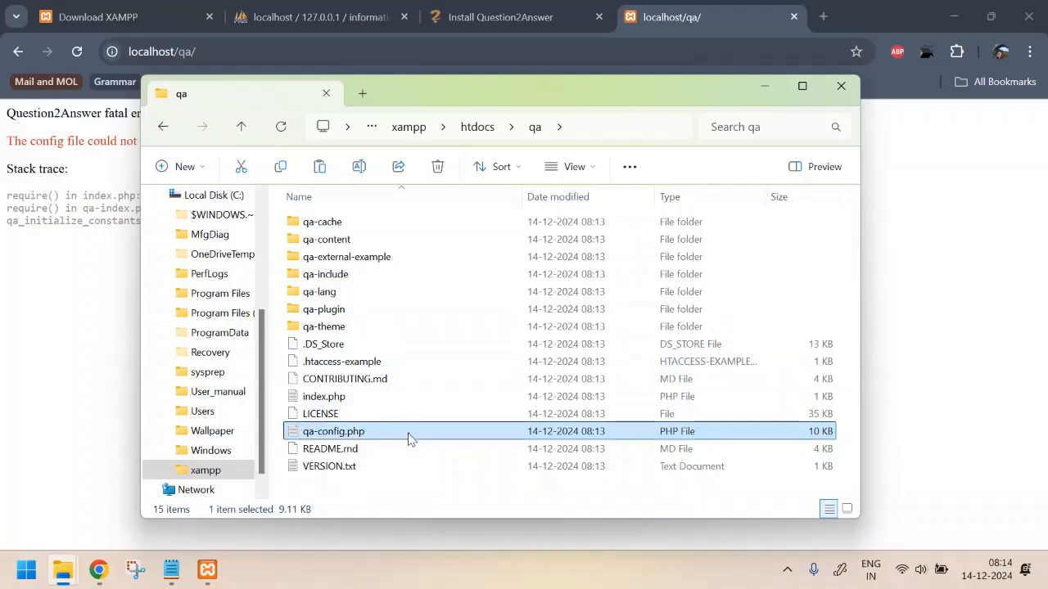
Reload localhost/qa/ to see the database connection error
click(46, 352)
key(F5)
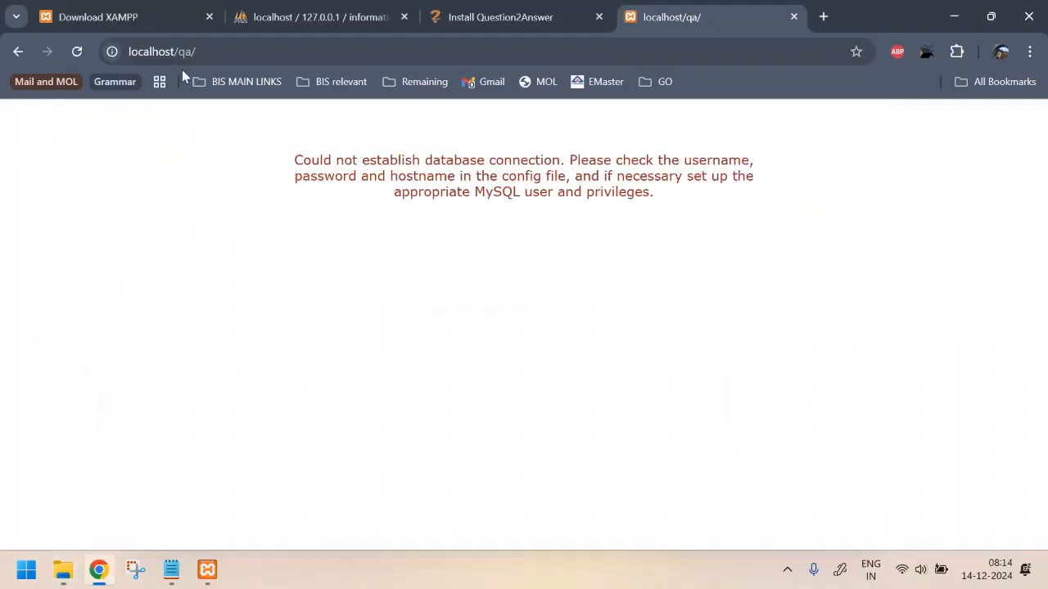
drag(296, 160, 725, 199)
click(728, 205)
Open qa-config.php in Notepad and locate the QA_MYSQL username, password and database placeholders
key(alt+Tab)
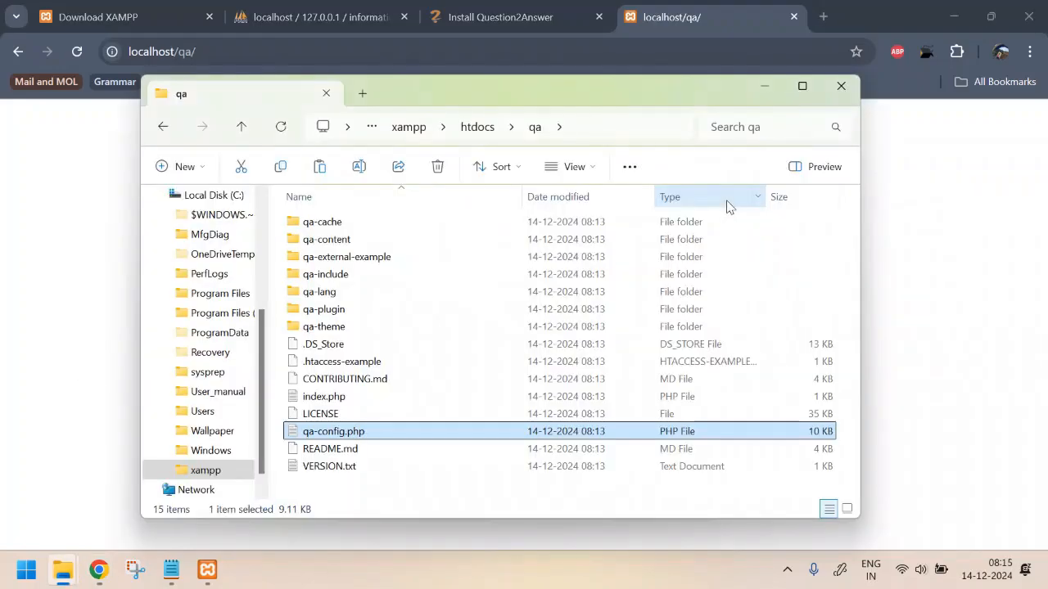
click(354, 432)
double_click(354, 432)
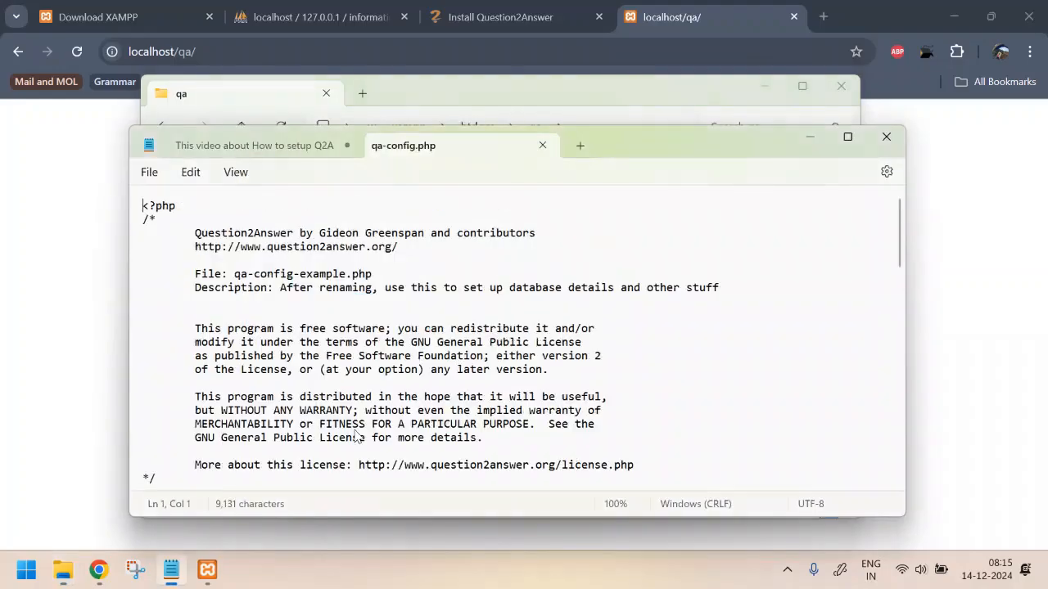
scroll(446, 311, down, 1)
scroll(446, 311, down, 8)
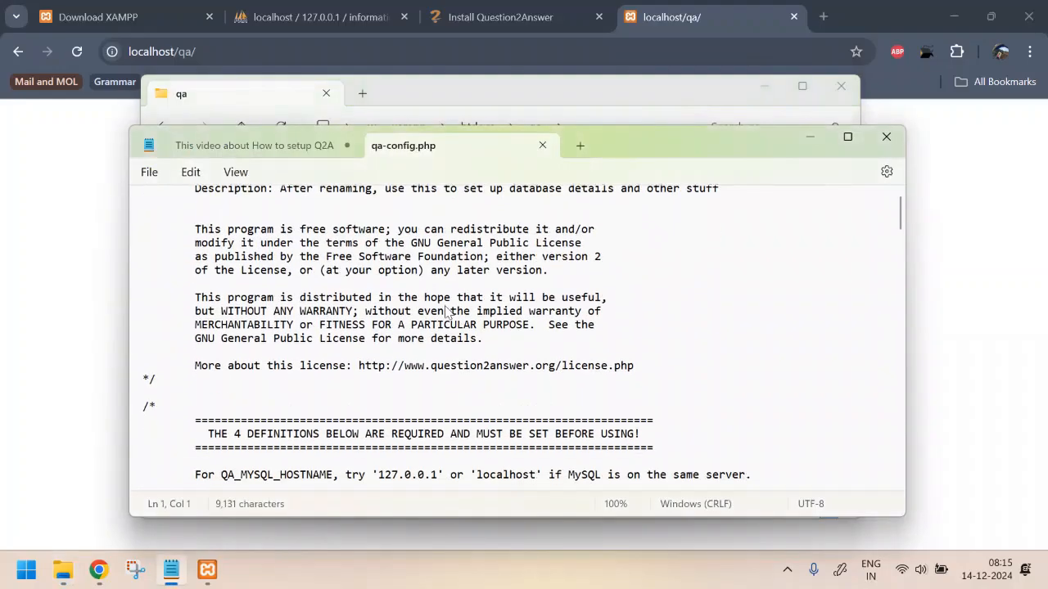
scroll(446, 311, down, 2)
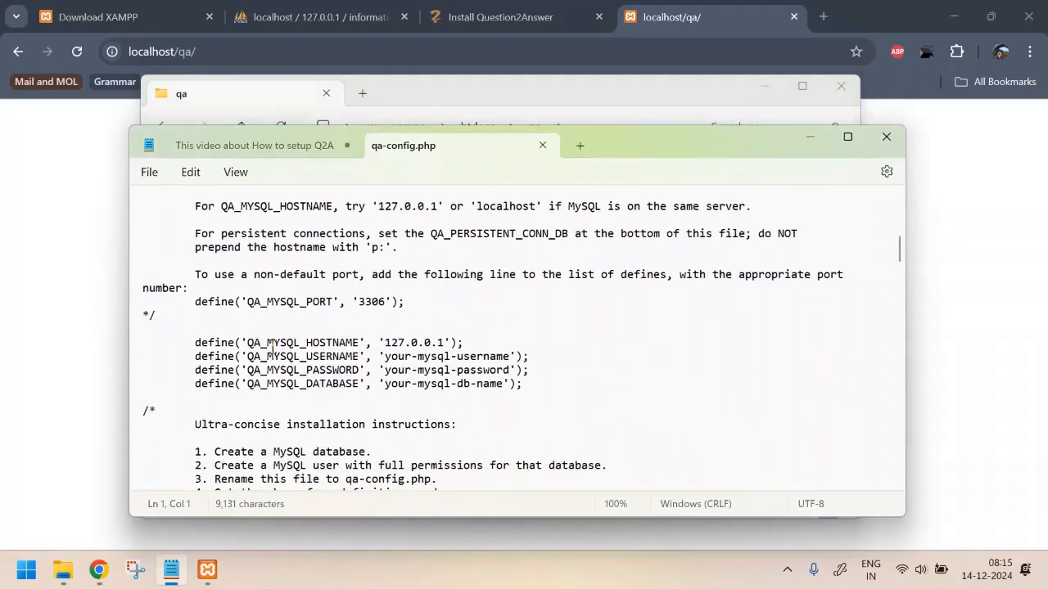
drag(262, 356, 355, 370)
drag(281, 384, 341, 387)
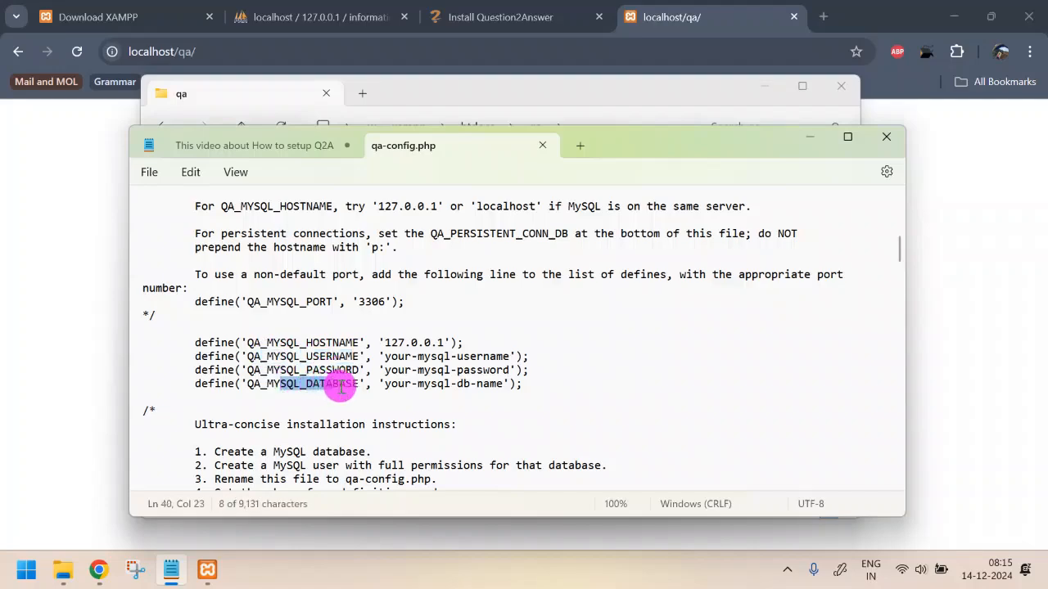
drag(384, 356, 509, 357)
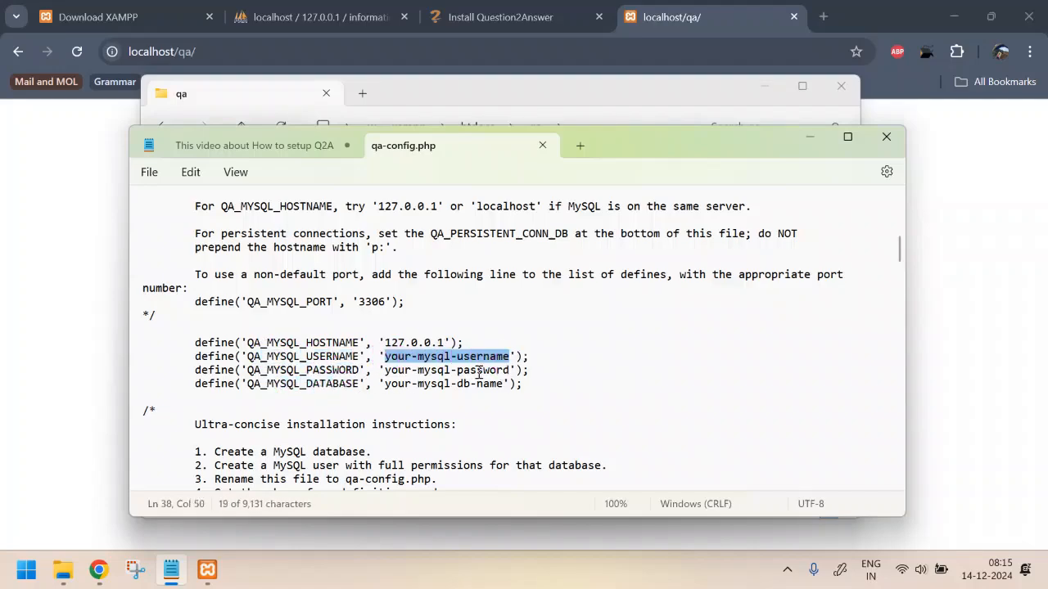
click(452, 381)
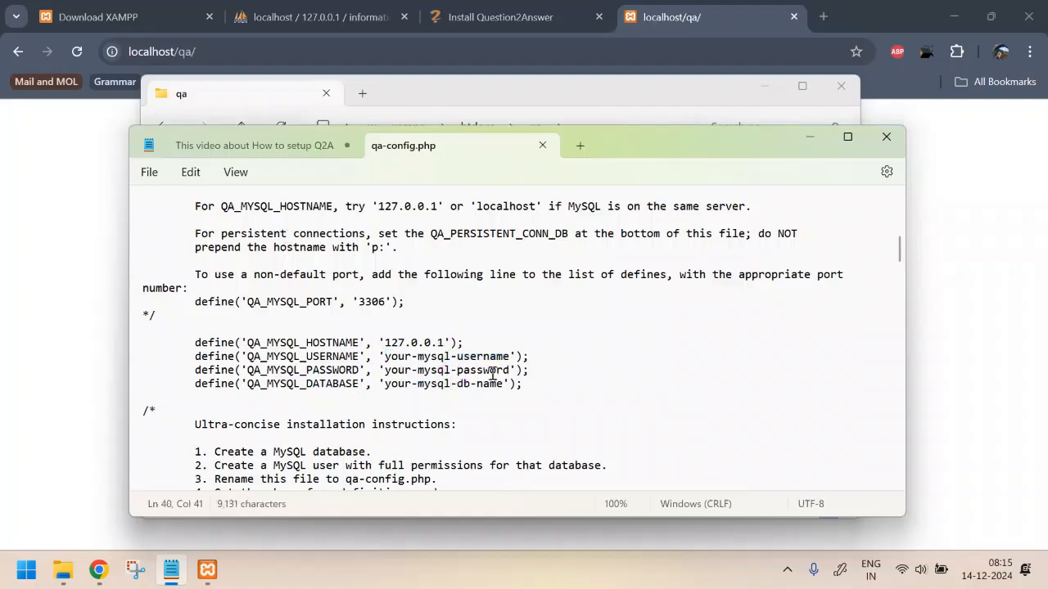
click(300, 11)
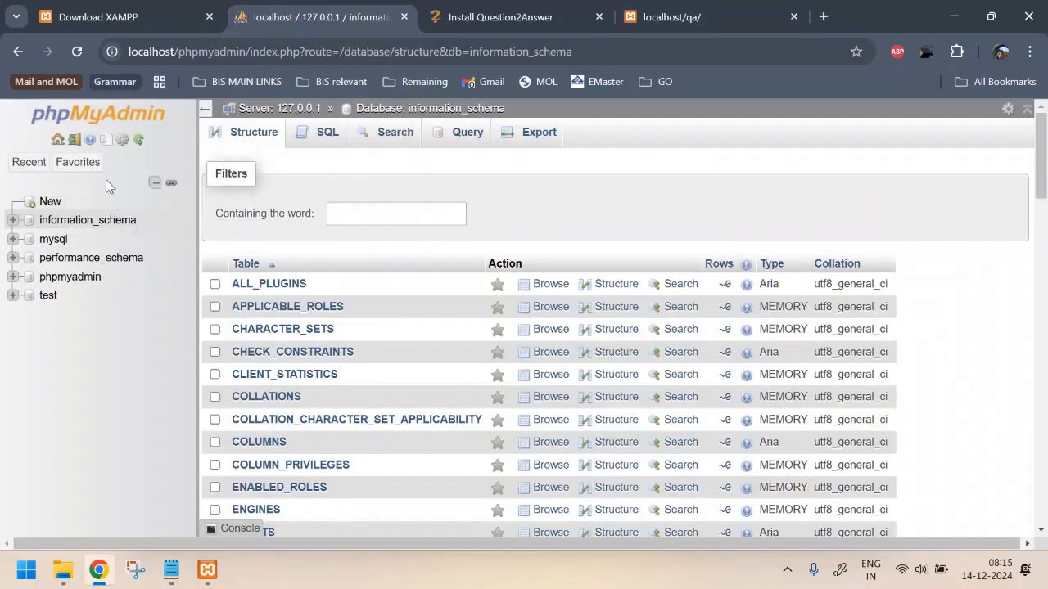
Start a new phpMyAdmin user account and enter its password
click(58, 142)
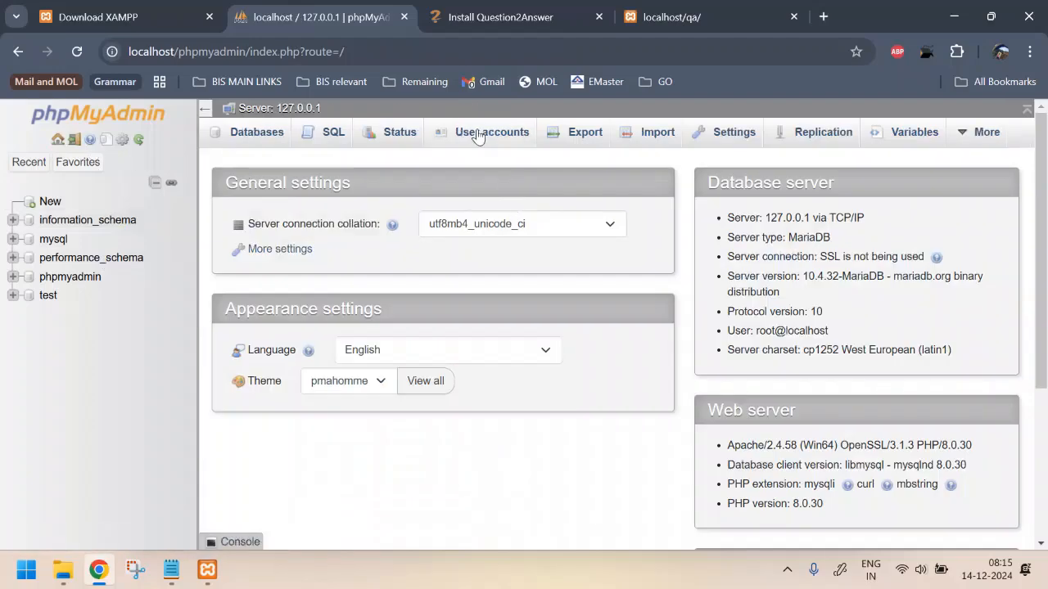
click(479, 137)
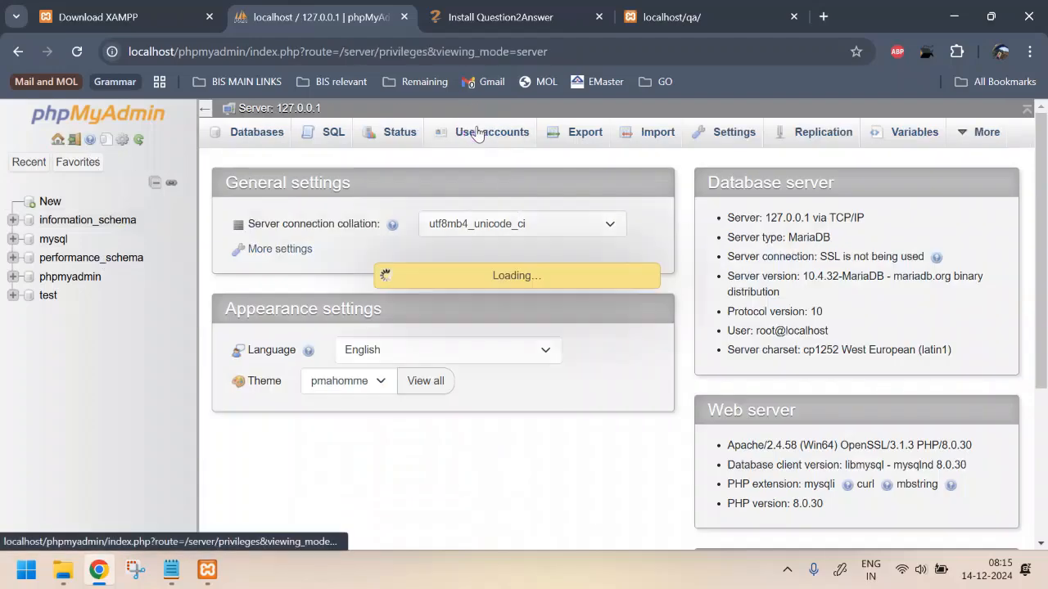
click(282, 460)
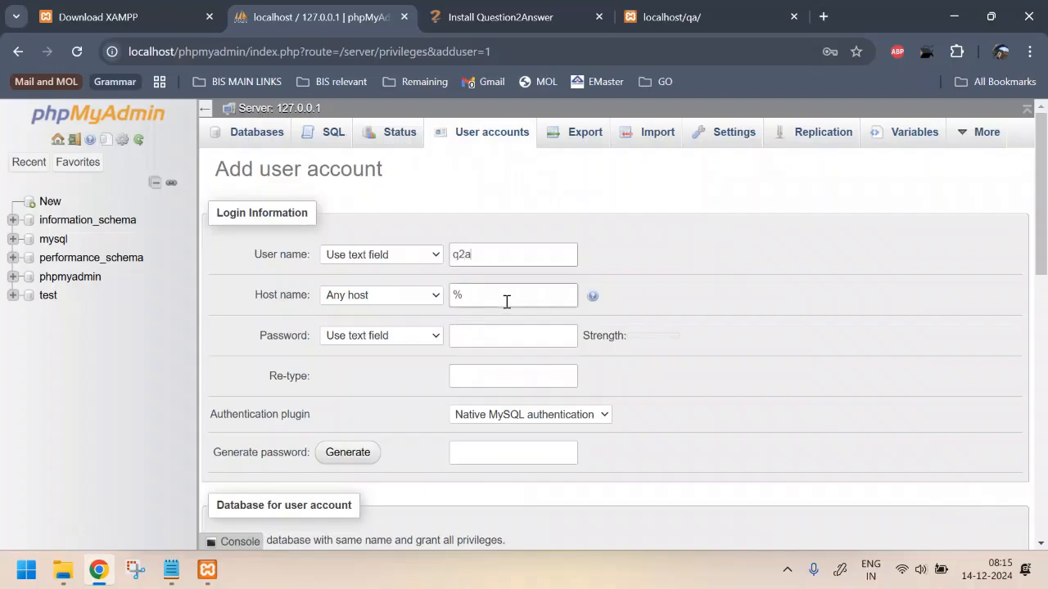
click(502, 337)
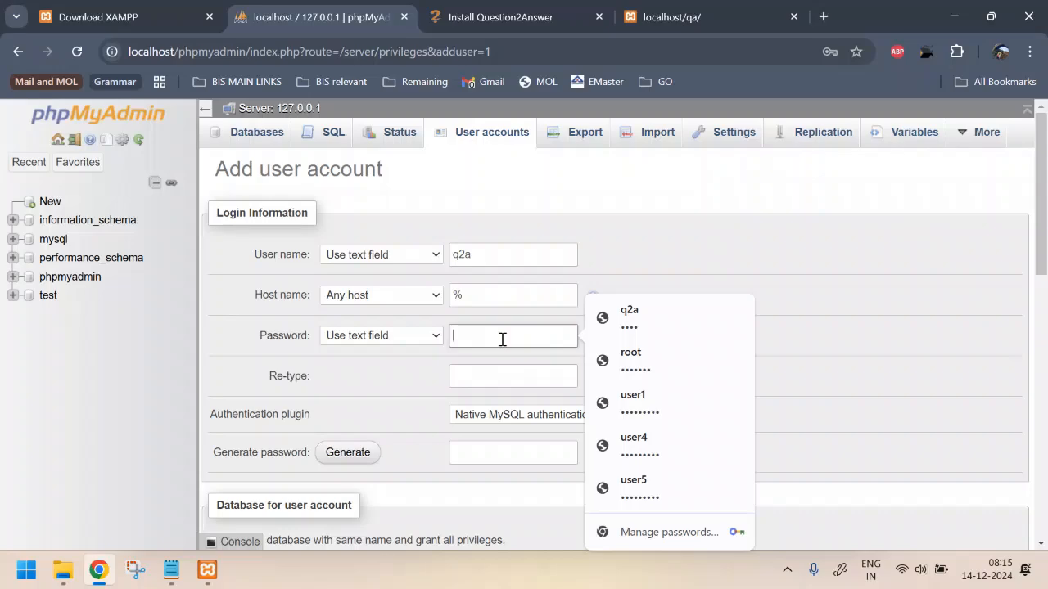
text(••••)
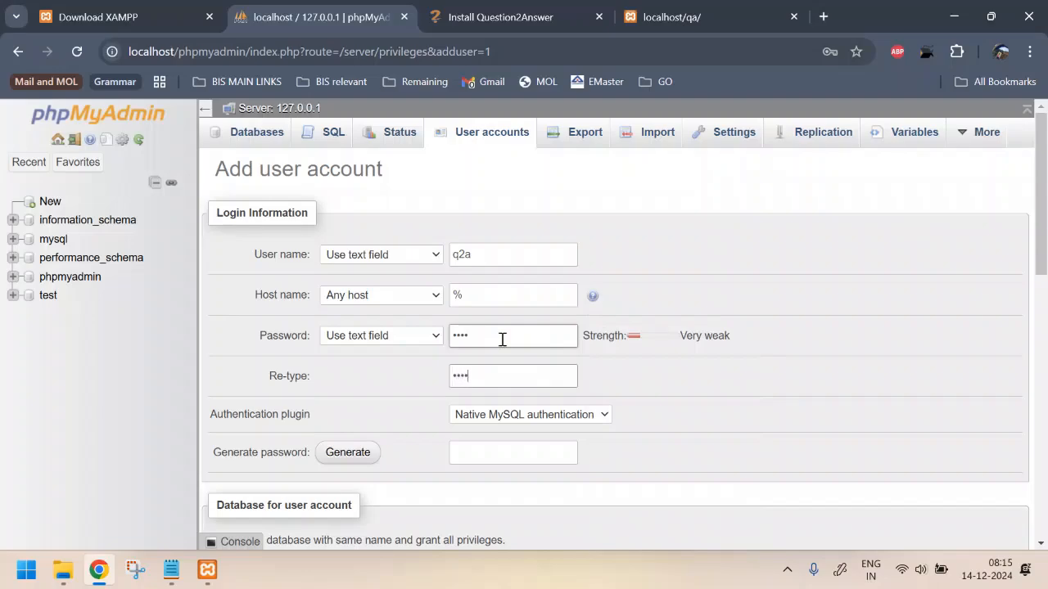
Grant the q2a account all global privileges and create it
scroll(502, 339, down, 4)
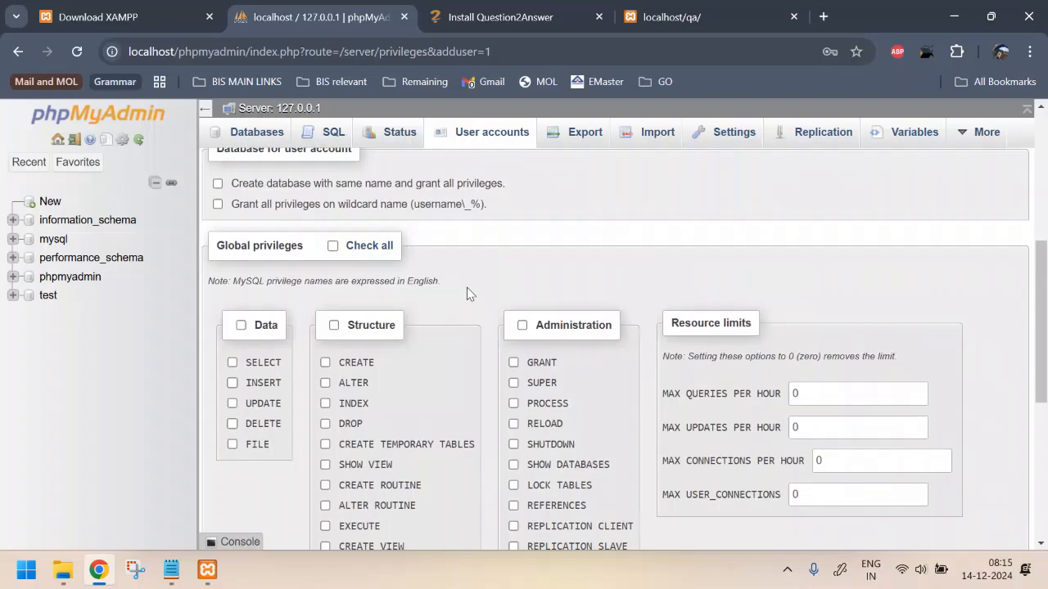
scroll(466, 290, down, 2)
scroll(465, 288, up, 1)
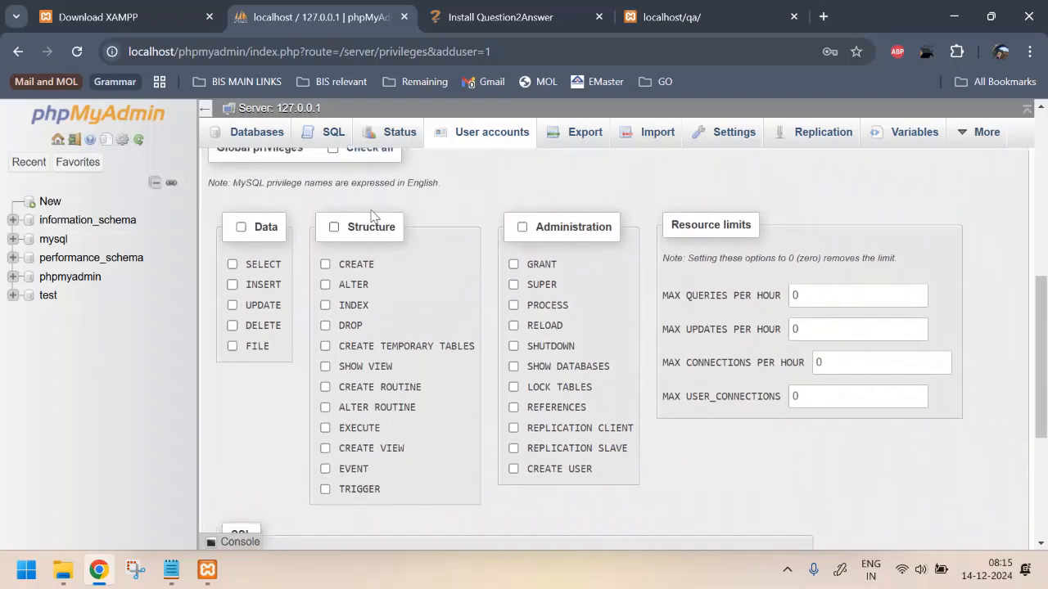
scroll(401, 237, up, 1)
click(333, 168)
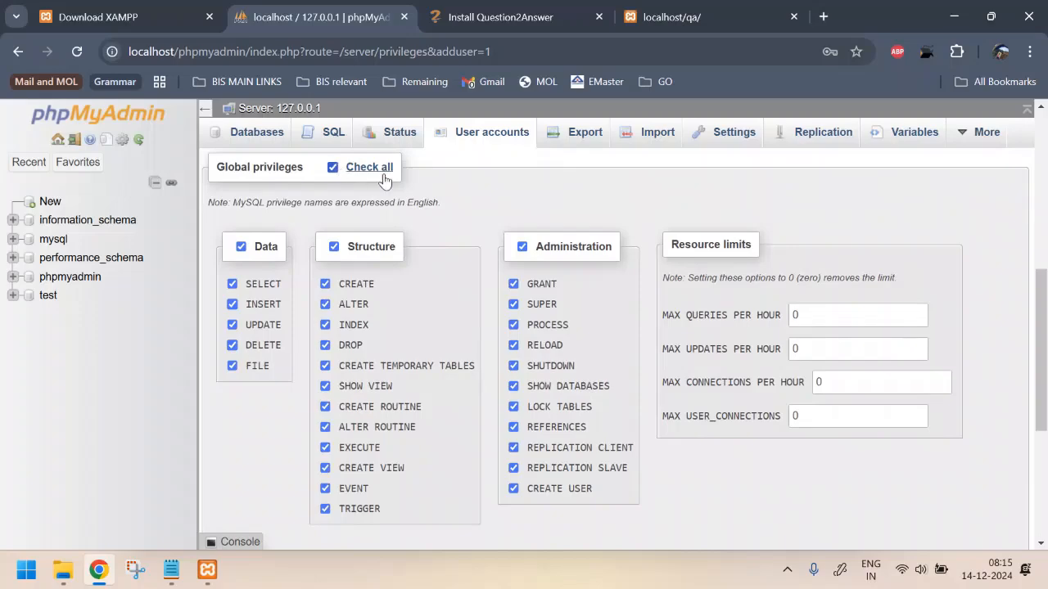
scroll(487, 233, down, 3)
scroll(487, 233, down, 2)
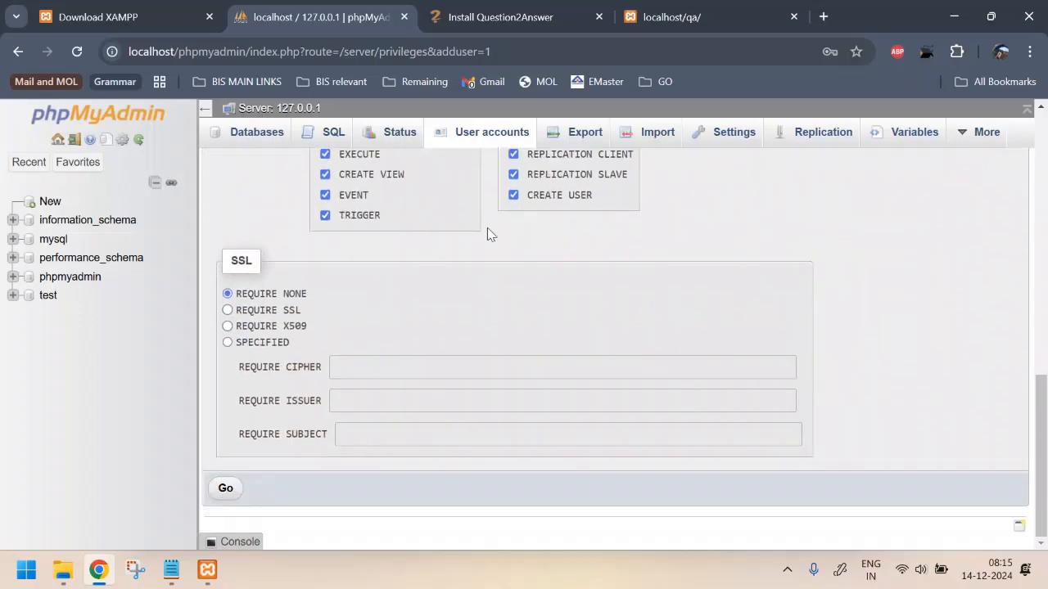
click(223, 489)
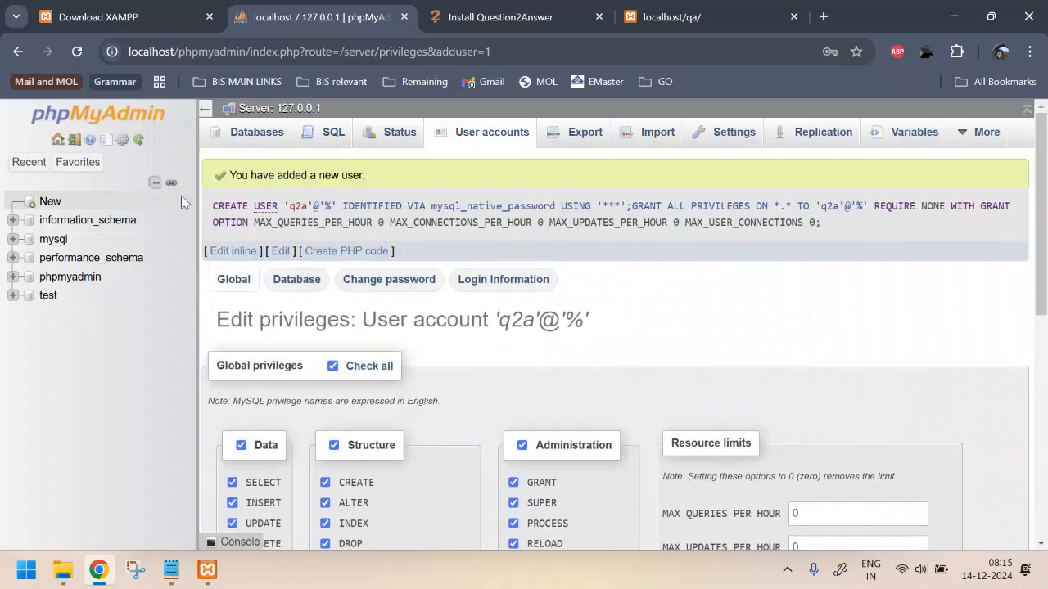
Set QA_MYSQL_USERNAME to 'q2a' and fill in the account password in qa-config.php
click(491, 133)
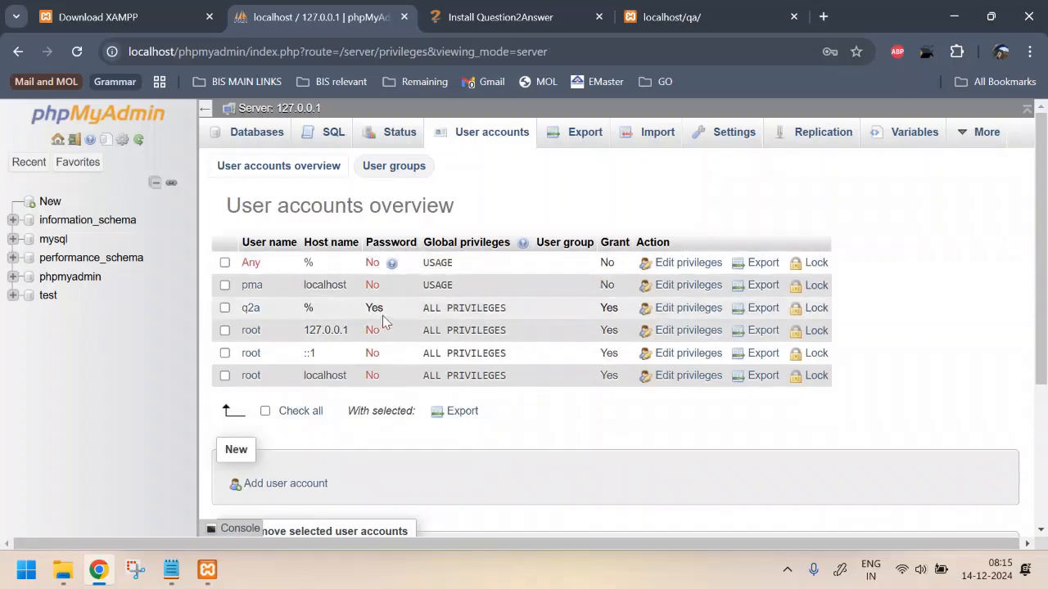
key(alt+Tab)
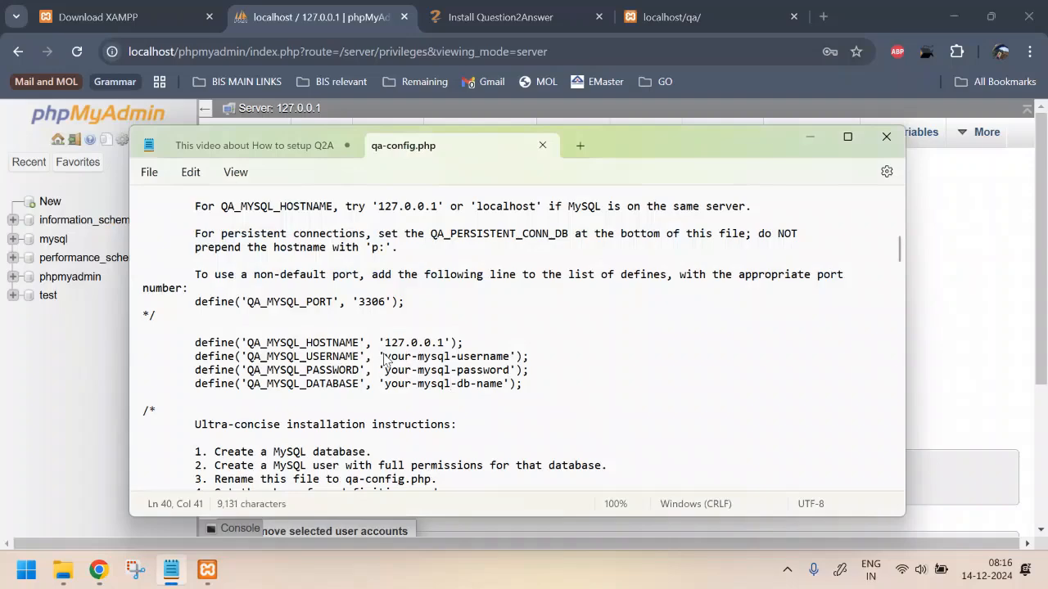
drag(384, 358, 509, 360)
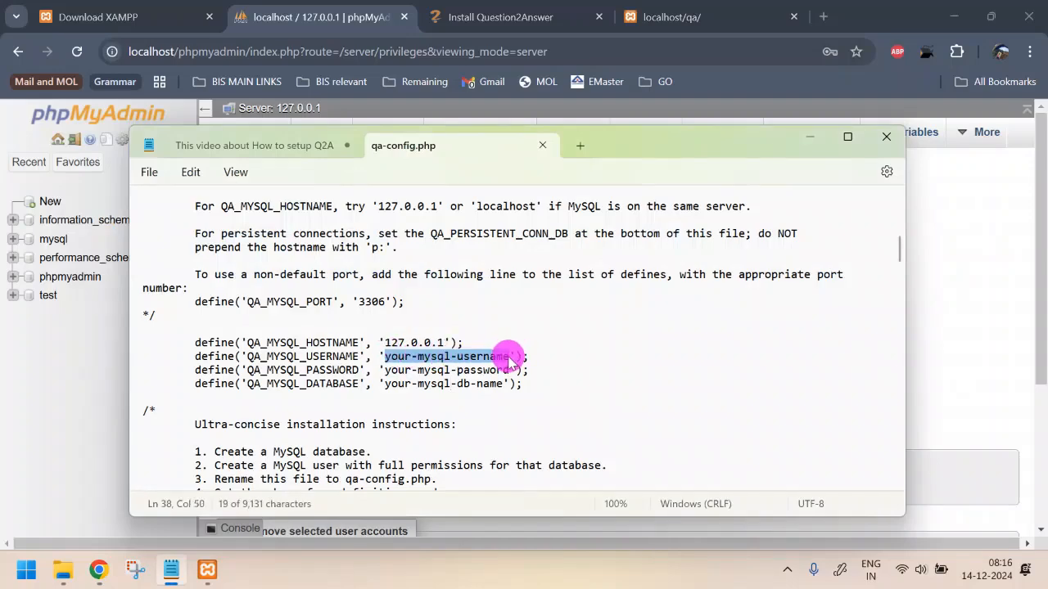
text(q2a)
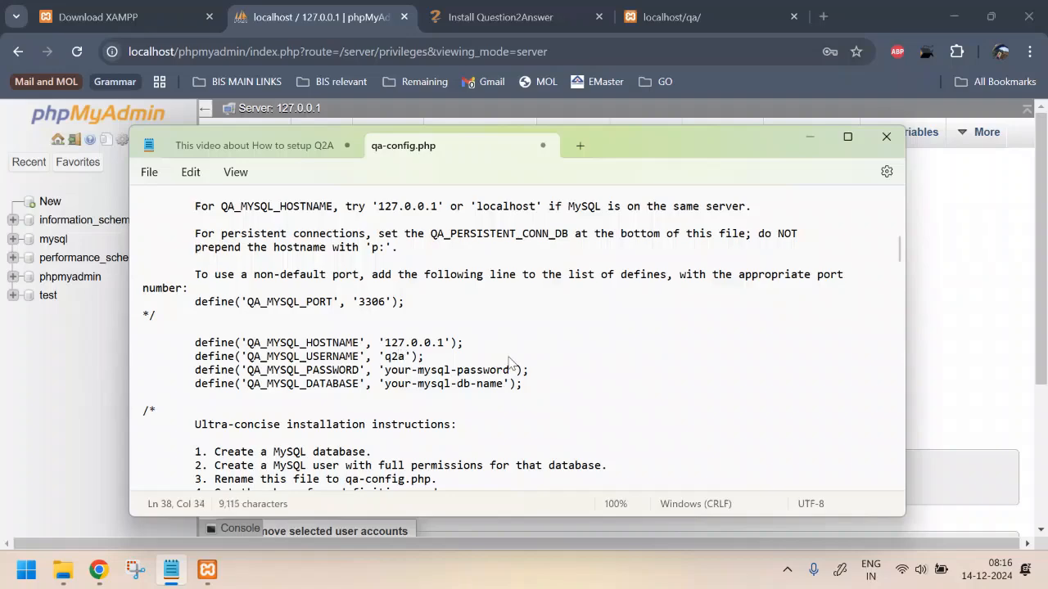
drag(386, 373, 510, 373)
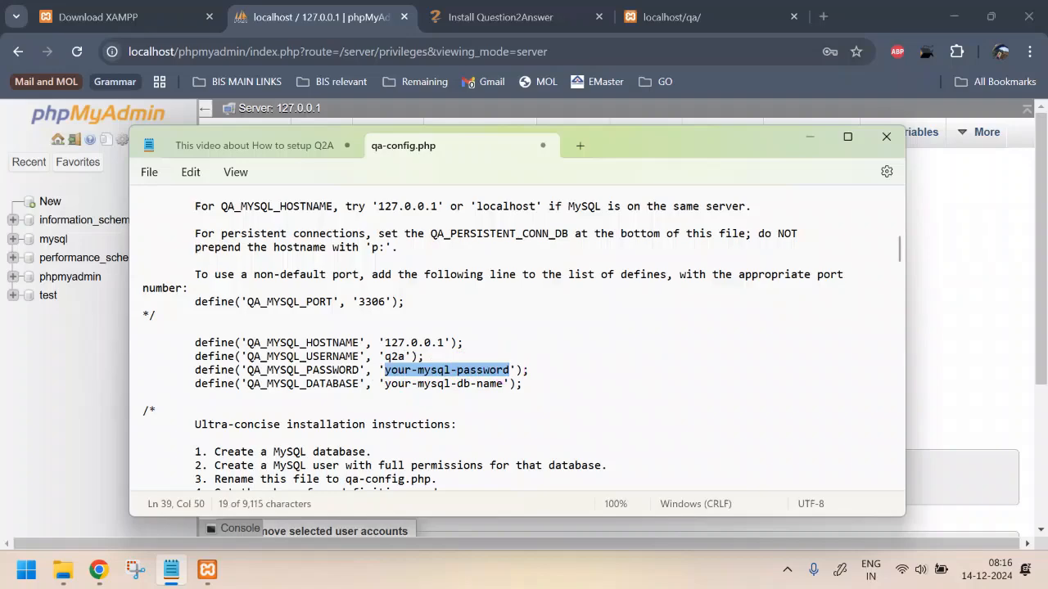
text(demo)
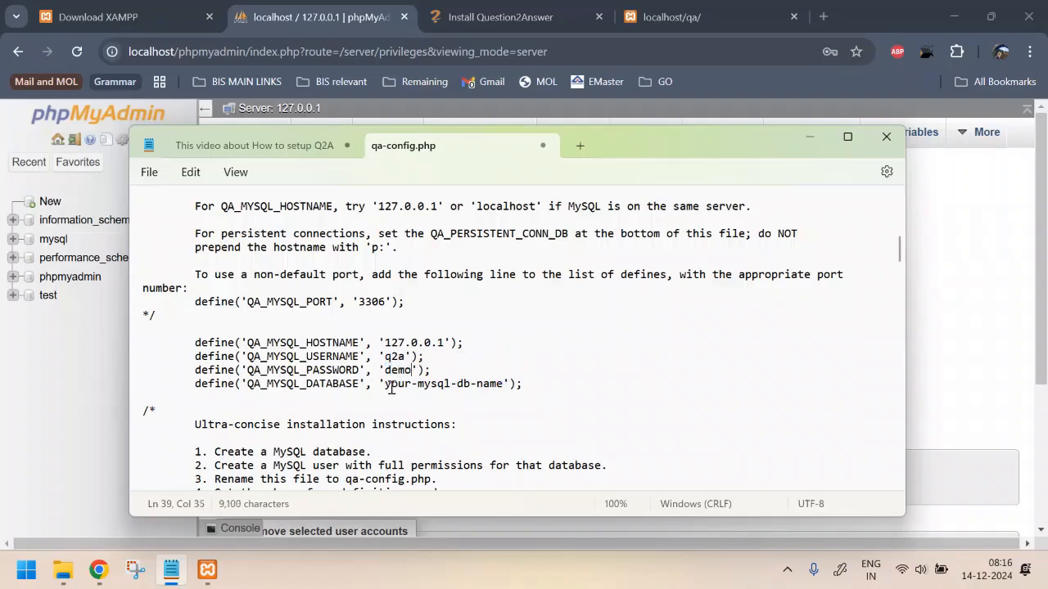
click(27, 415)
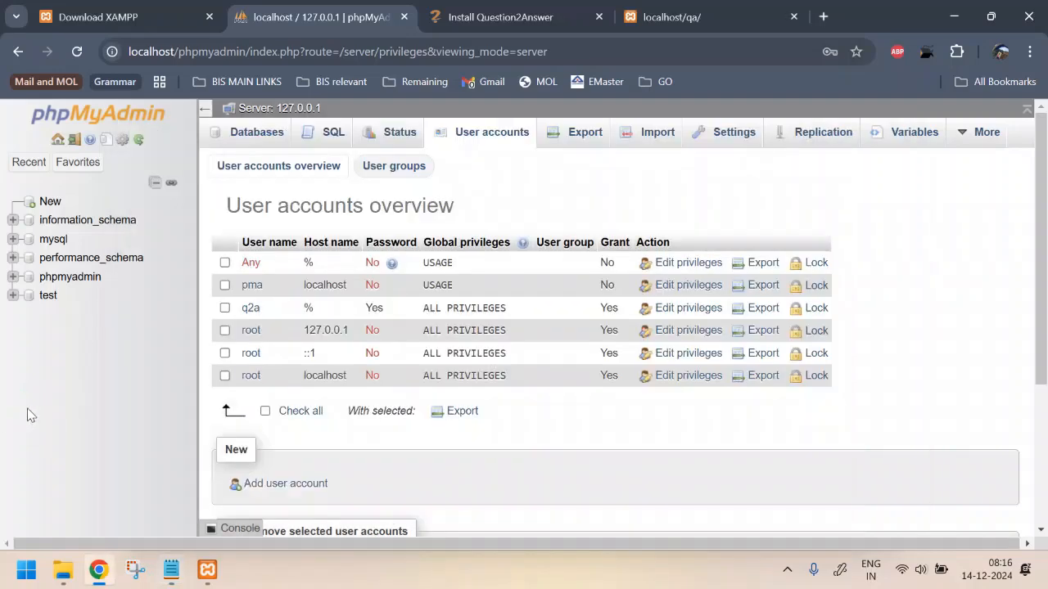
Create a new phpMyAdmin database named testing and open its empty structure page
click(50, 202)
click(320, 270)
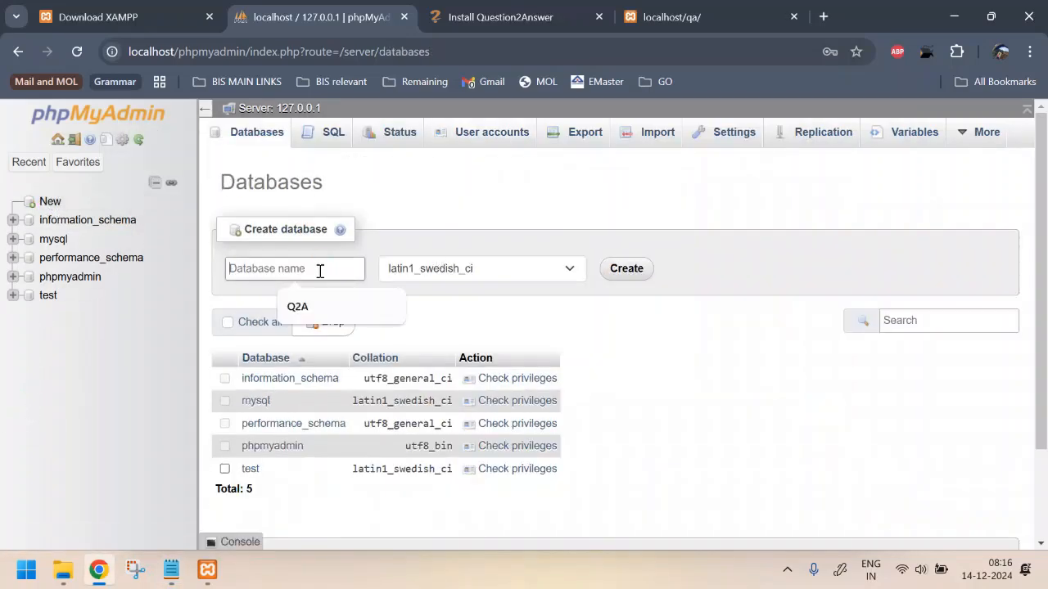
click(324, 309)
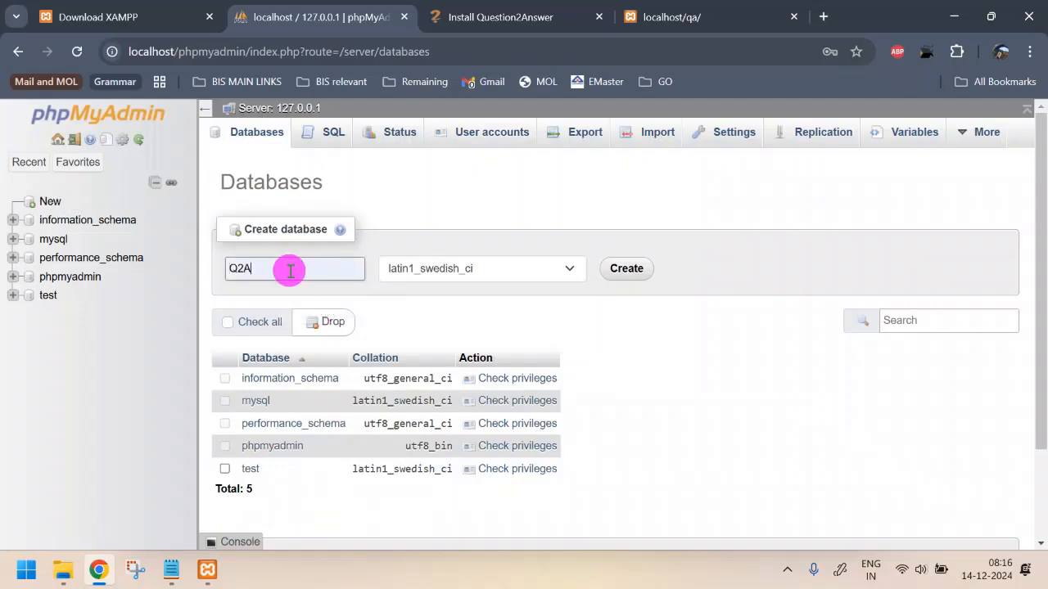
drag(287, 270, 205, 257)
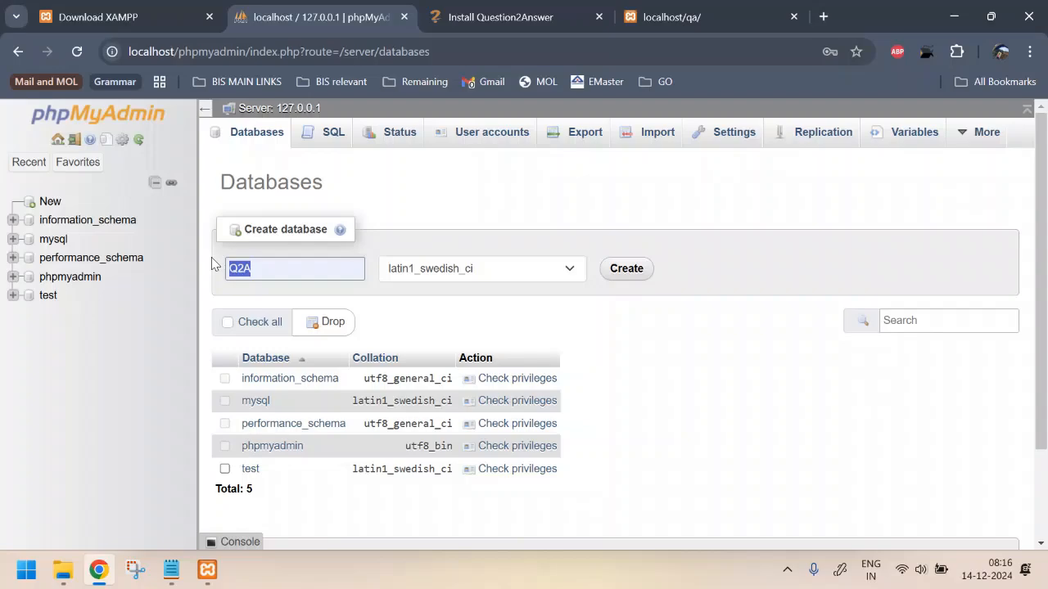
text(demo)
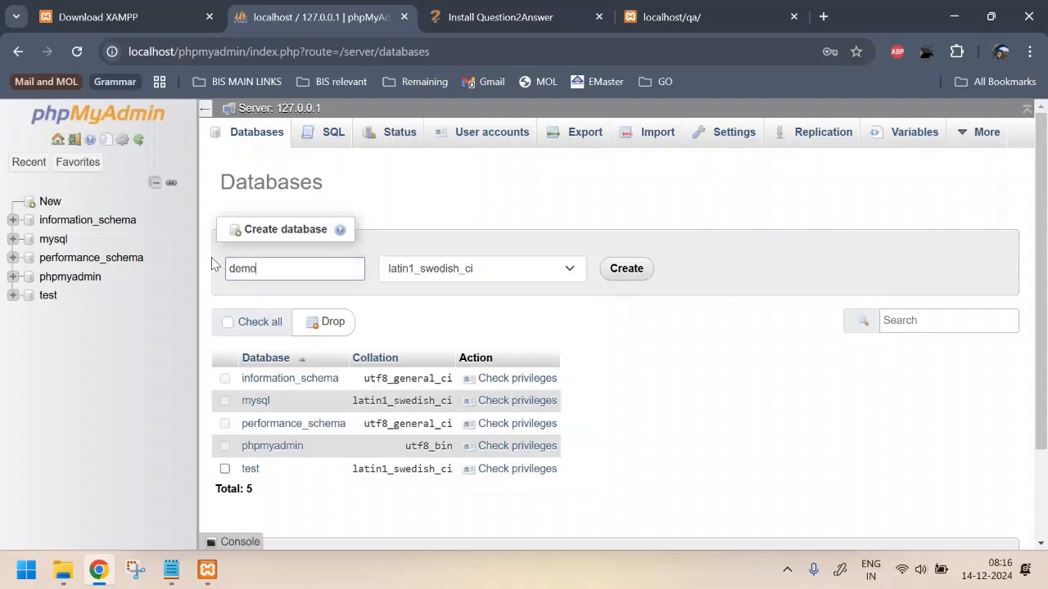
key(BackSpace)
key(BackSpace)
key(BackSpace)
key(BackSpace)
text(te)
click(641, 271)
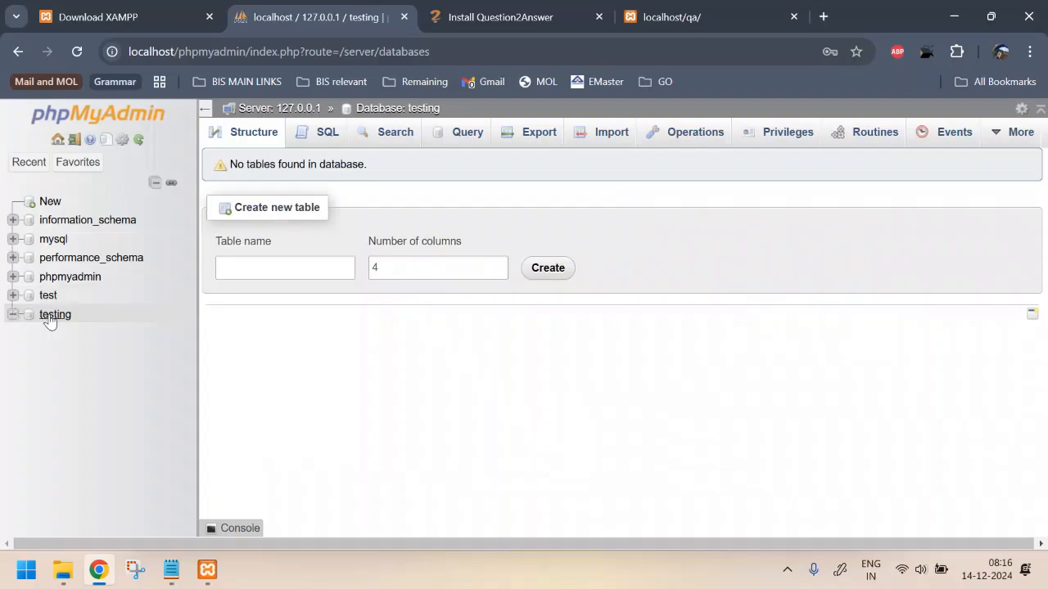
click(50, 318)
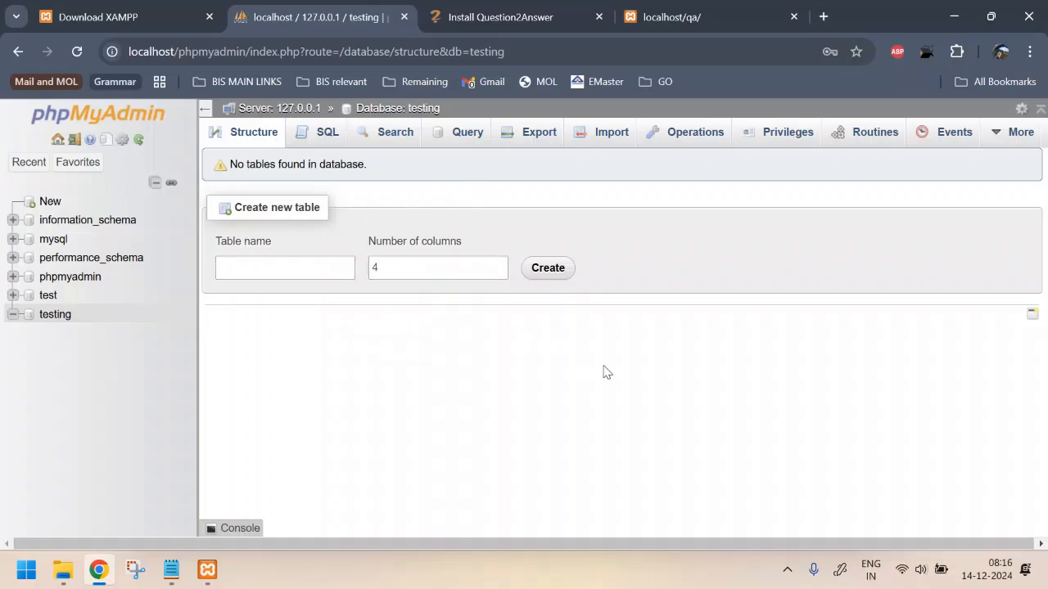
Change QA_MYSQL_DATABASE to 'testing' in qa-config.php and save the file
key(alt+Tab)
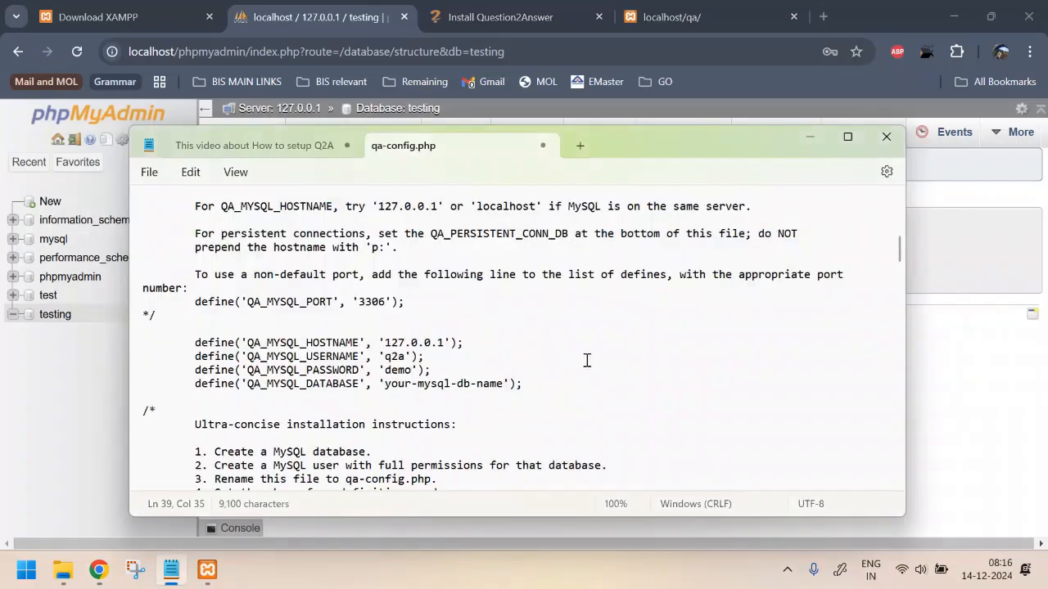
drag(382, 384, 504, 392)
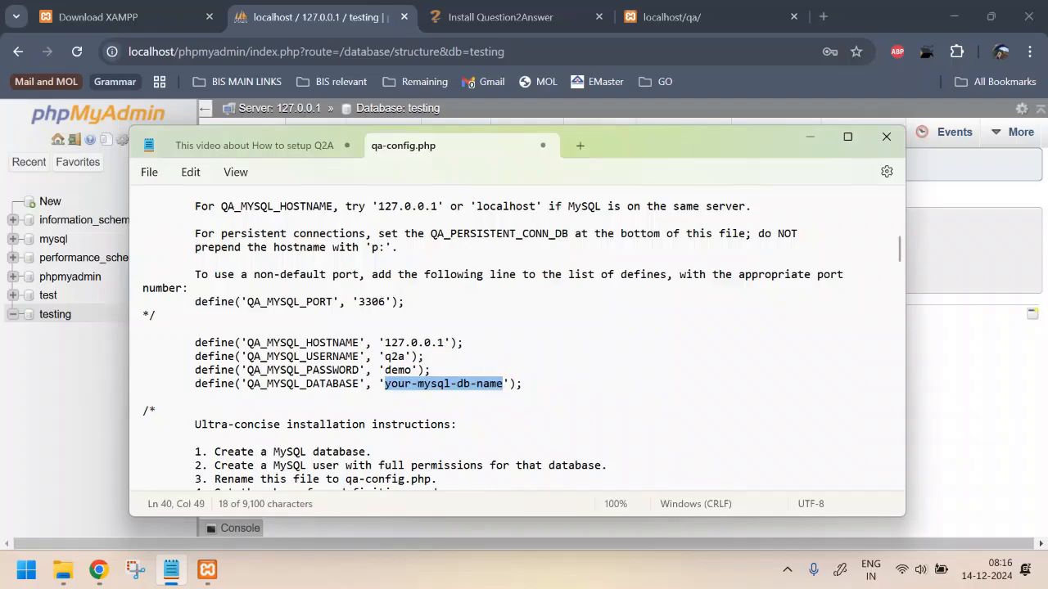
text(testin)
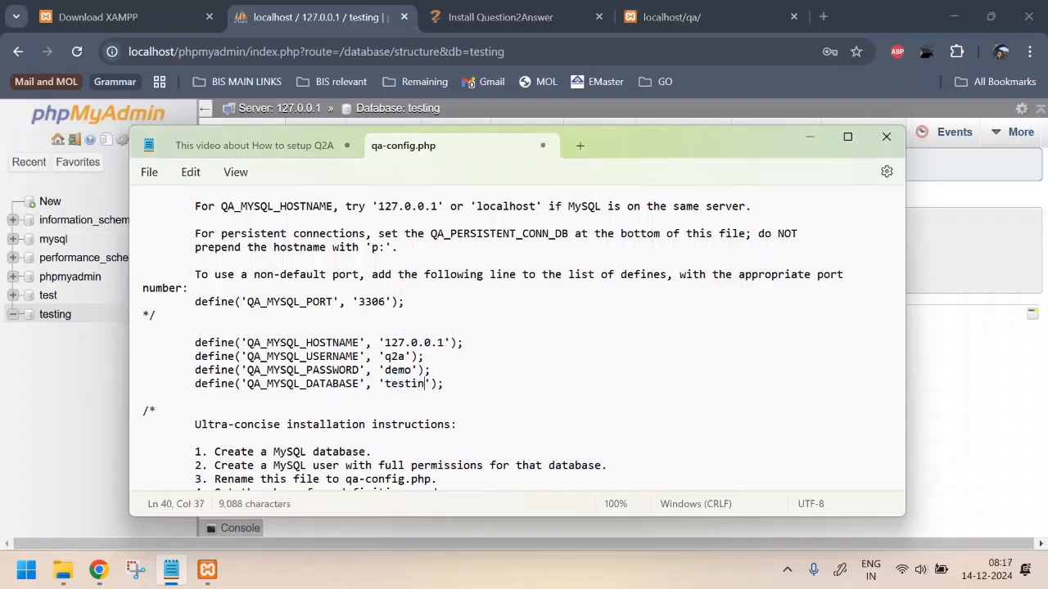
text(g)
click(488, 399)
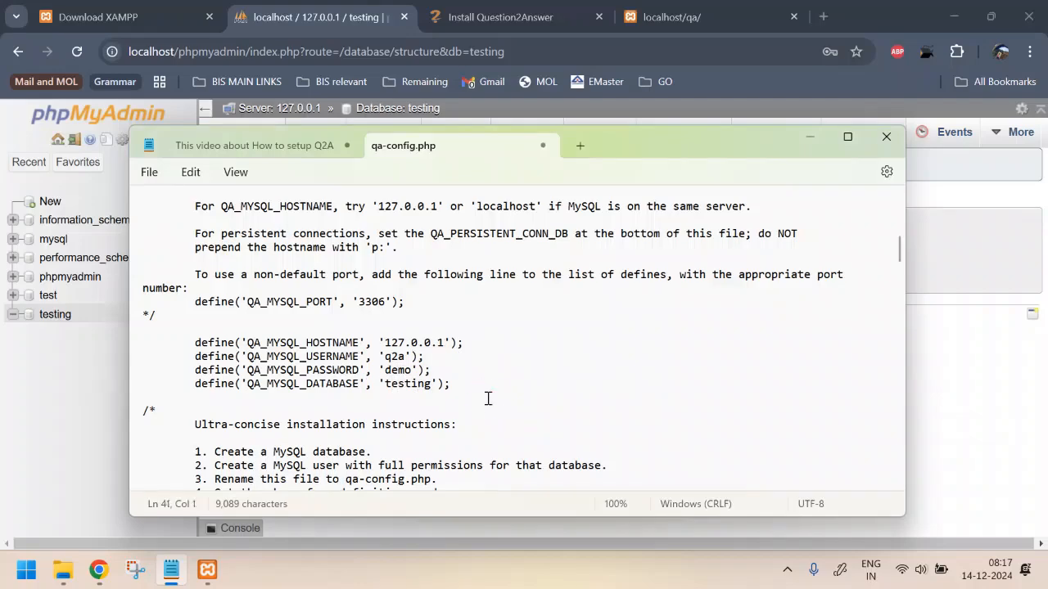
key(ctrl+s)
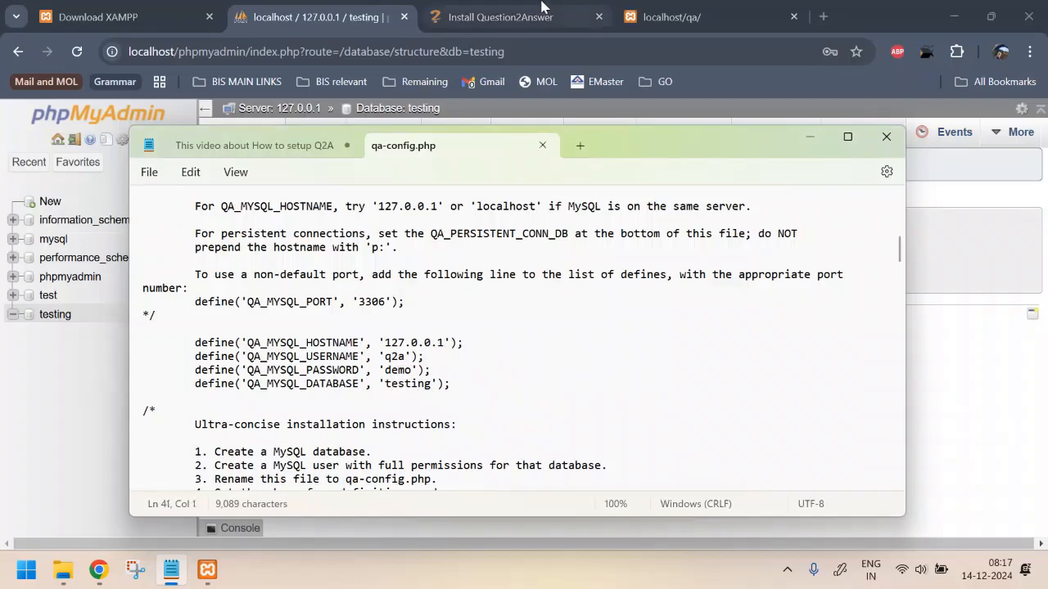
click(622, 18)
Reload localhost/qa/ with the new config and choose Set up the Database including User Management
click(263, 49)
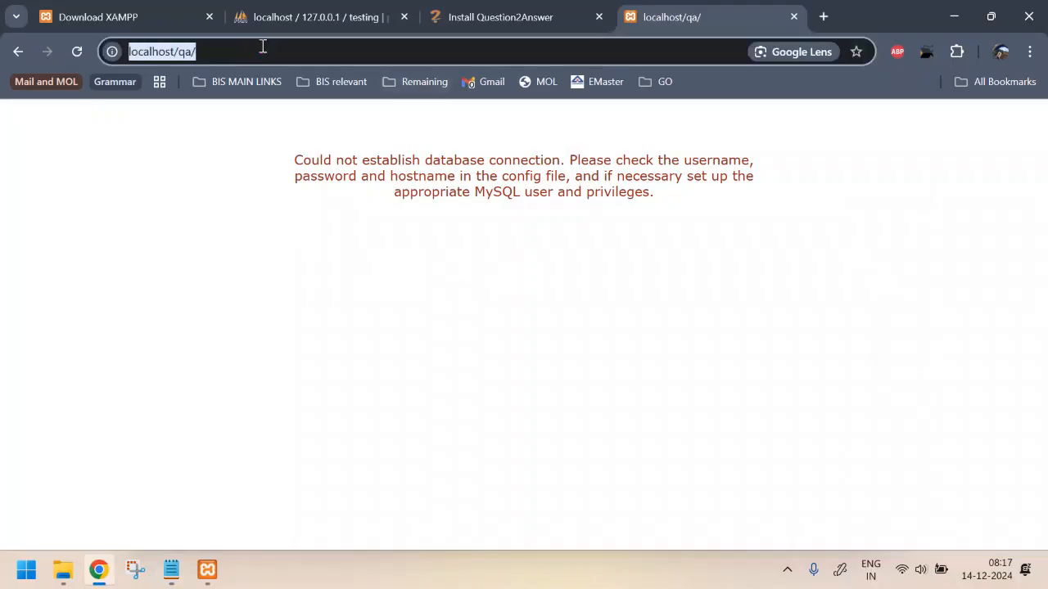
key(Return)
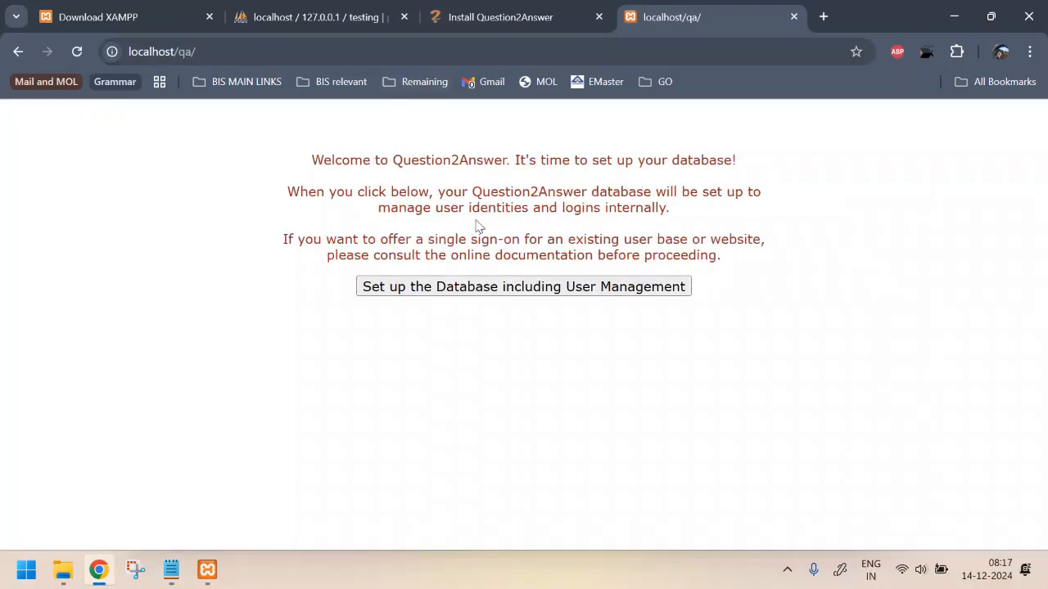
click(315, 156)
drag(315, 157, 779, 160)
click(514, 159)
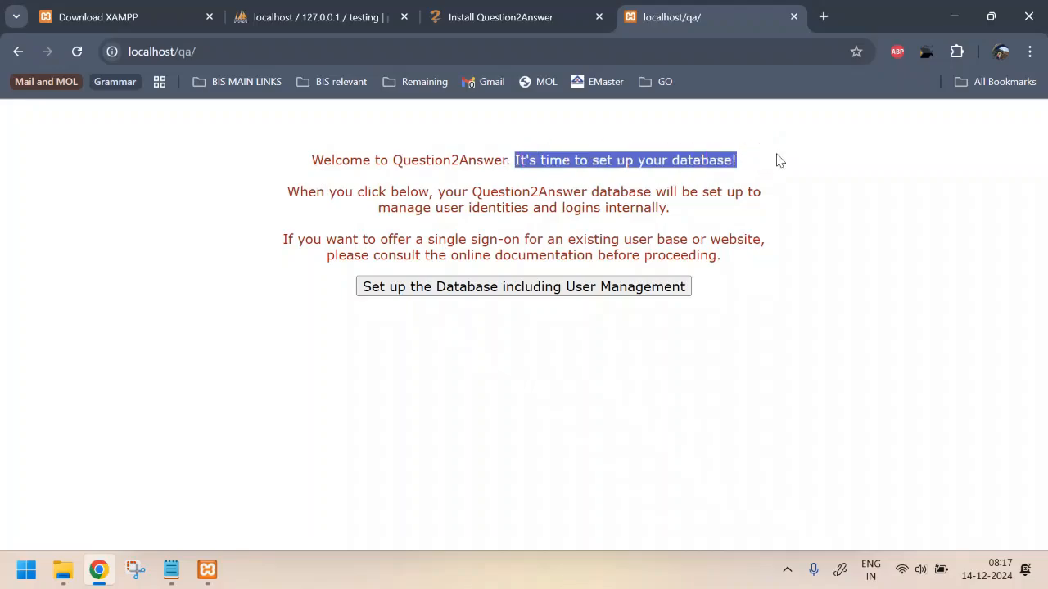
click(506, 289)
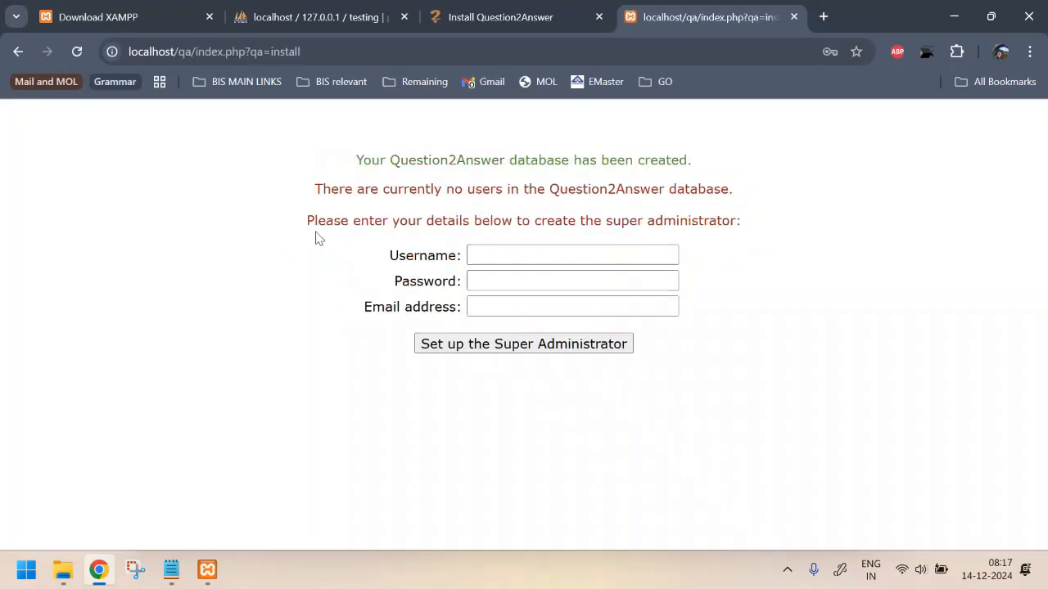
Create the super administrator with username 'super', a password and an email address
drag(361, 226, 725, 229)
click(644, 242)
click(508, 253)
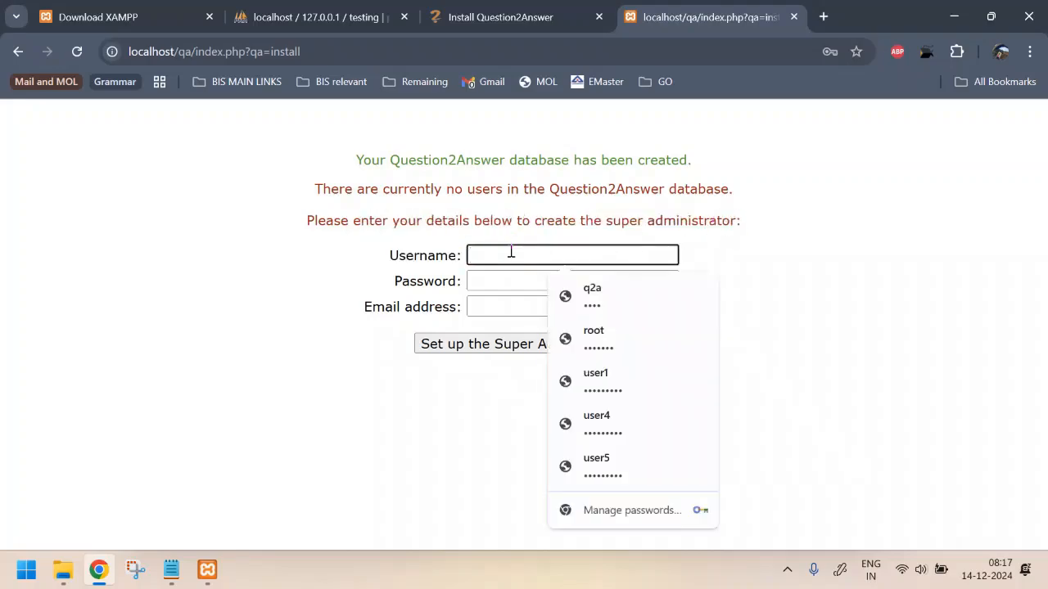
text(suo)
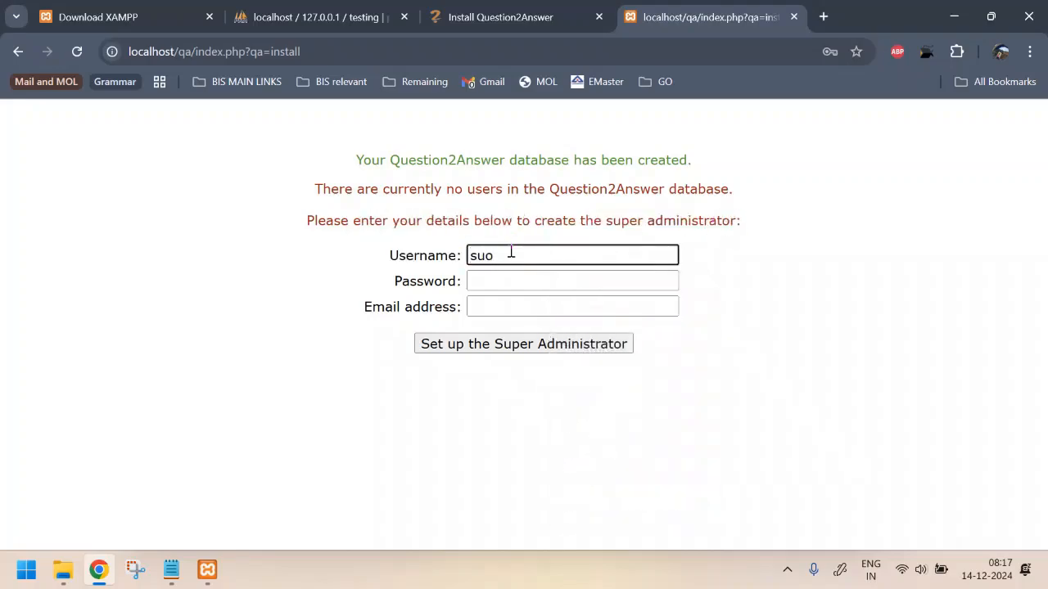
key(BackSpace)
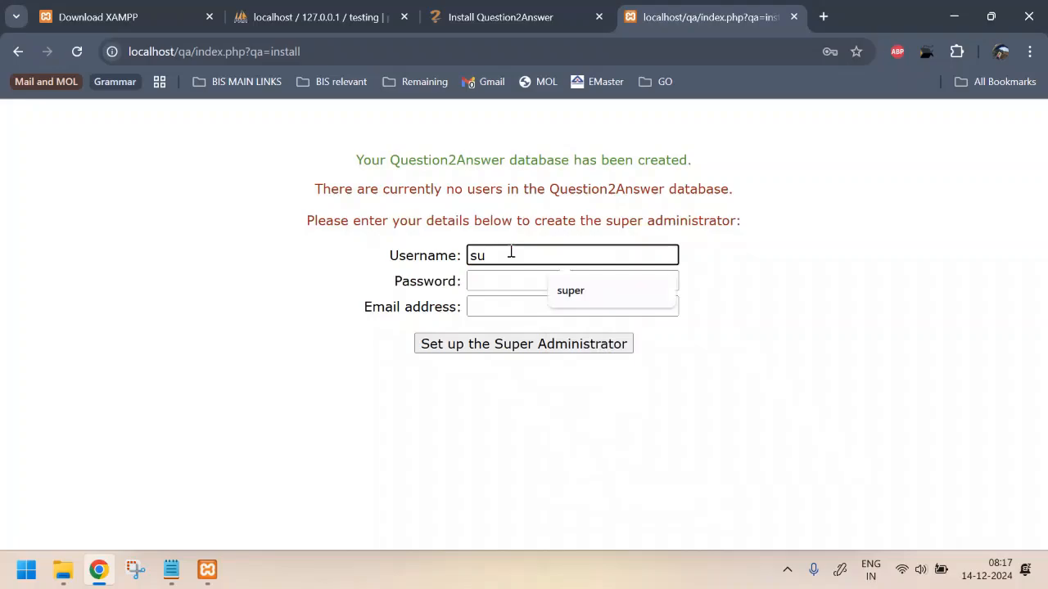
click(579, 293)
click(542, 280)
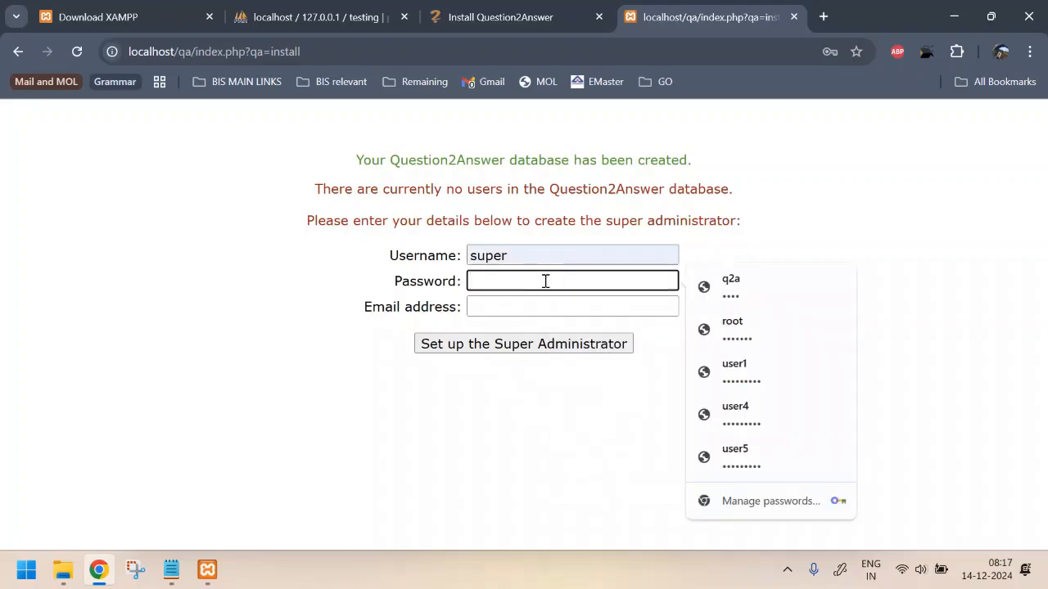
text(super)
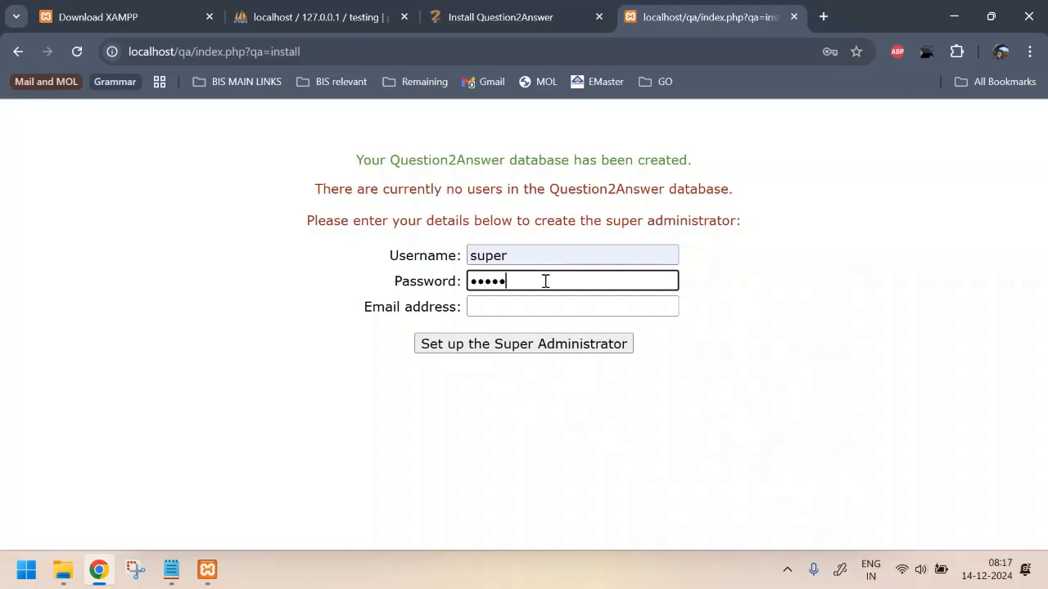
text(••••)
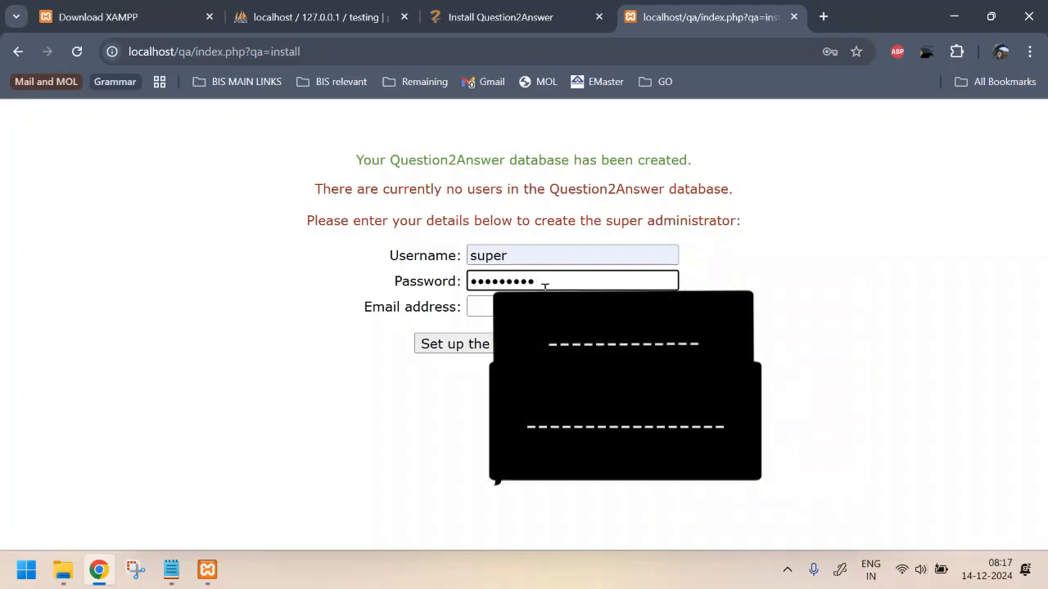
click(478, 306)
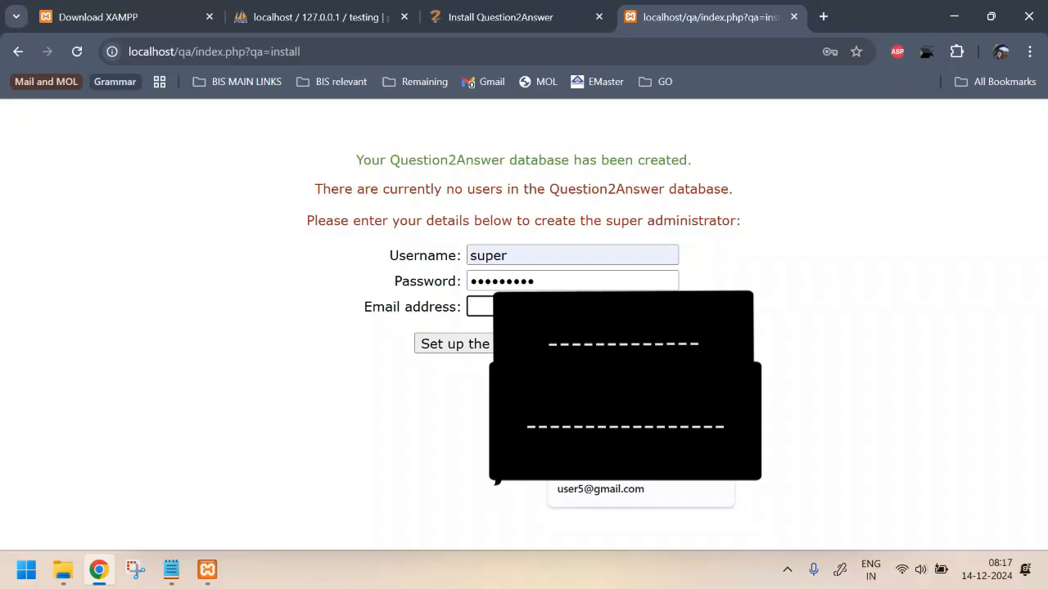
text(cse)
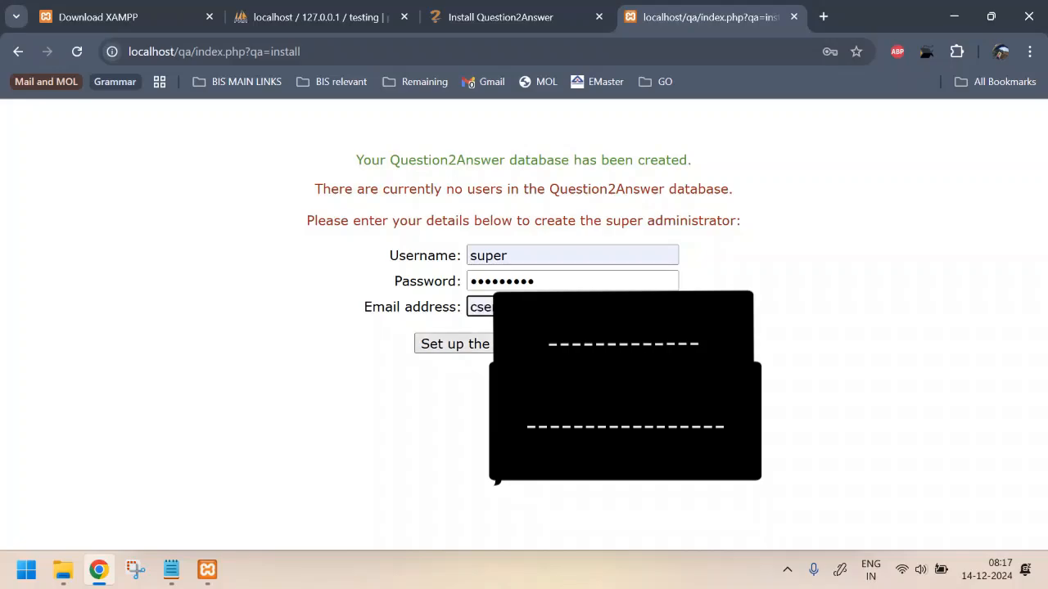
click(565, 343)
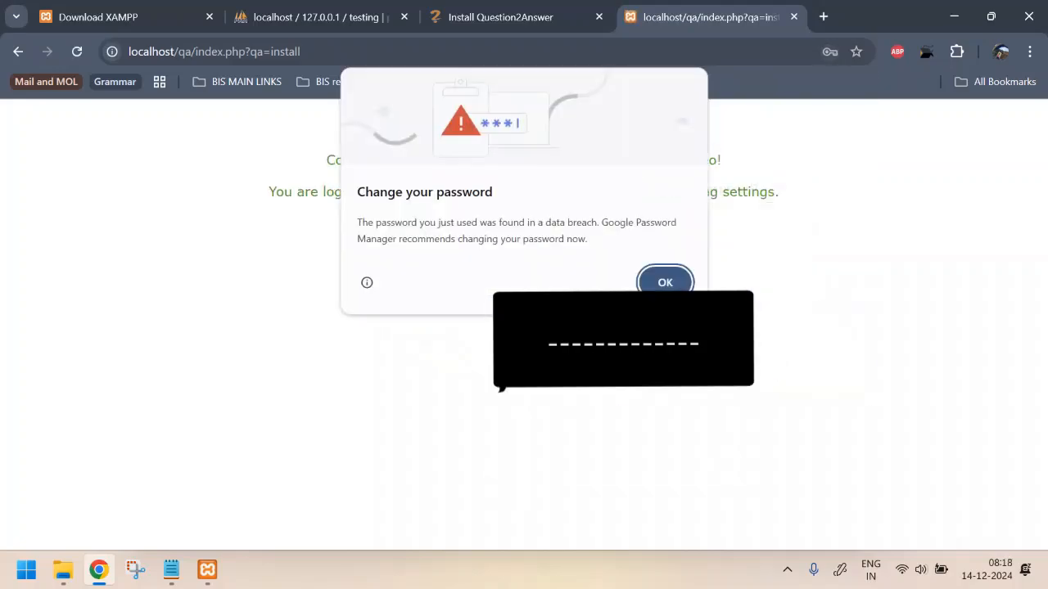
Dismiss Chrome's password-breach warning and save the super account's password in the browser
click(670, 282)
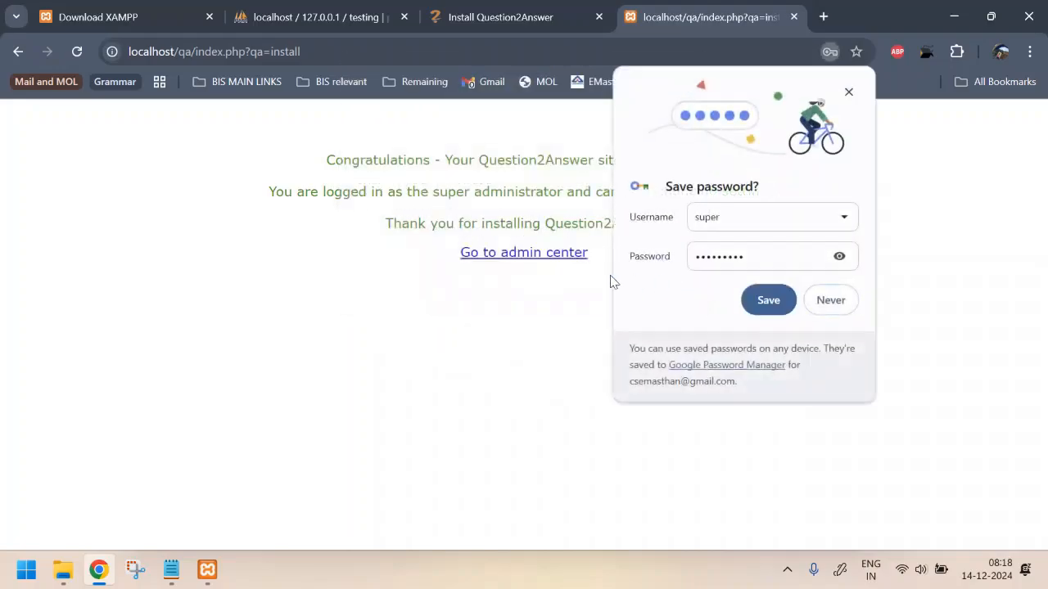
click(839, 256)
click(839, 256)
click(767, 300)
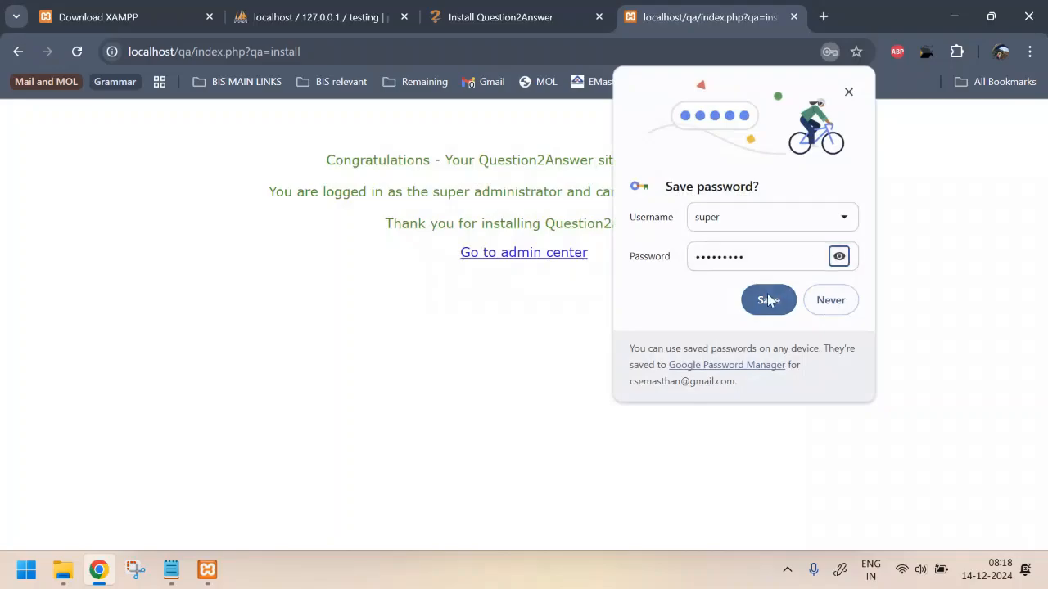
click(840, 257)
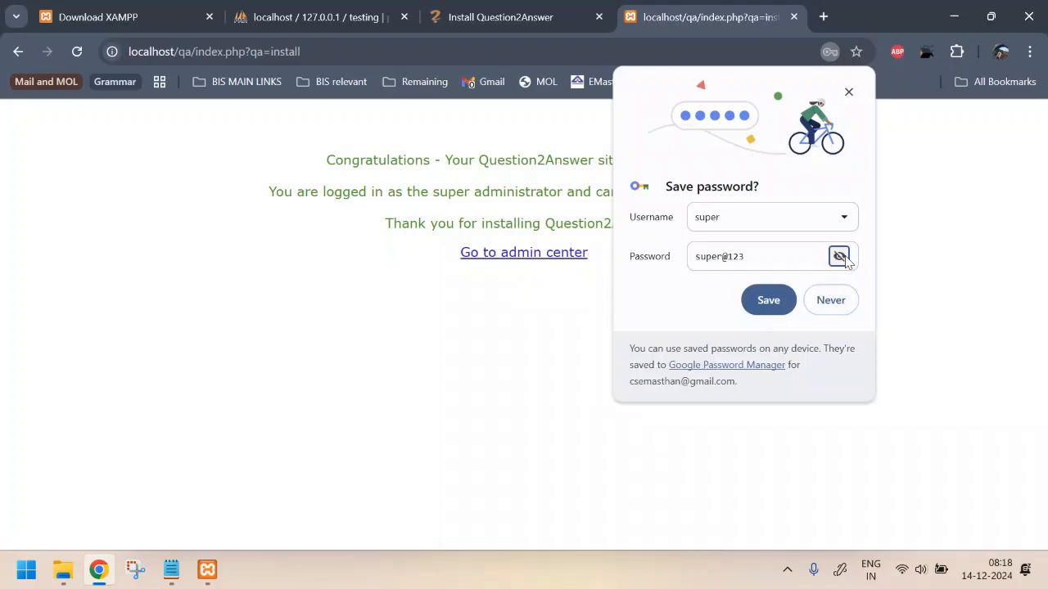
click(776, 301)
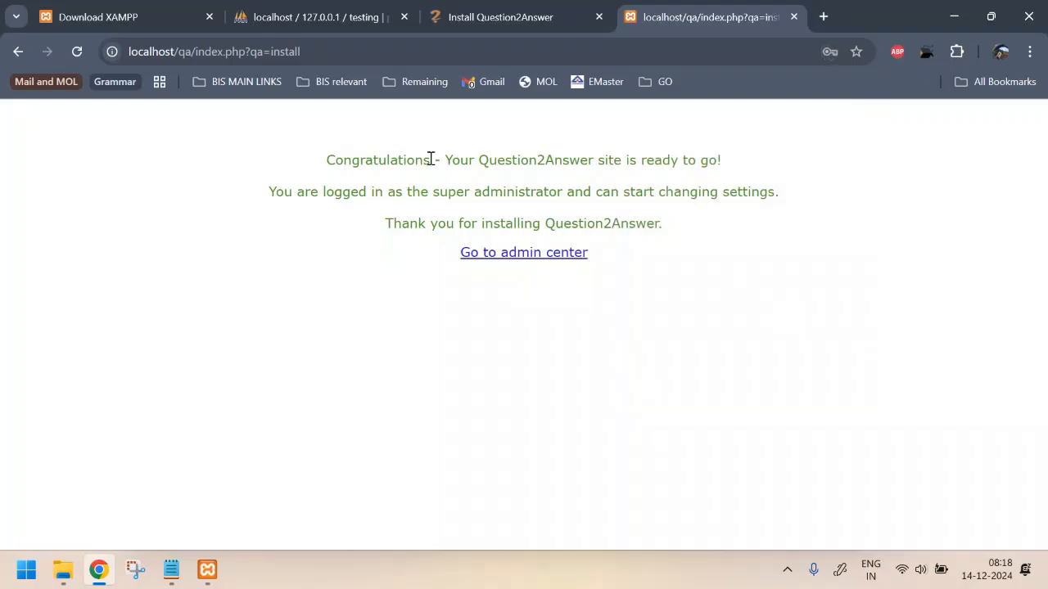
drag(328, 161, 696, 180)
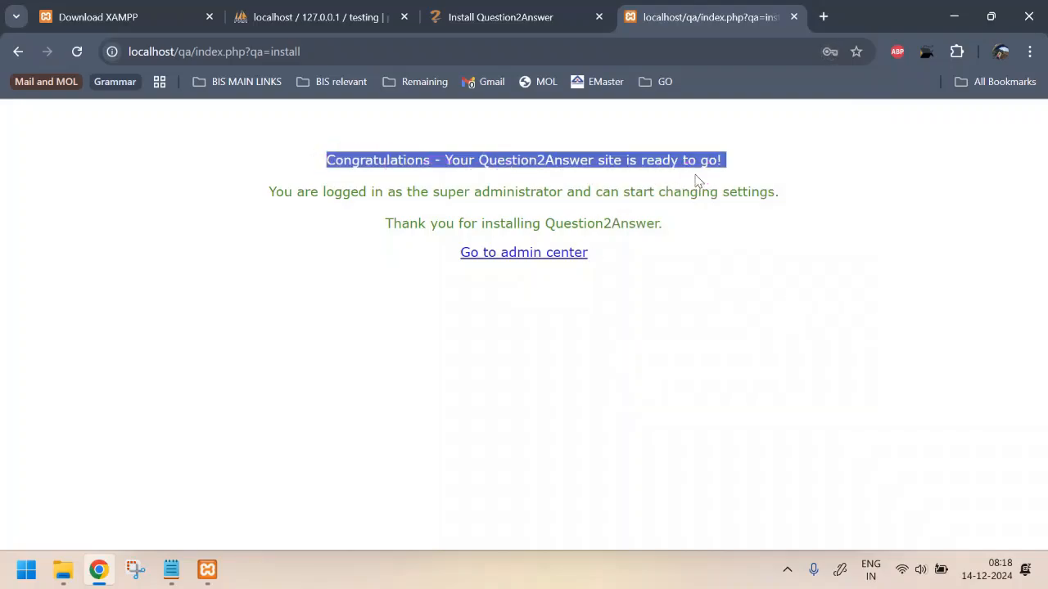
Open the admin center and look through the General settings page
click(521, 254)
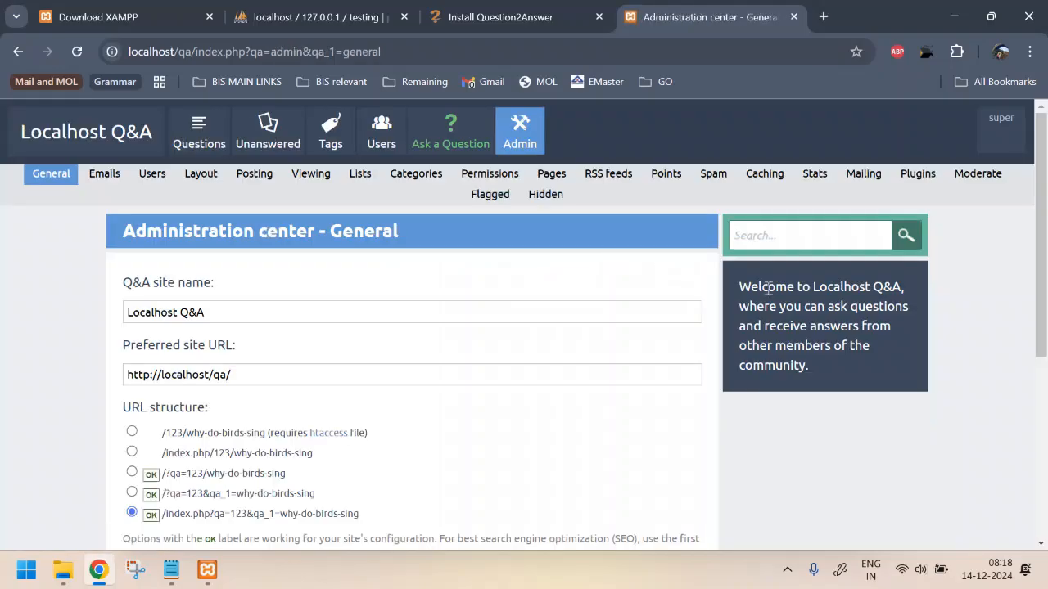
scroll(409, 262, down, 4)
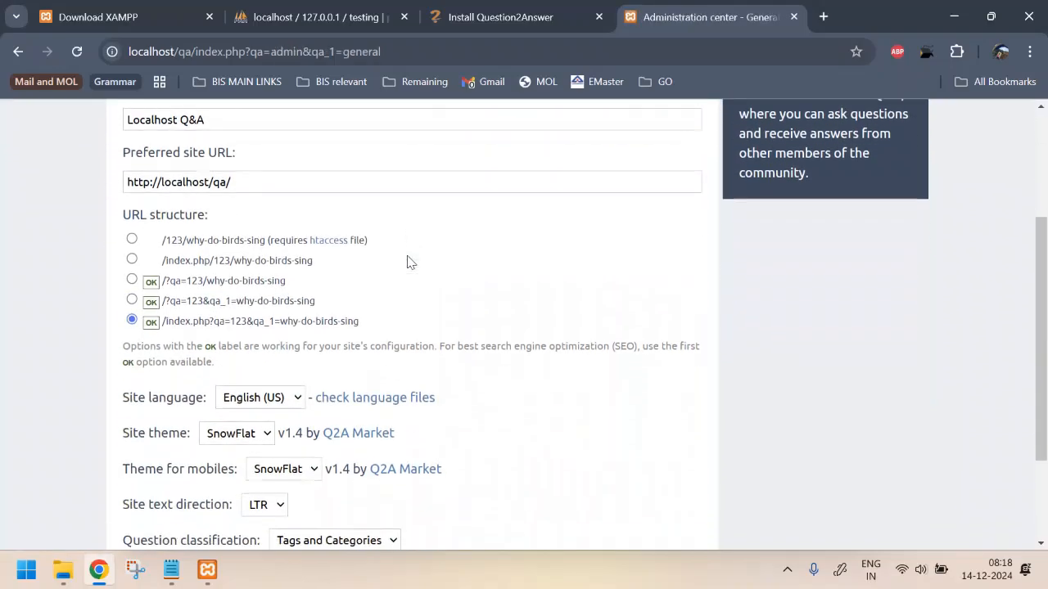
scroll(409, 261, up, 4)
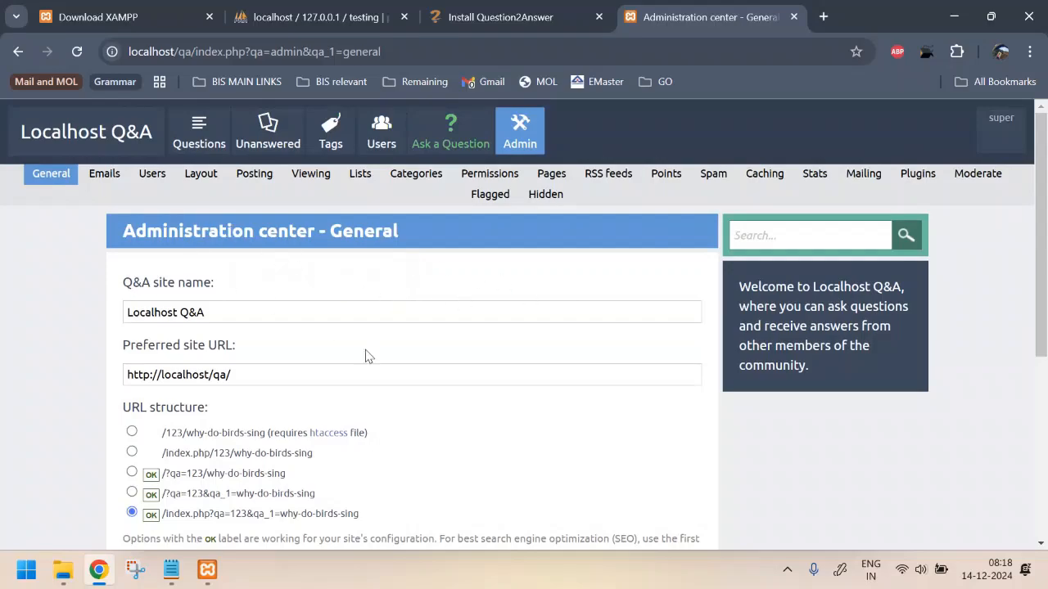
scroll(390, 375, down, 4)
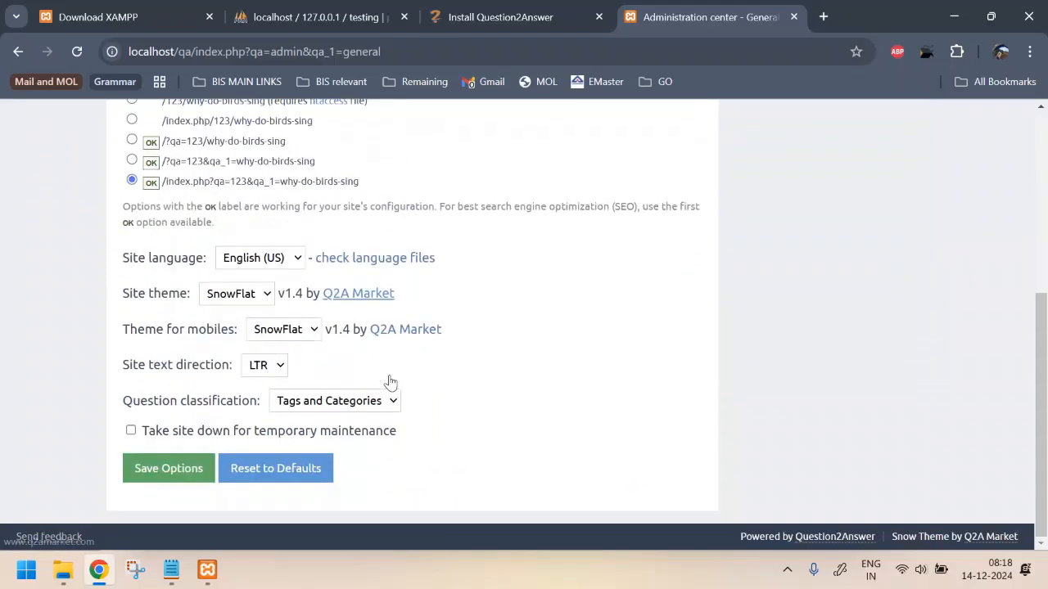
scroll(390, 376, up, 2)
scroll(391, 382, up, 2)
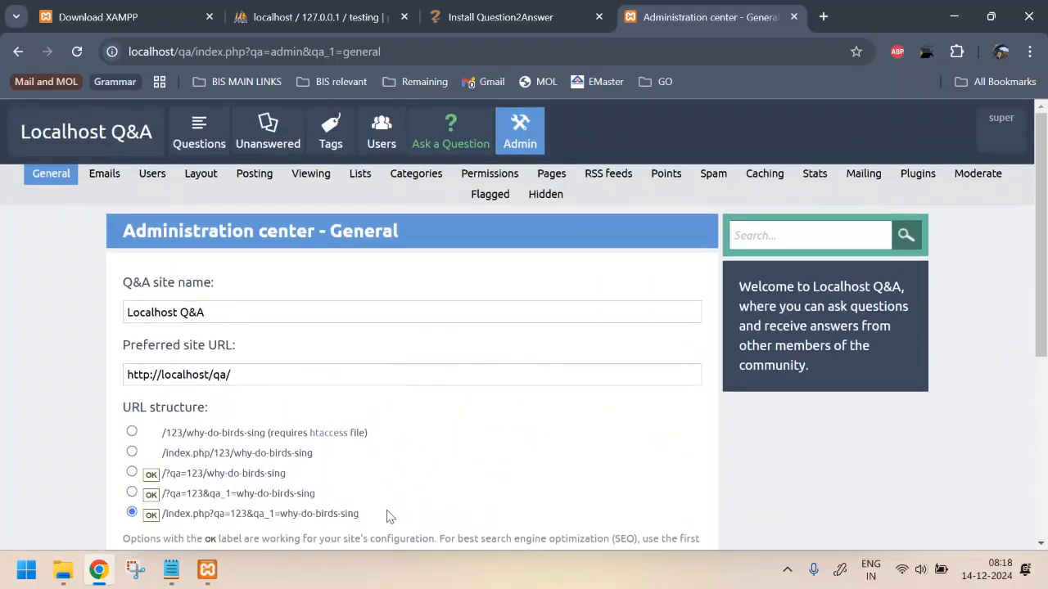
key(ctrl+shift+n)
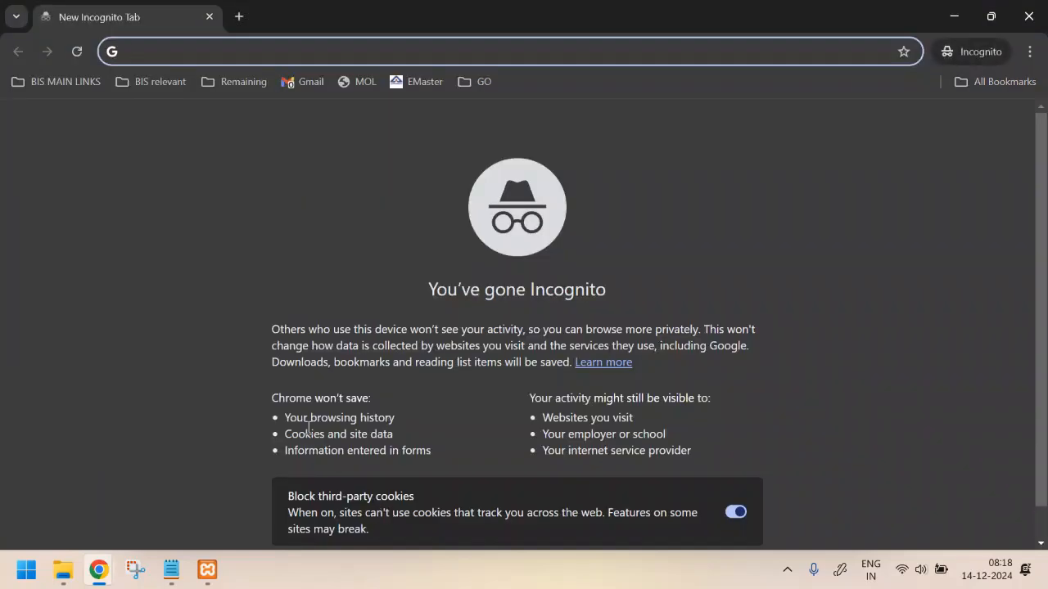
Load localhost/qa/ as a signed-out visitor and go to Register from the Login menu
text(lo)
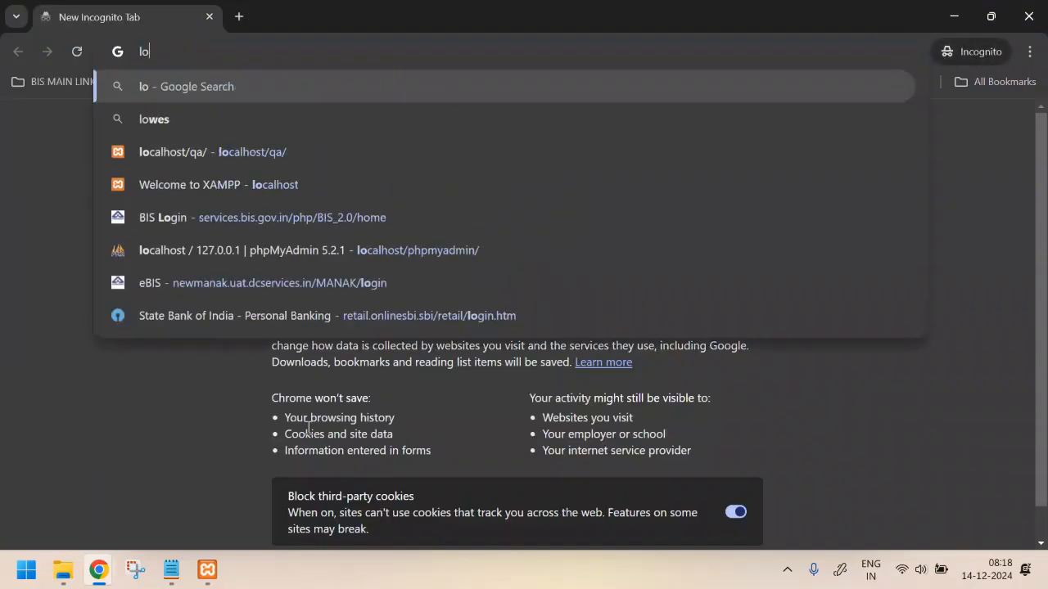
text(calhos)
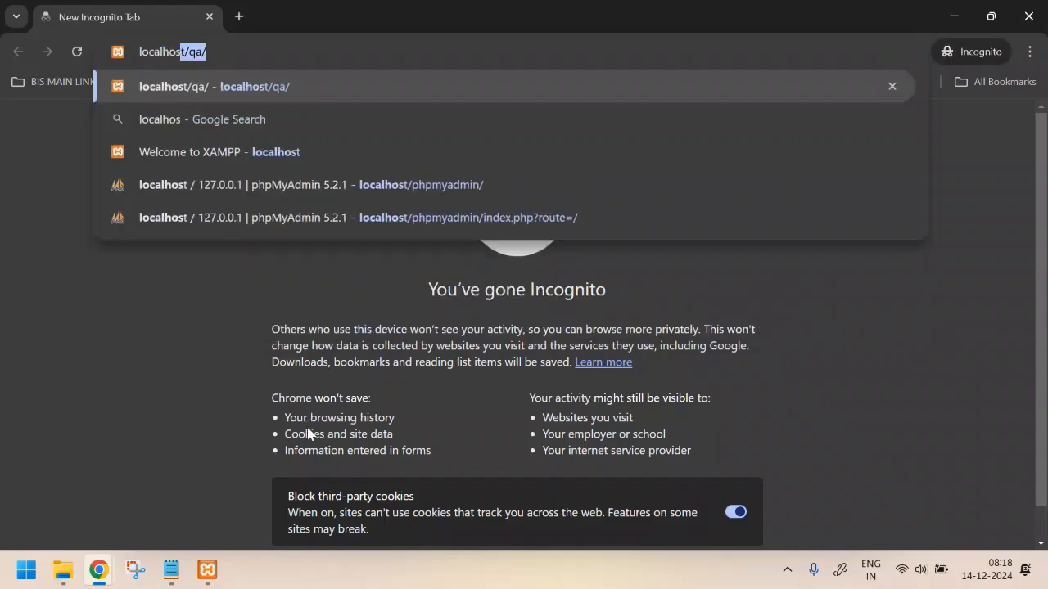
key(Return)
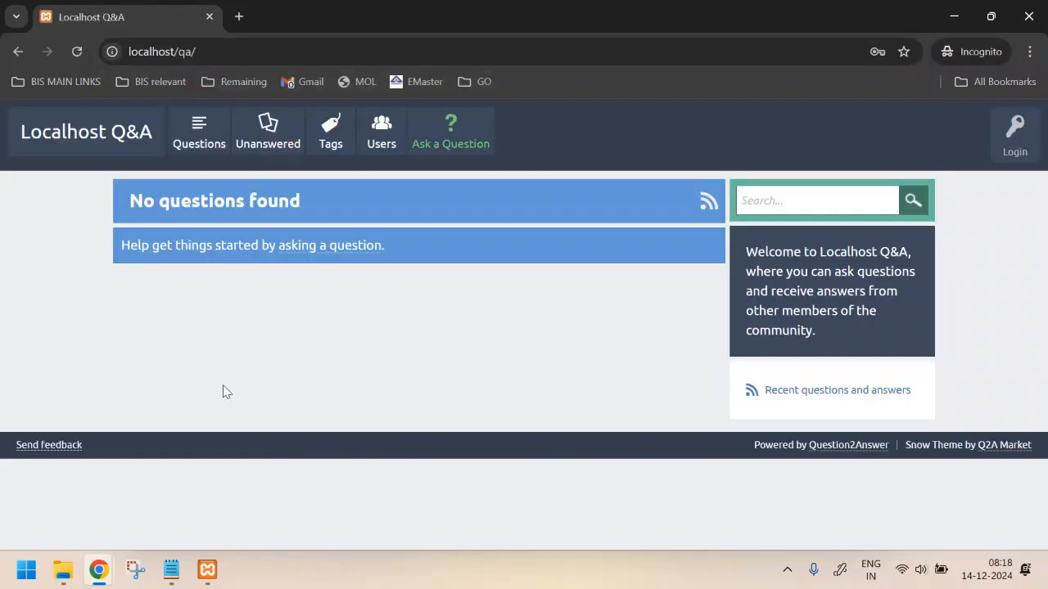
click(1014, 136)
click(915, 177)
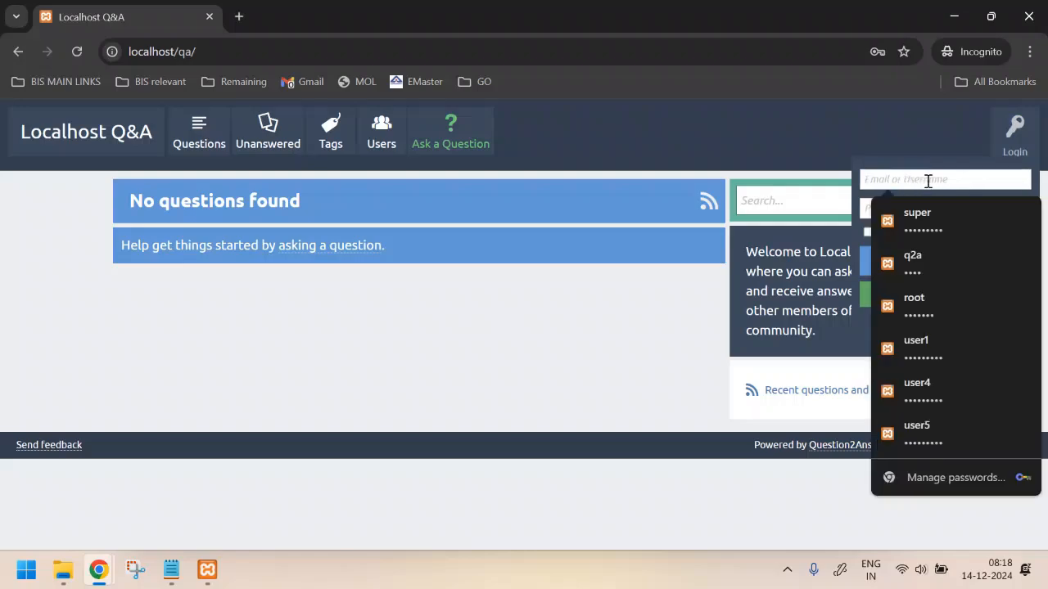
click(835, 136)
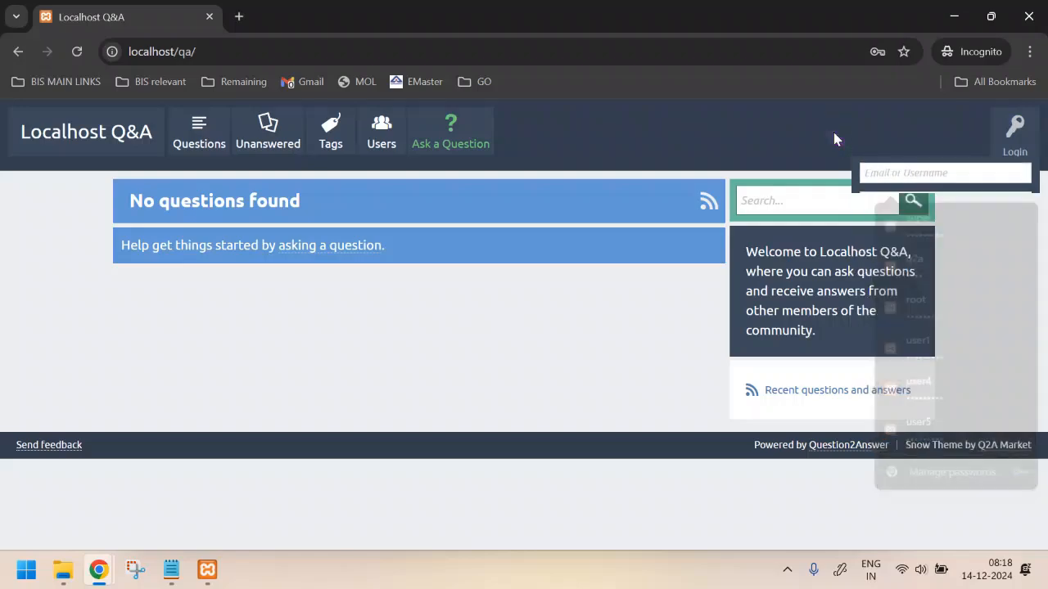
click(1013, 147)
click(937, 292)
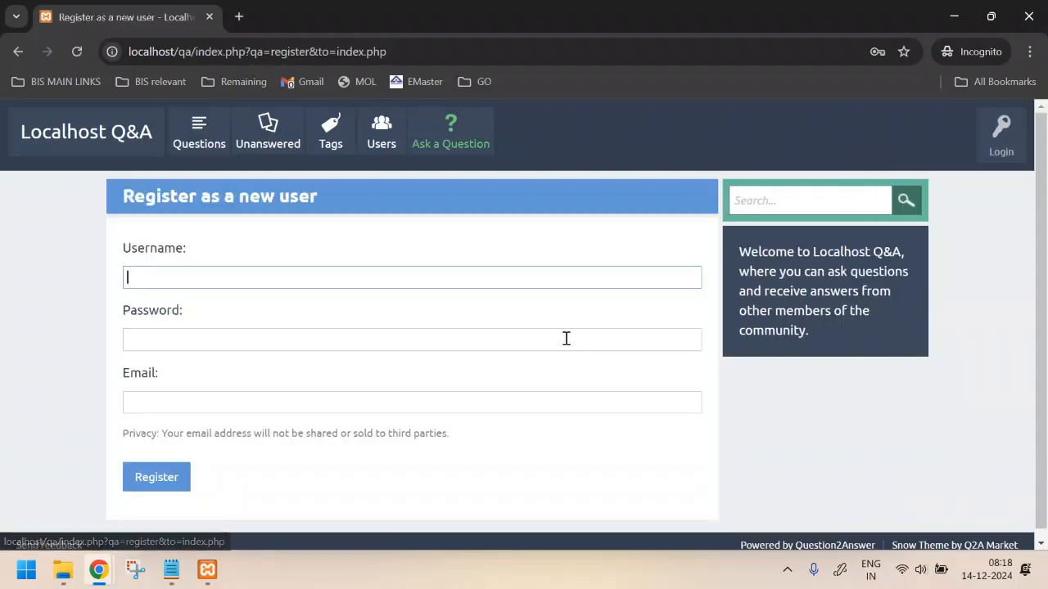
Register the new user 'test1' with a password and an email address
click(256, 274)
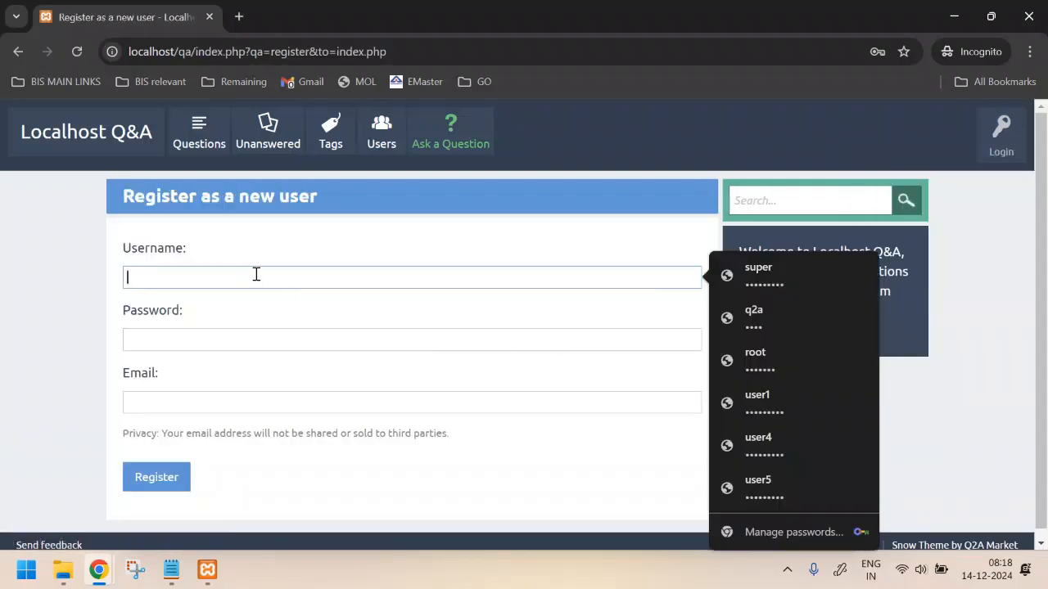
text(te)
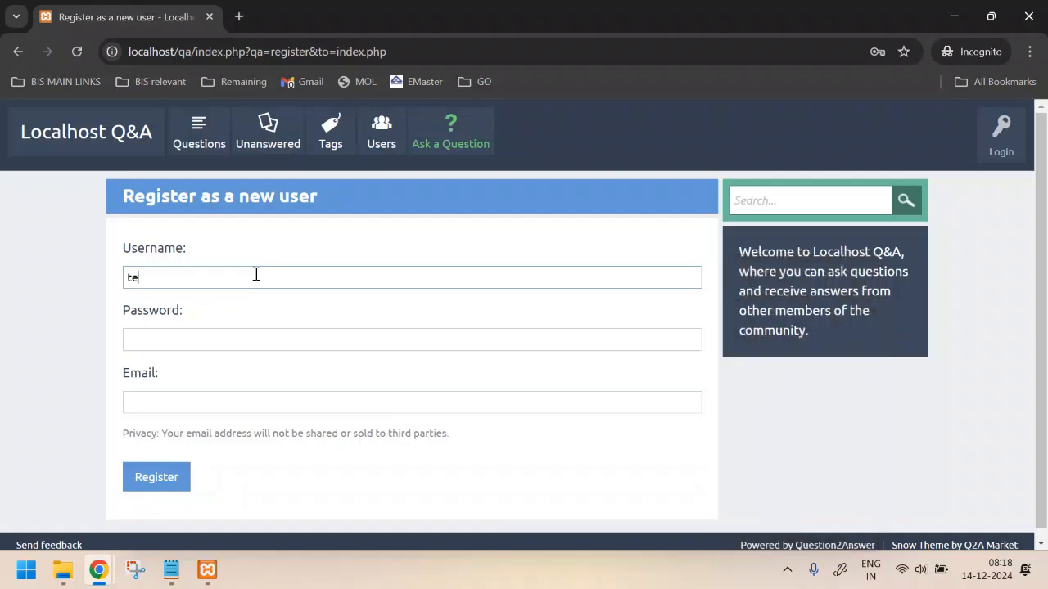
text(st1)
key(Tab)
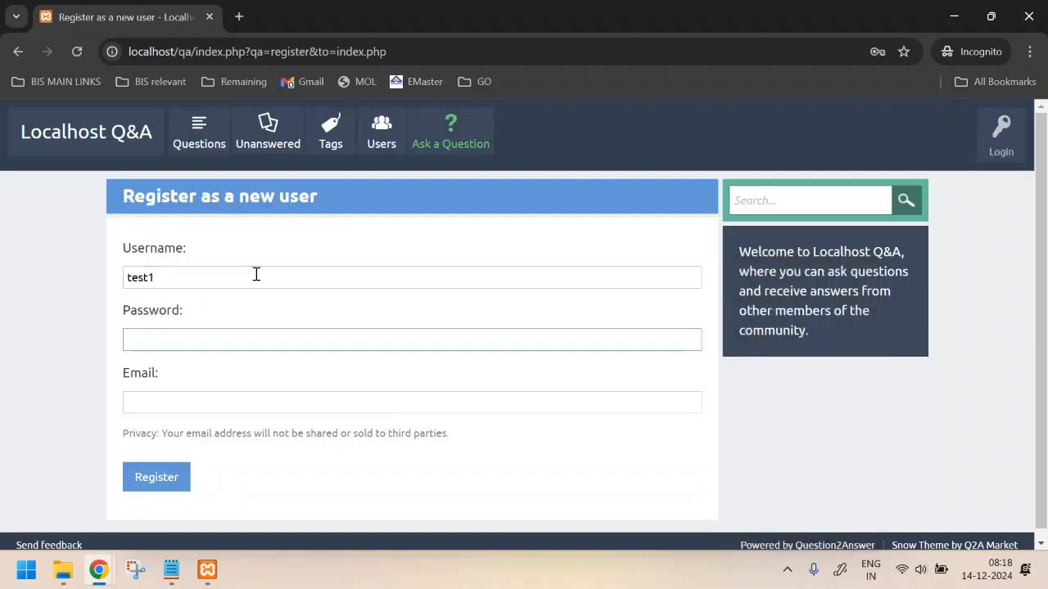
text(••)
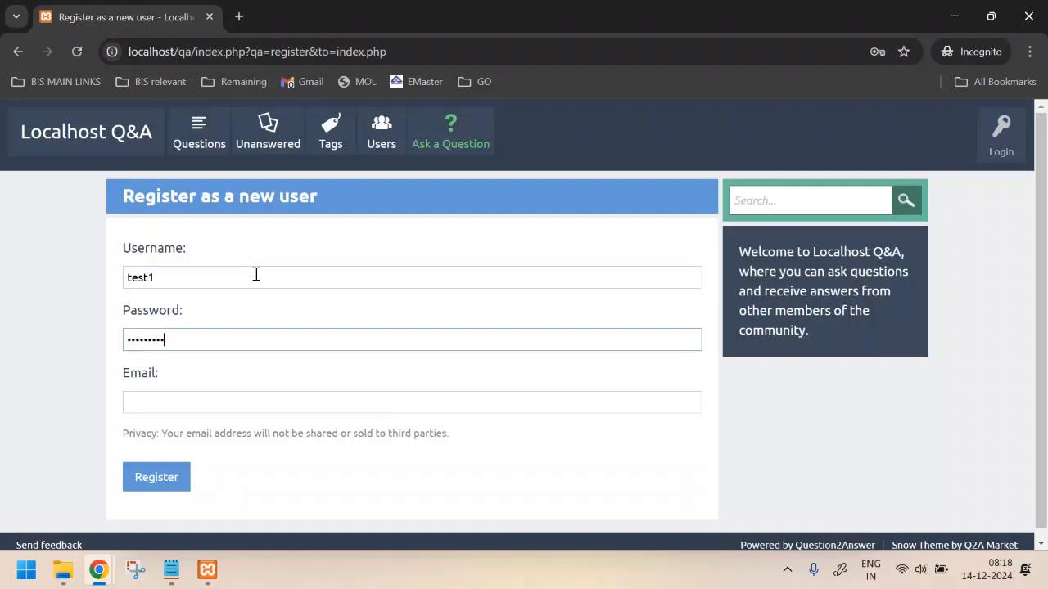
key(Tab)
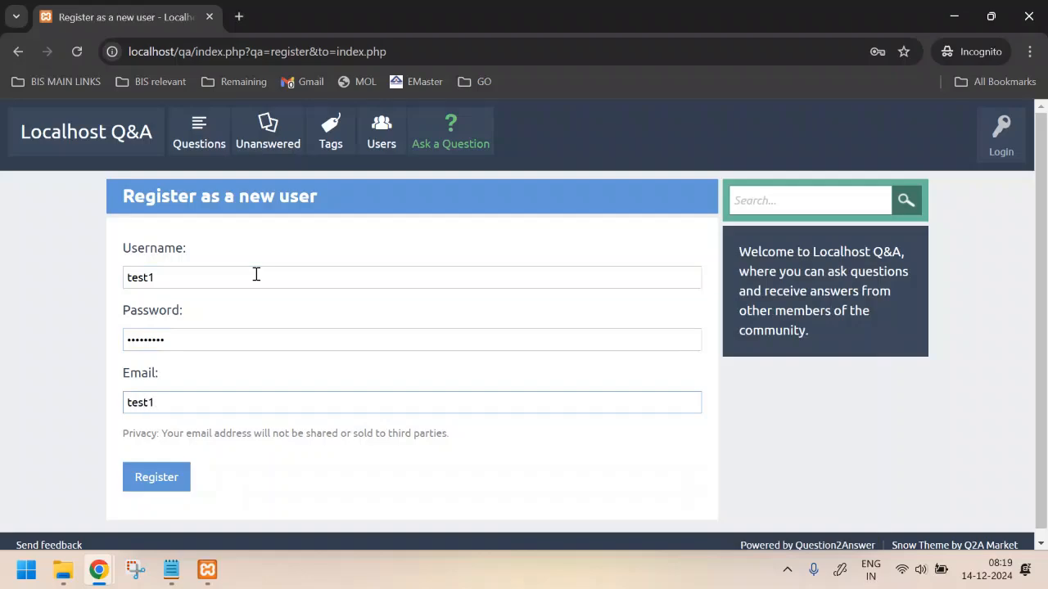
click(160, 481)
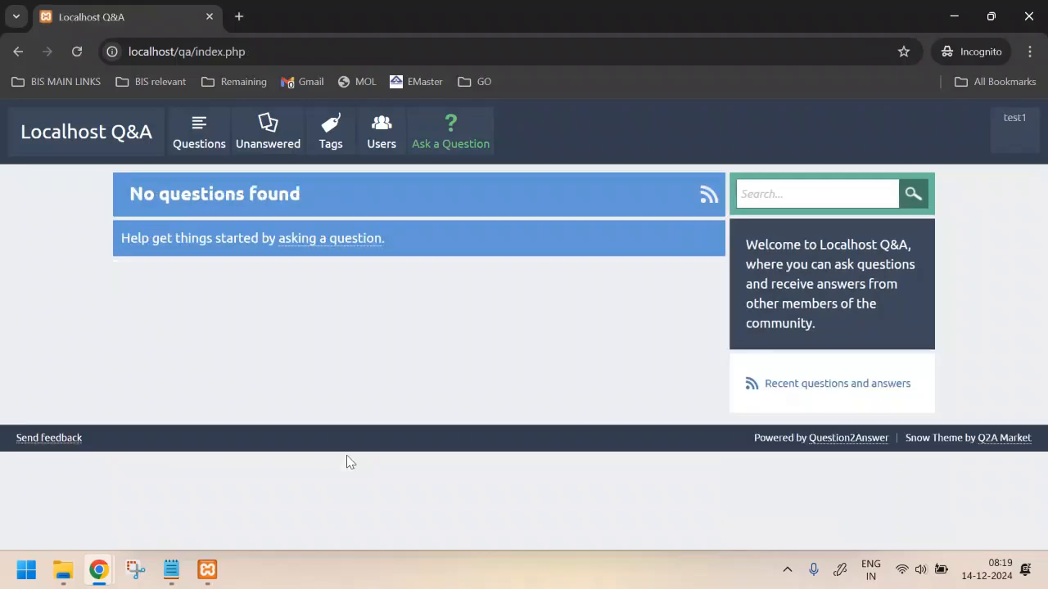
Open test1's profile in edit mode and check the Username and Email fields
click(1006, 145)
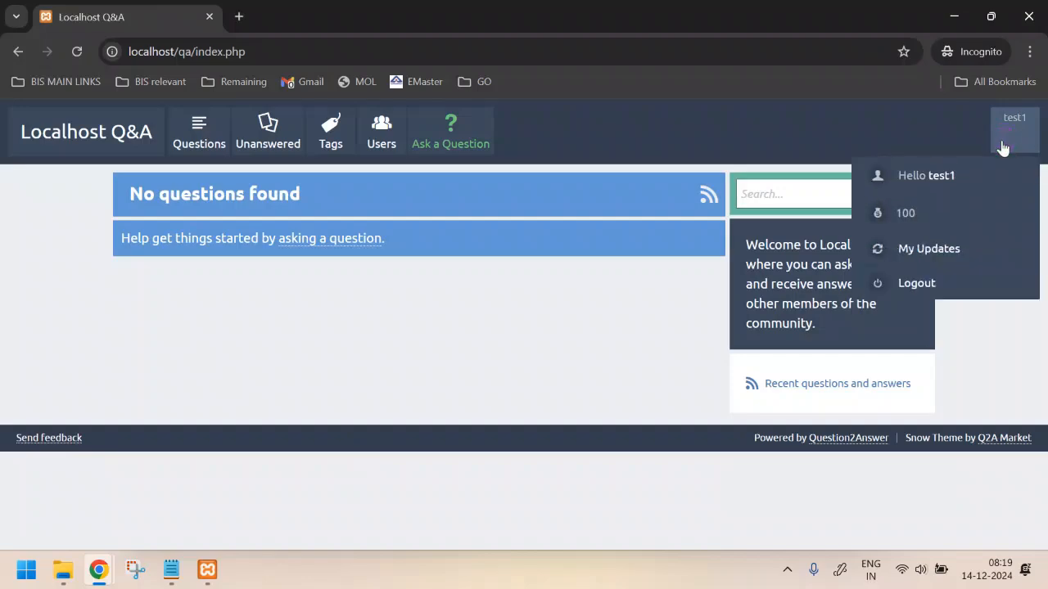
click(942, 174)
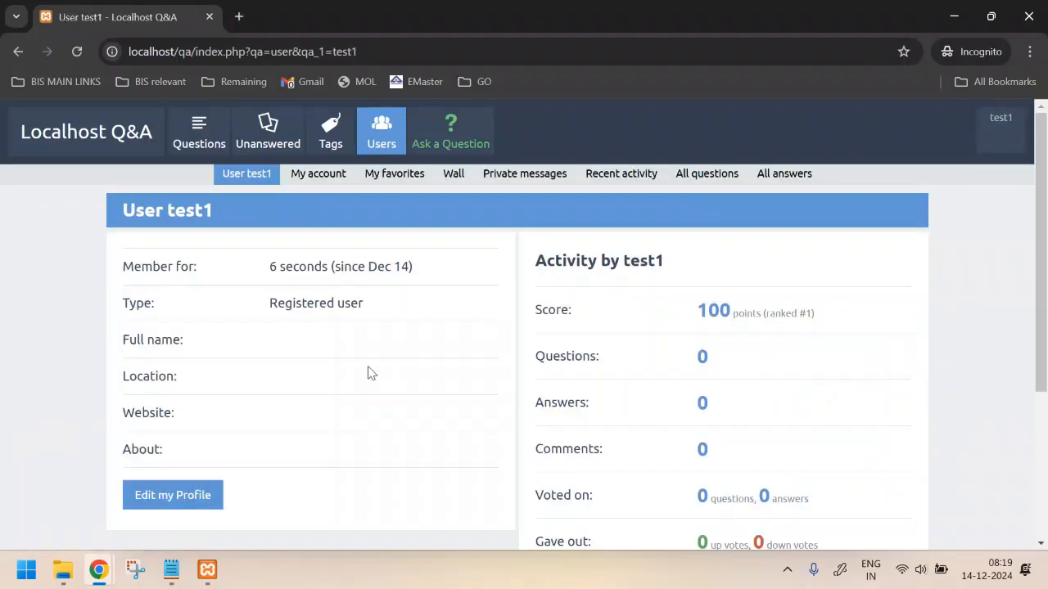
click(148, 498)
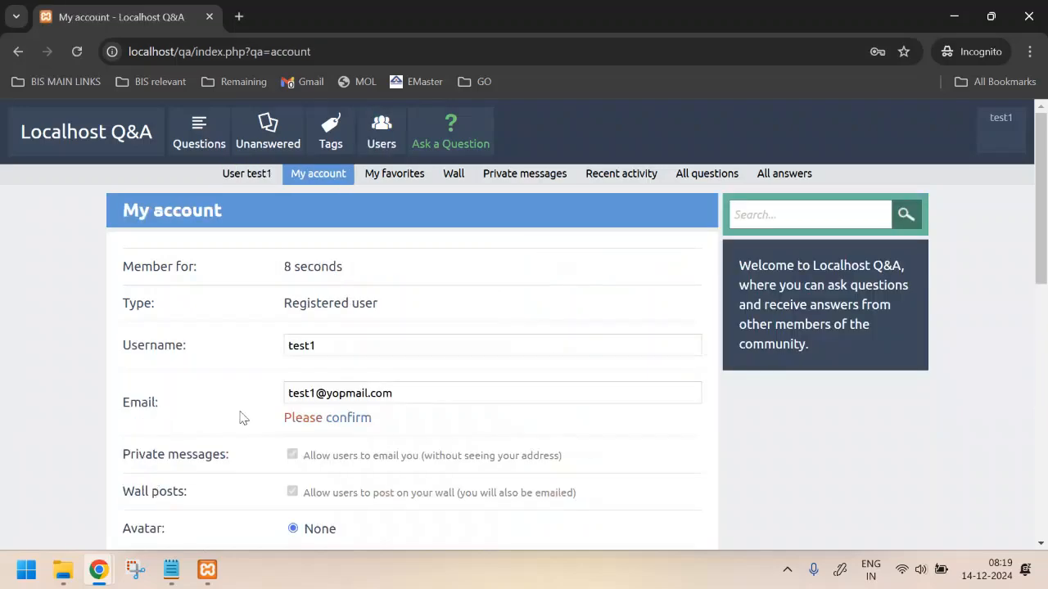
click(380, 345)
click(418, 385)
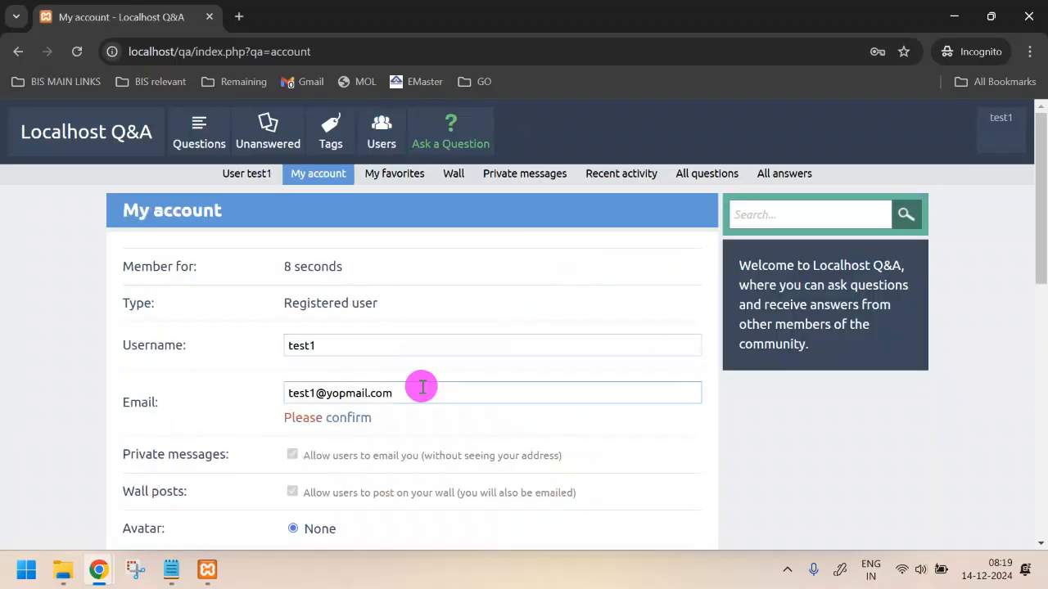
scroll(422, 388, down, 8)
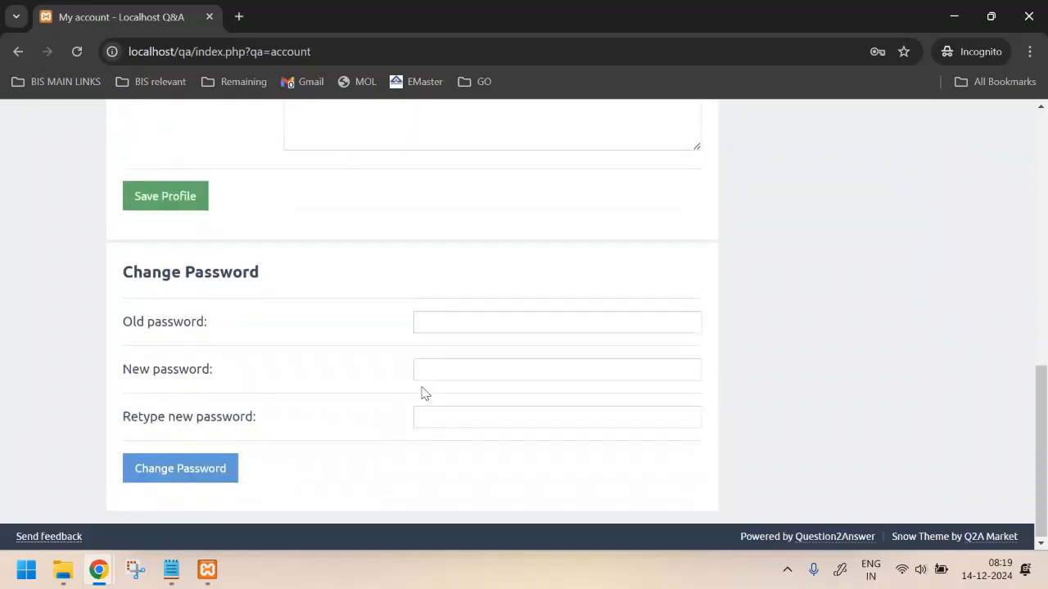
scroll(422, 388, up, 8)
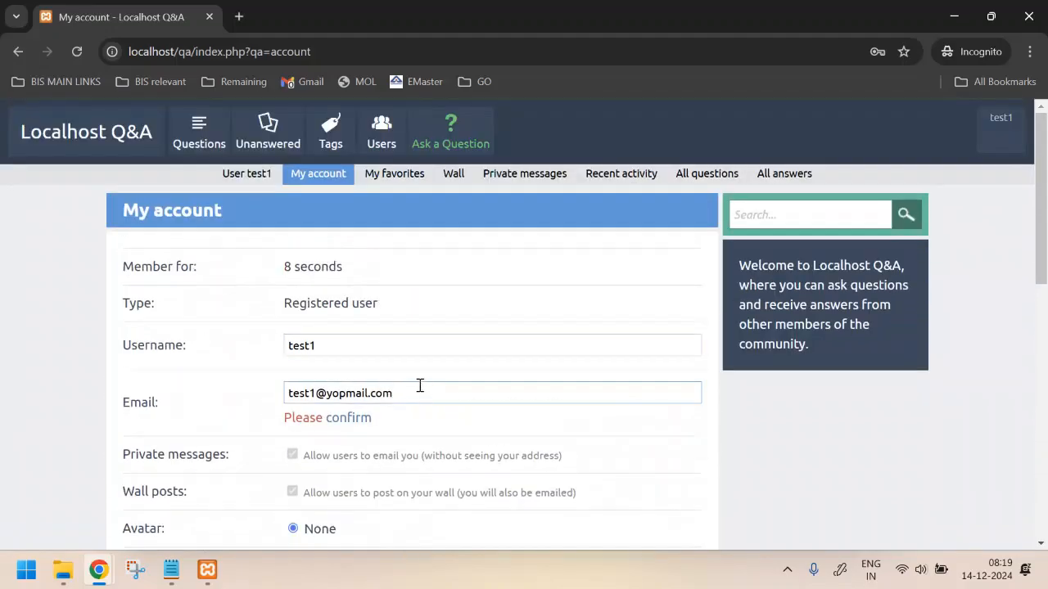
Ask 'This is my first question', detailed 'I want to know what this site contains', tagged 'tag'
click(461, 134)
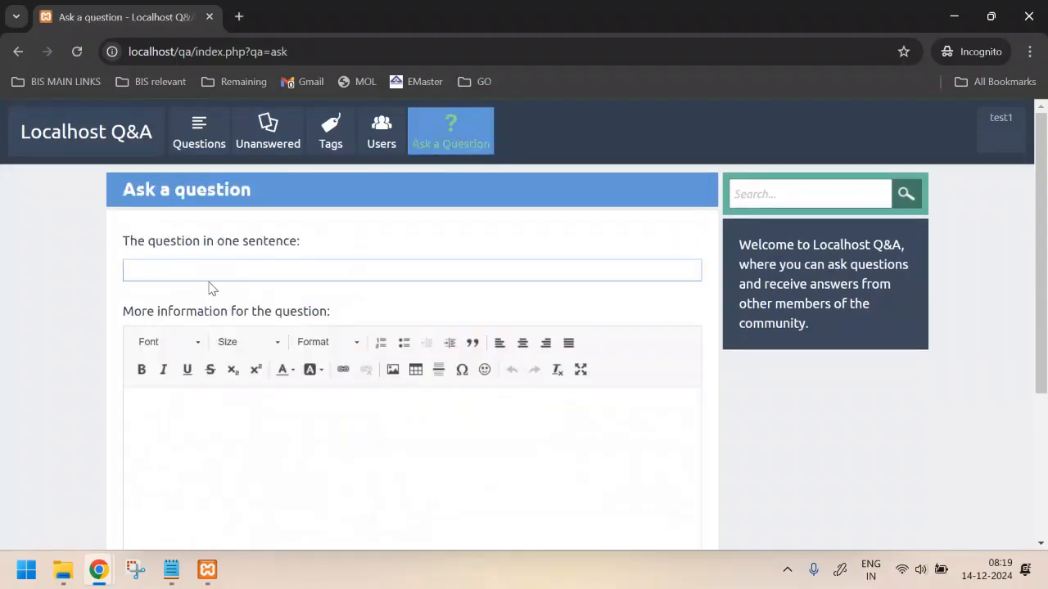
text(This is my first question)
click(209, 436)
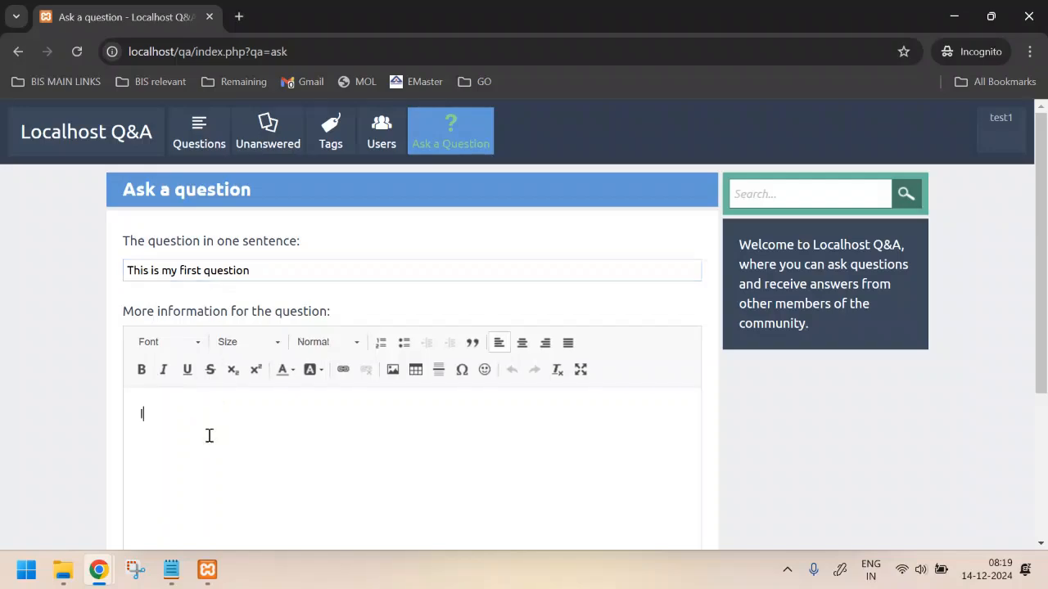
text(I want to know what this site contains)
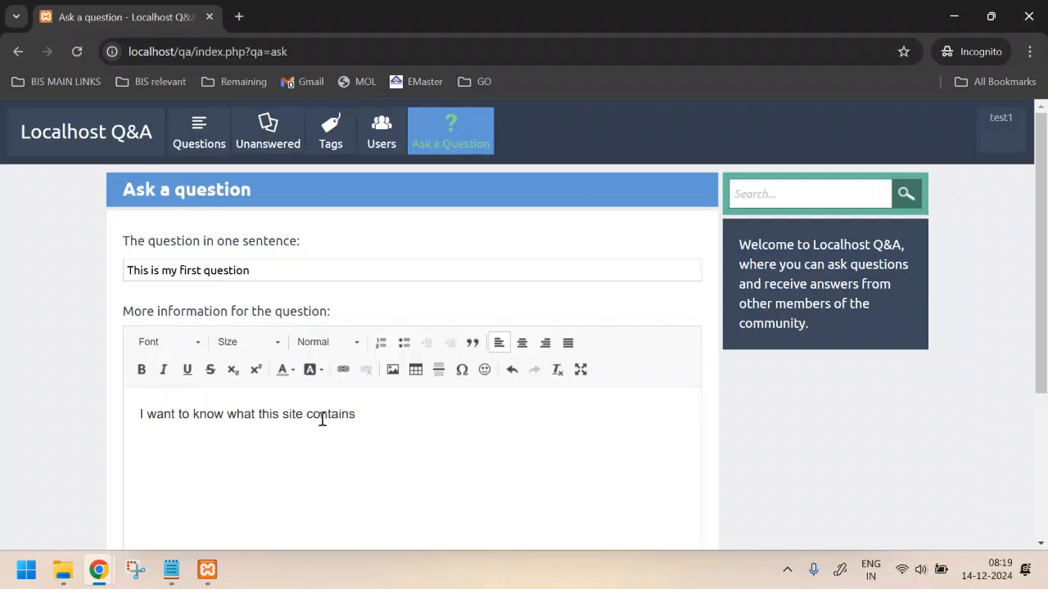
scroll(321, 419, down, 3)
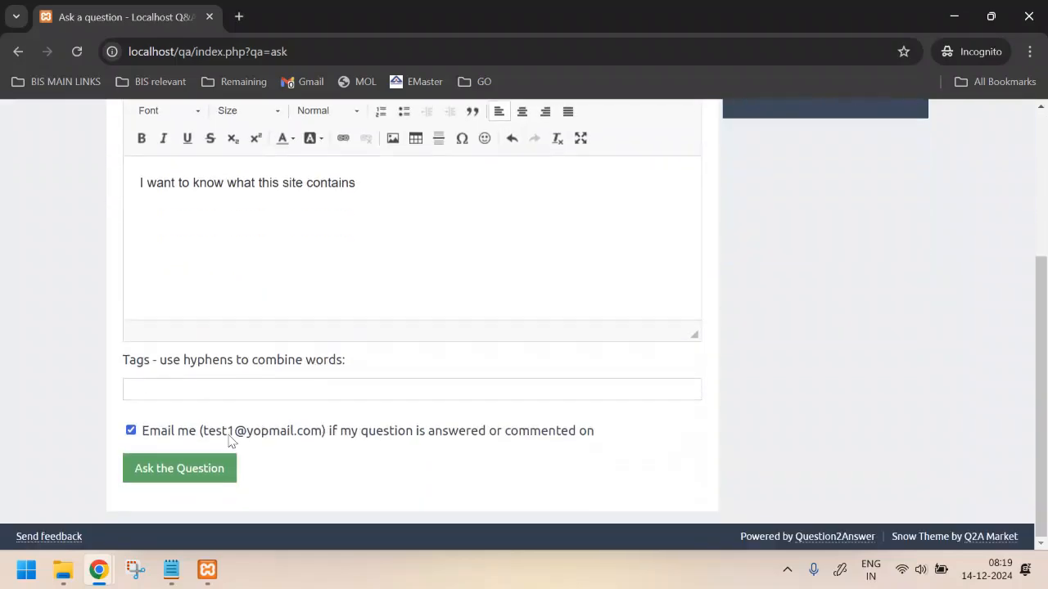
click(159, 395)
text(as)
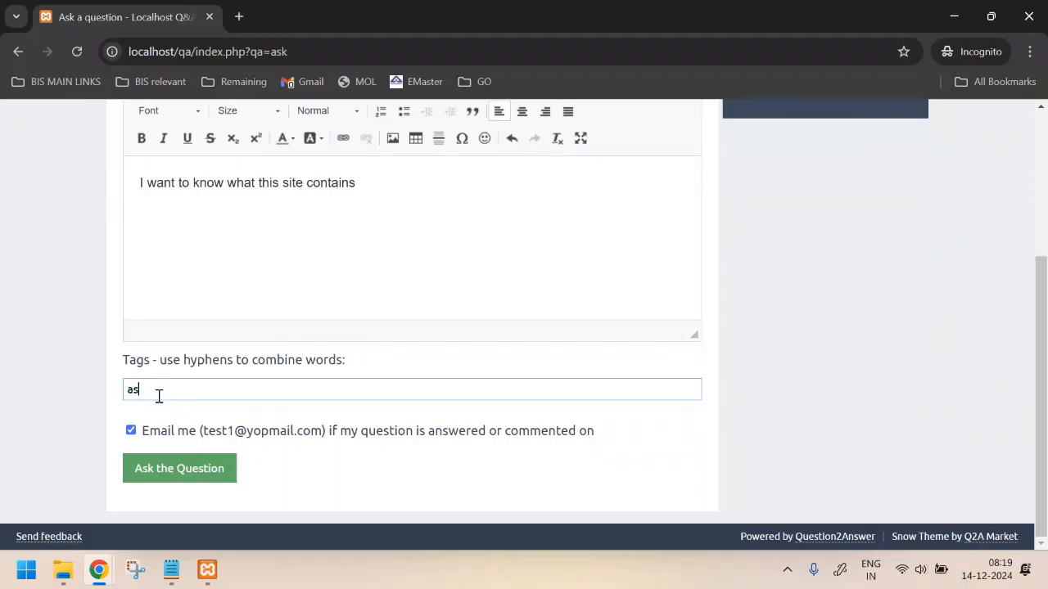
text(d)
key(BackSpace)
key(BackSpace)
key(BackSpace)
text(tag)
click(195, 475)
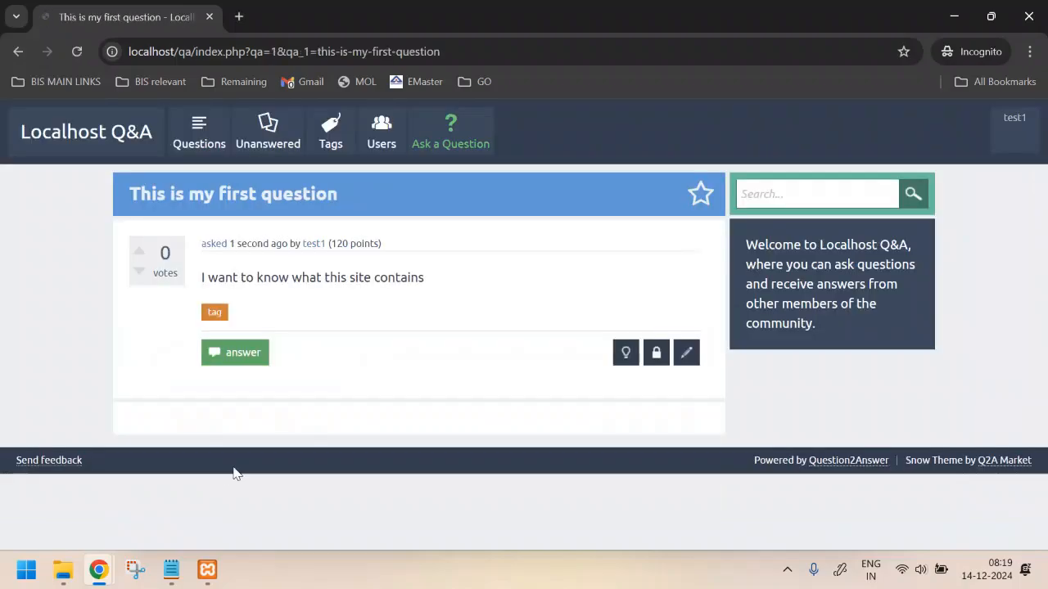
Open the new question from the Questions list and start an answer, then cancel it
click(205, 139)
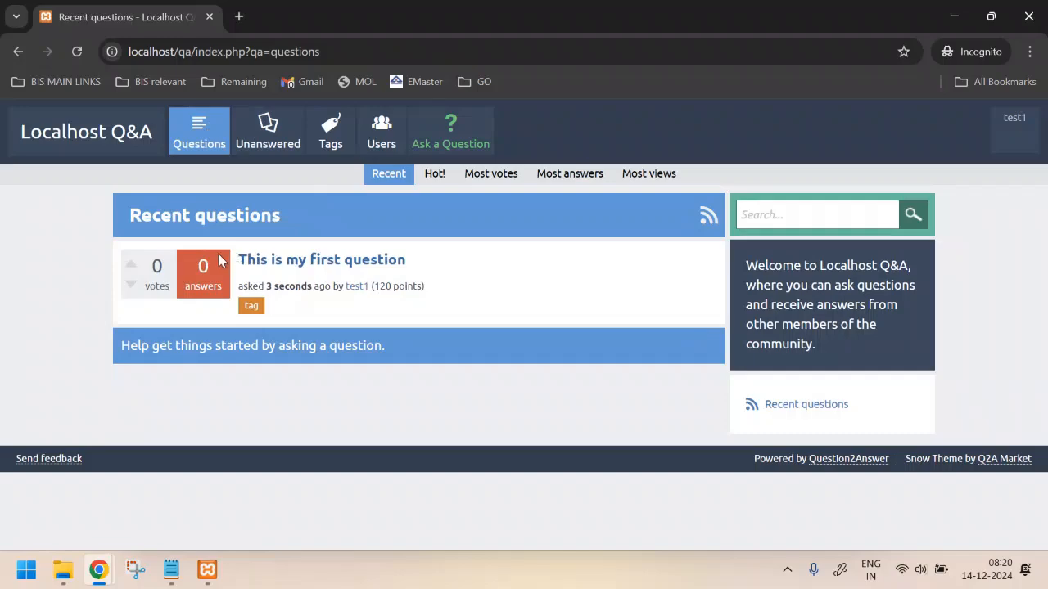
click(335, 259)
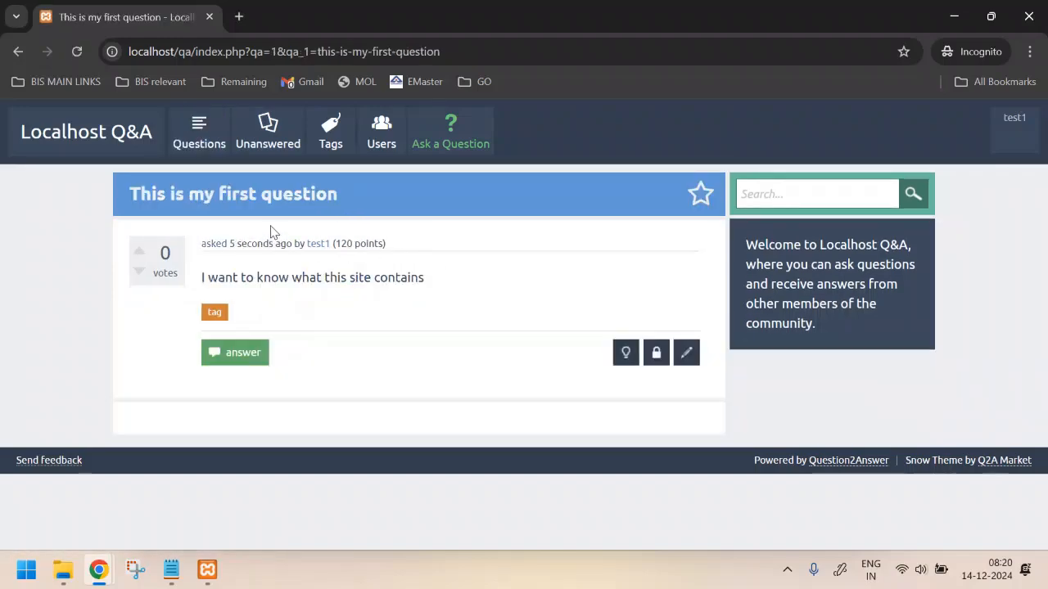
click(230, 353)
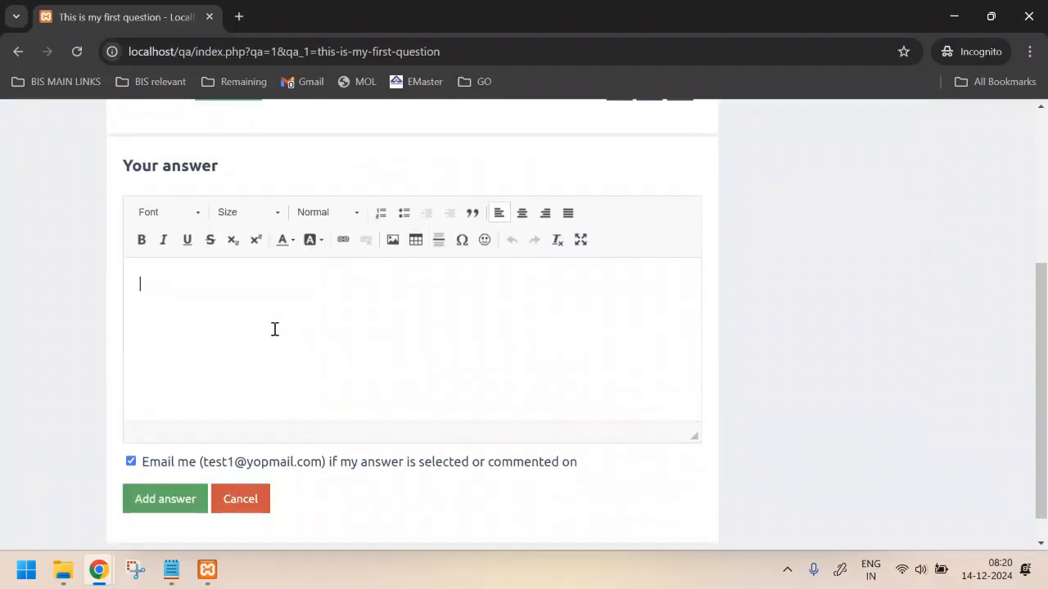
click(240, 498)
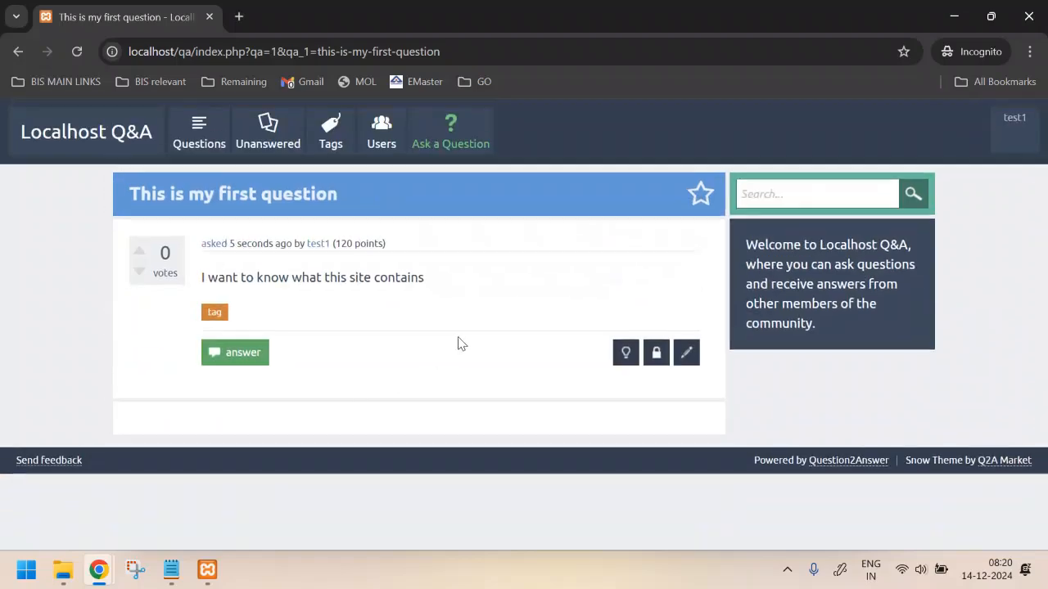
key(alt+Tab)
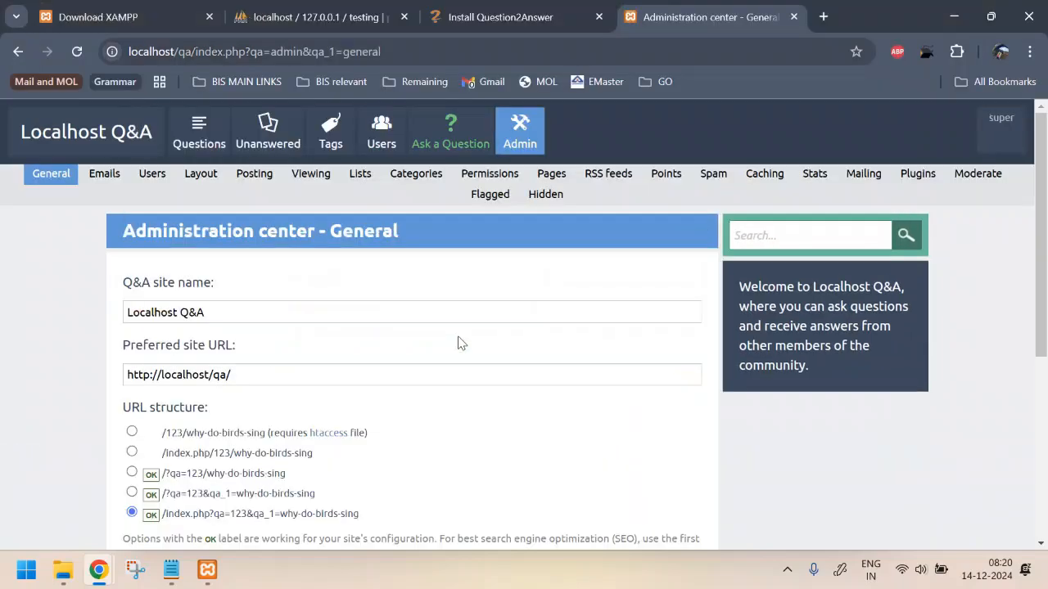
scroll(456, 283, down, 3)
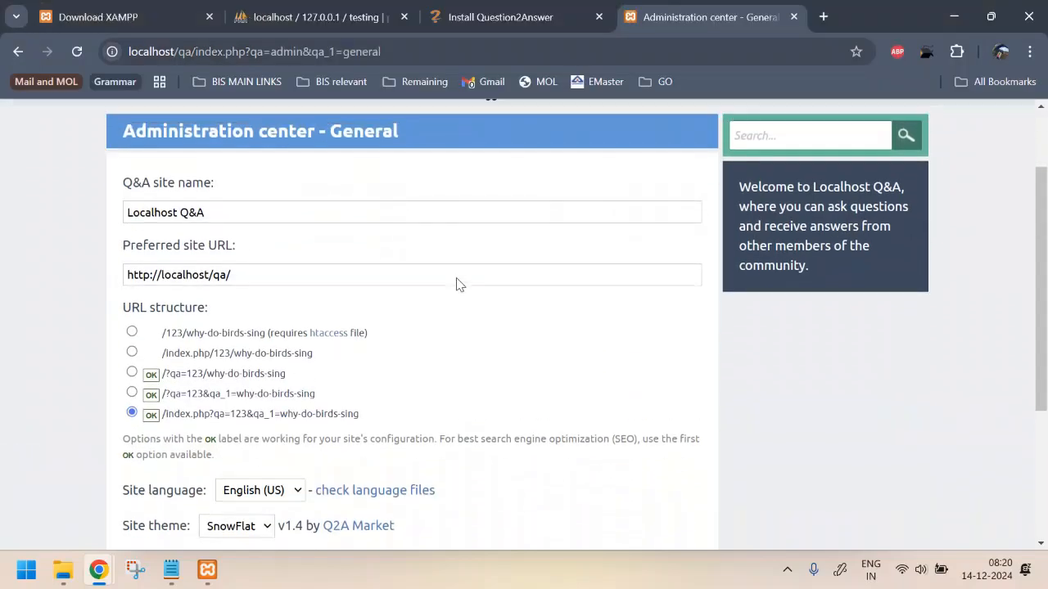
scroll(456, 283, up, 1)
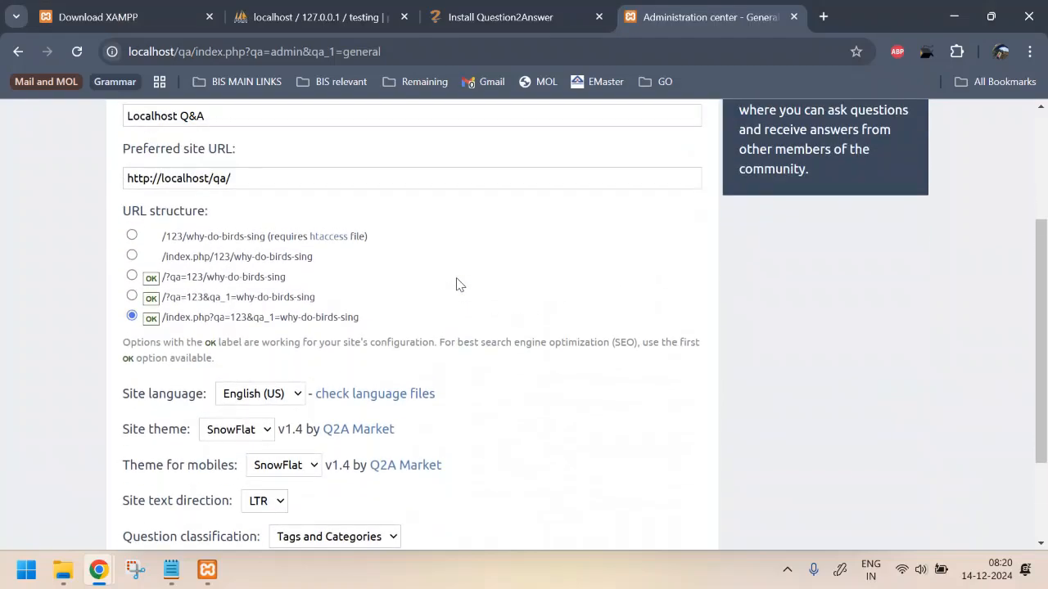
key(alt+Tab)
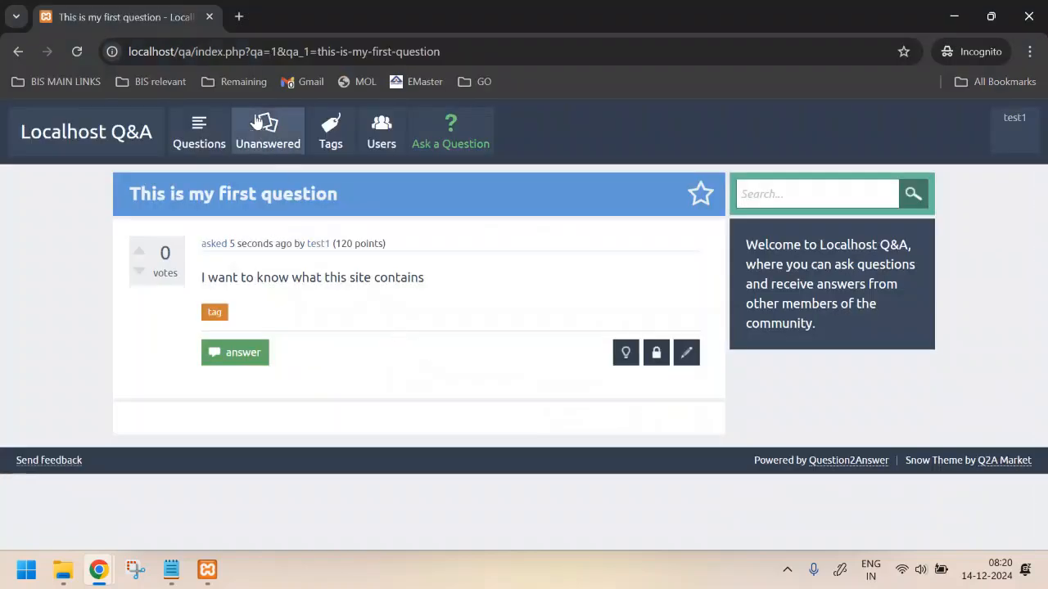
drag(190, 52, 305, 56)
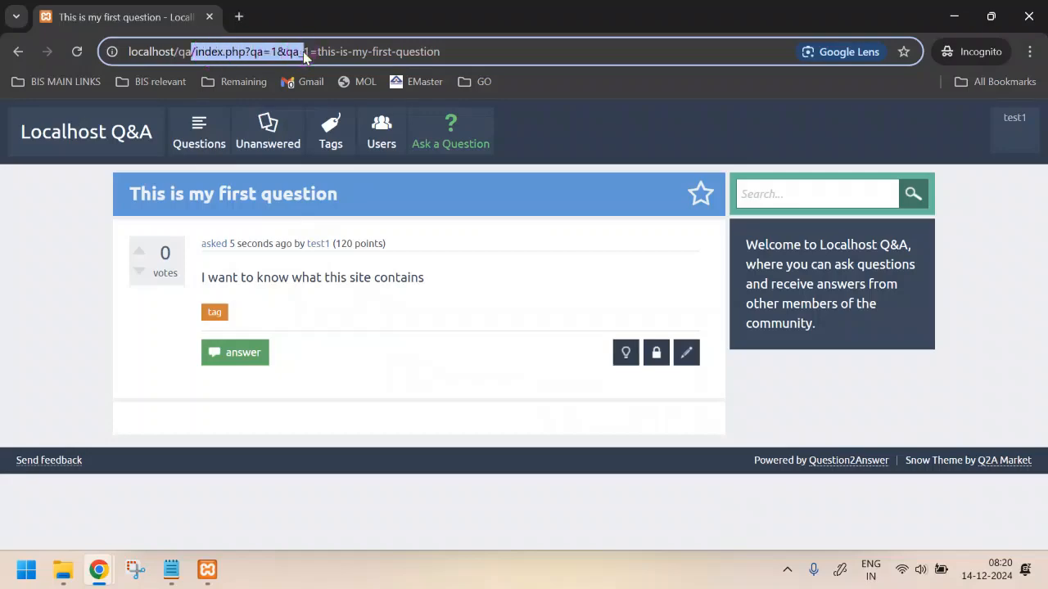
key(alt+Tab)
scroll(399, 276, down, 2)
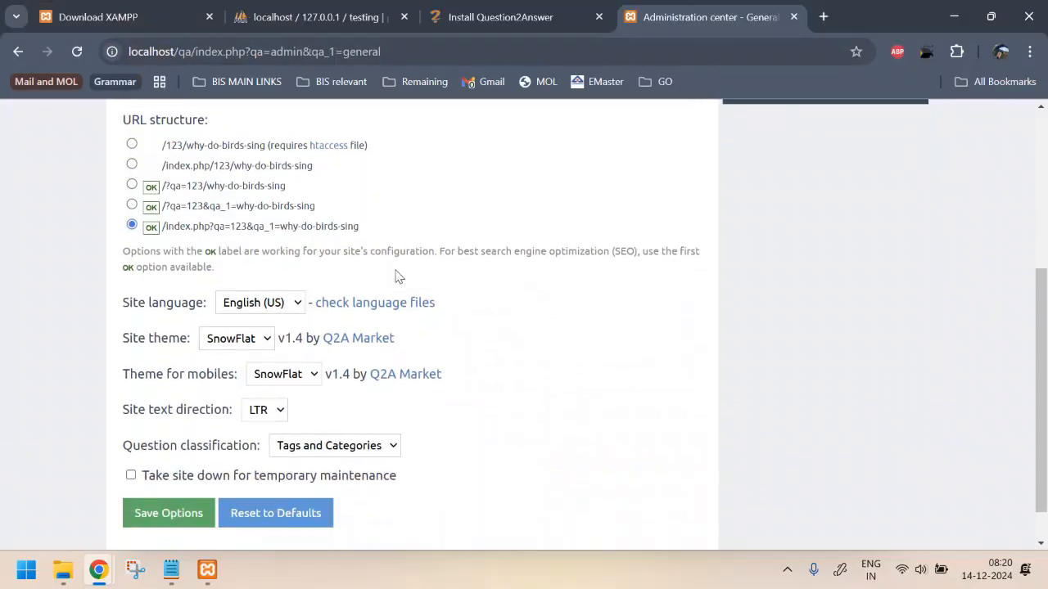
click(285, 301)
click(283, 300)
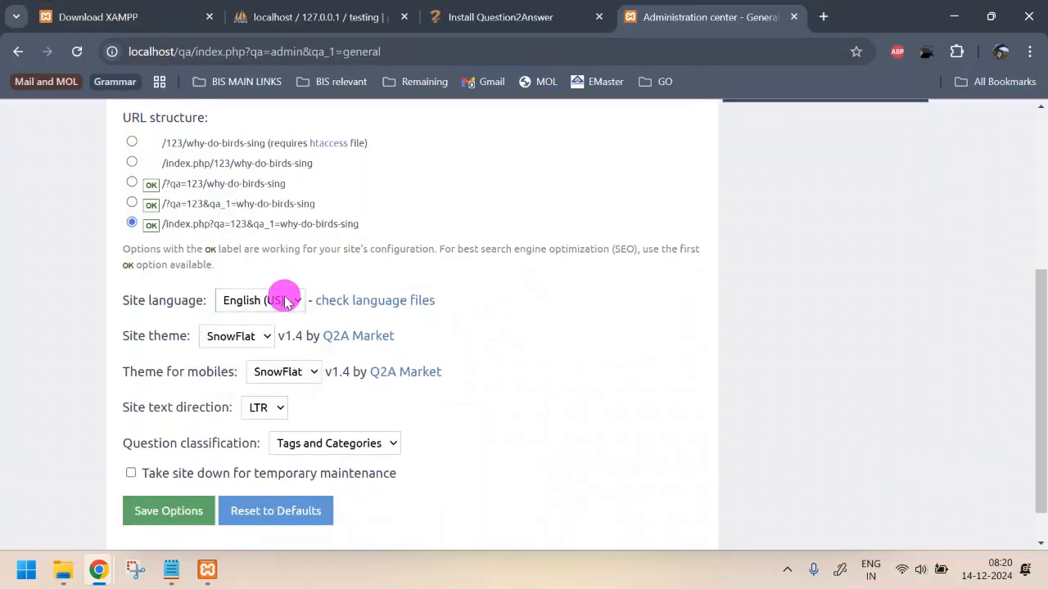
click(247, 339)
click(248, 341)
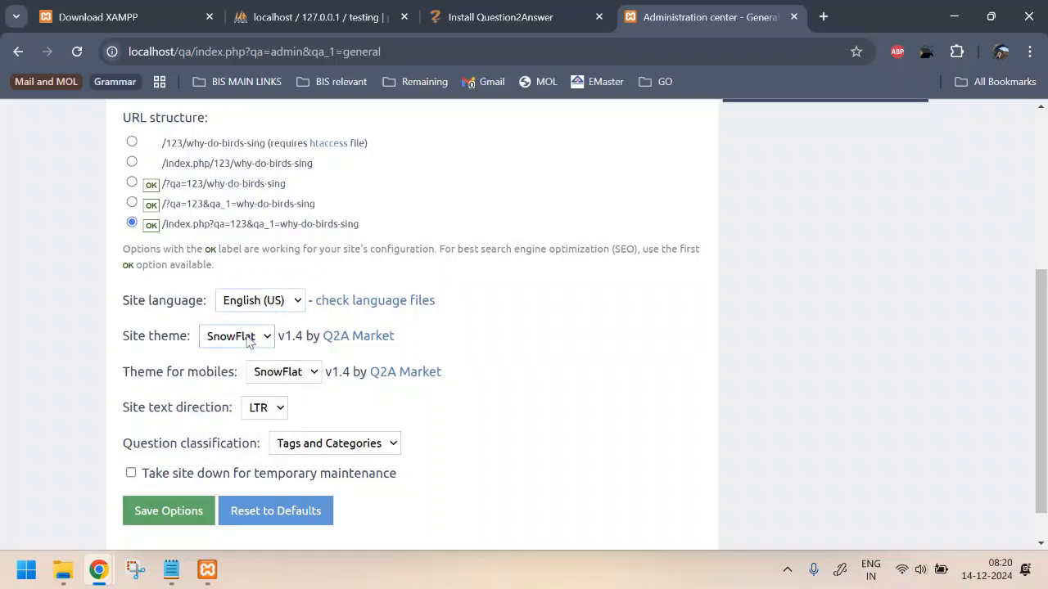
click(302, 374)
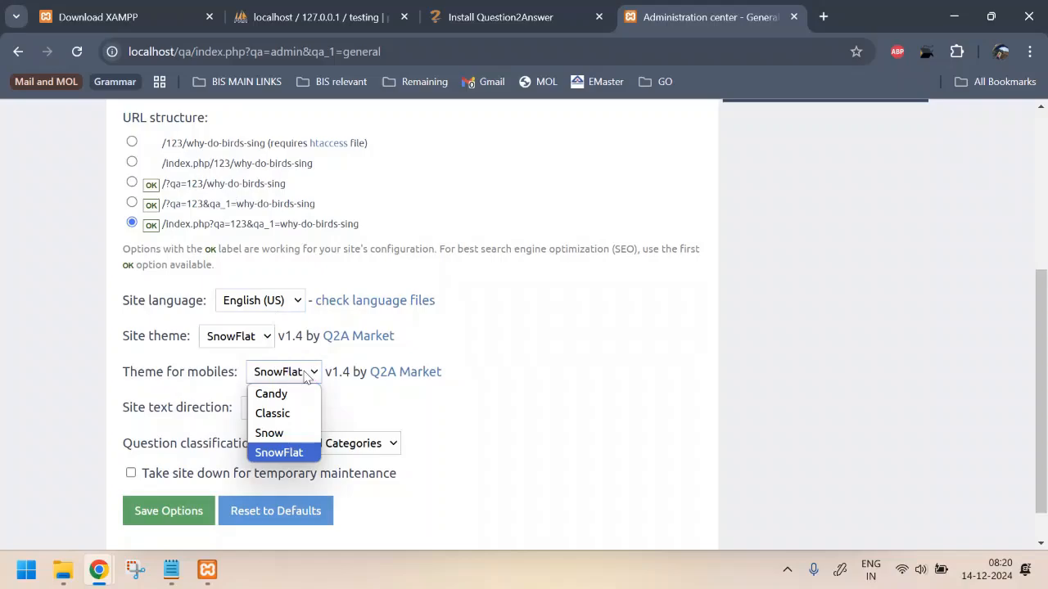
click(309, 377)
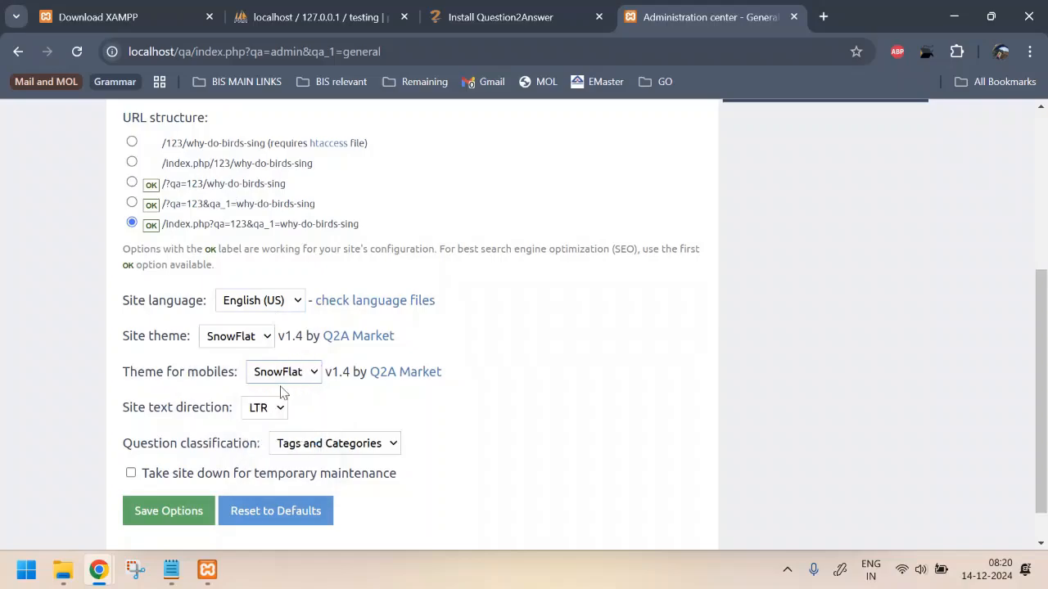
click(279, 411)
click(281, 414)
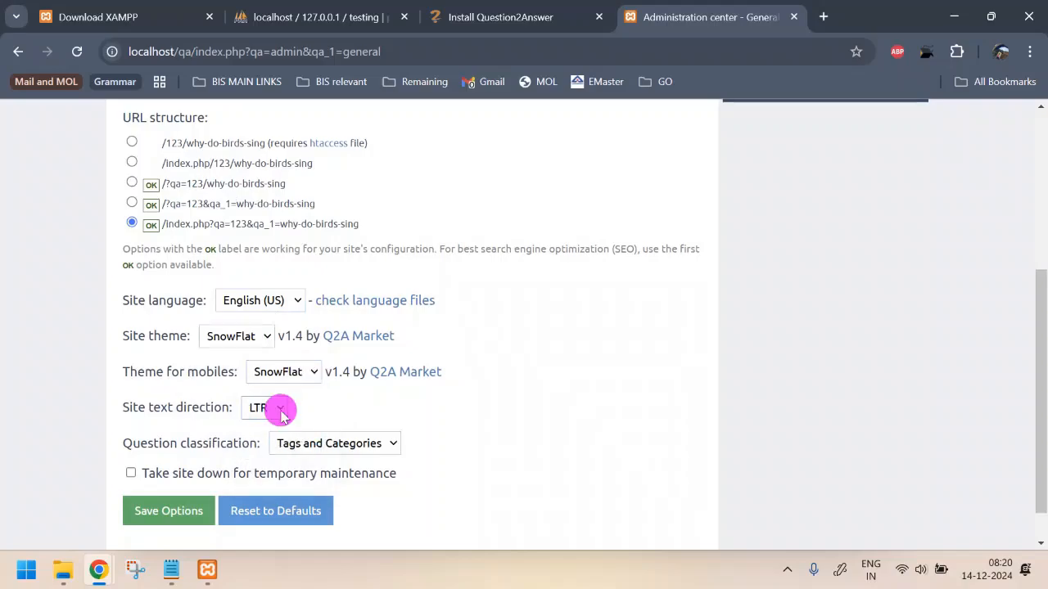
click(392, 443)
click(389, 441)
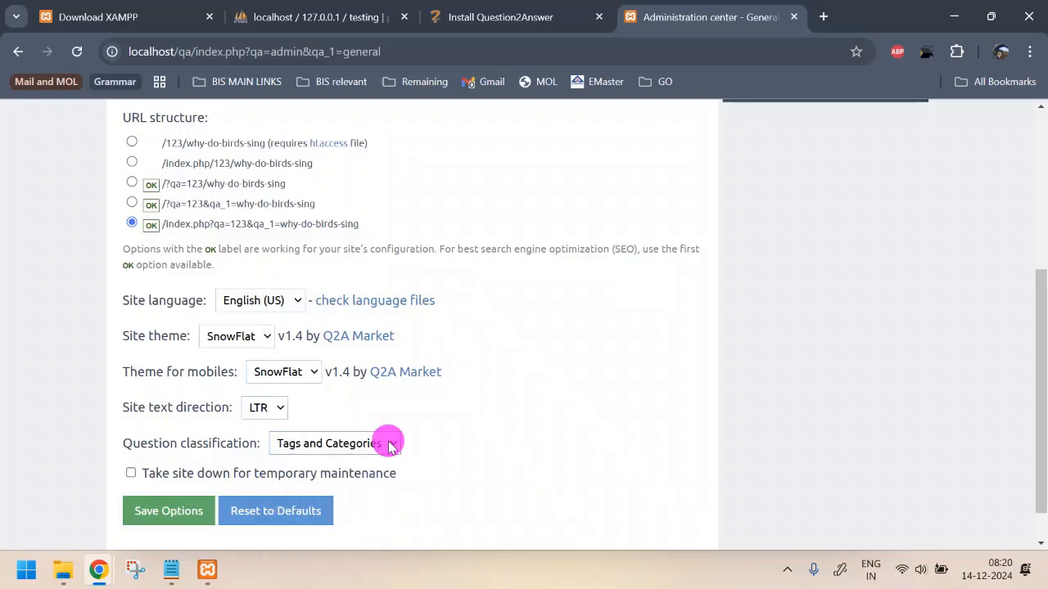
scroll(455, 419, down, 1)
scroll(454, 419, up, 4)
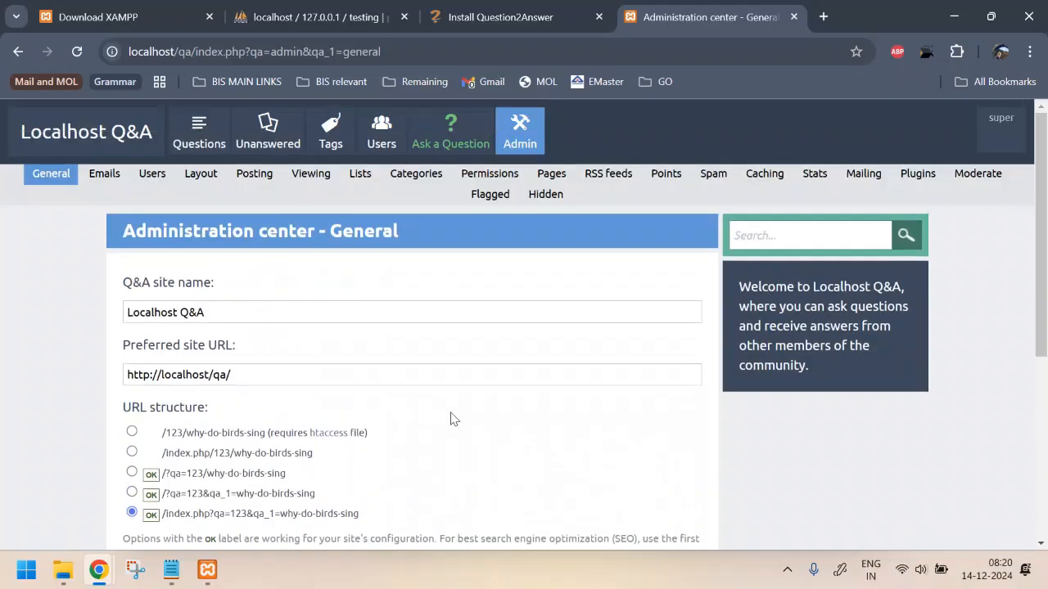
In the Users admin settings, confirm that users with posts may change their usernames
click(151, 173)
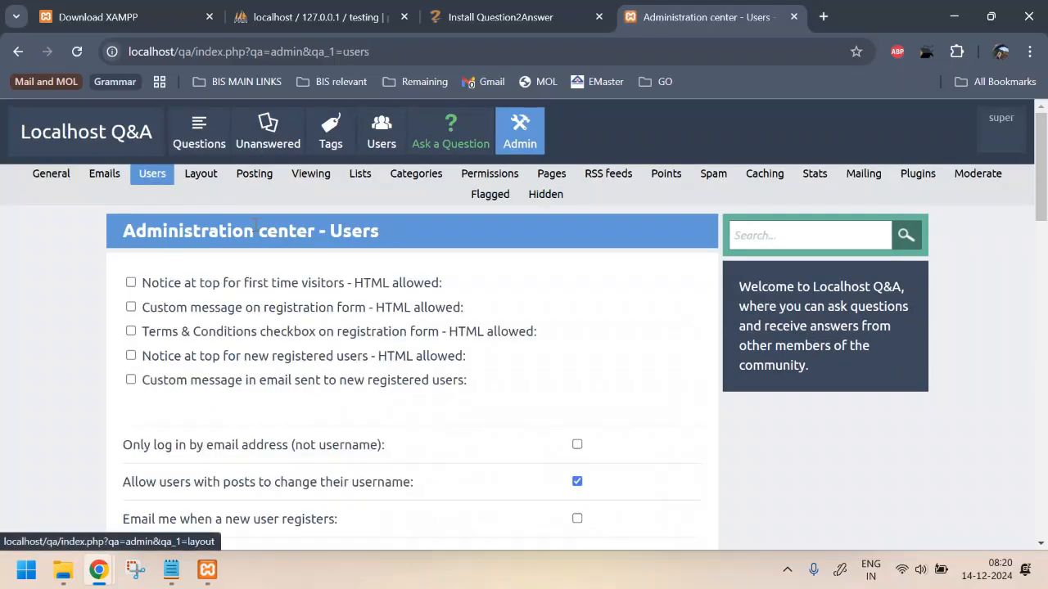
scroll(392, 364, down, 1)
scroll(393, 364, down, 1)
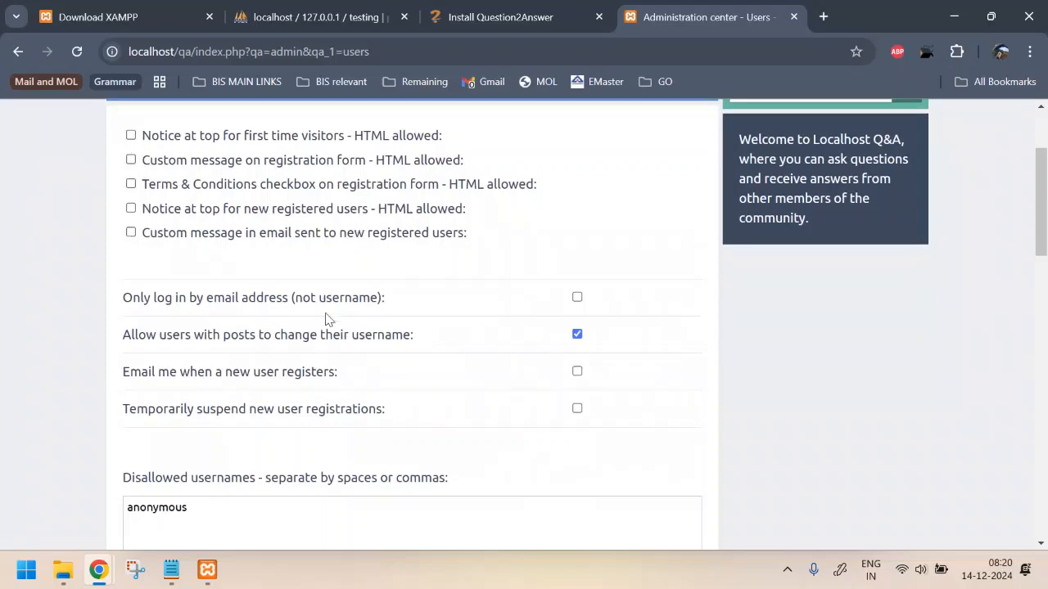
scroll(325, 318, down, 1)
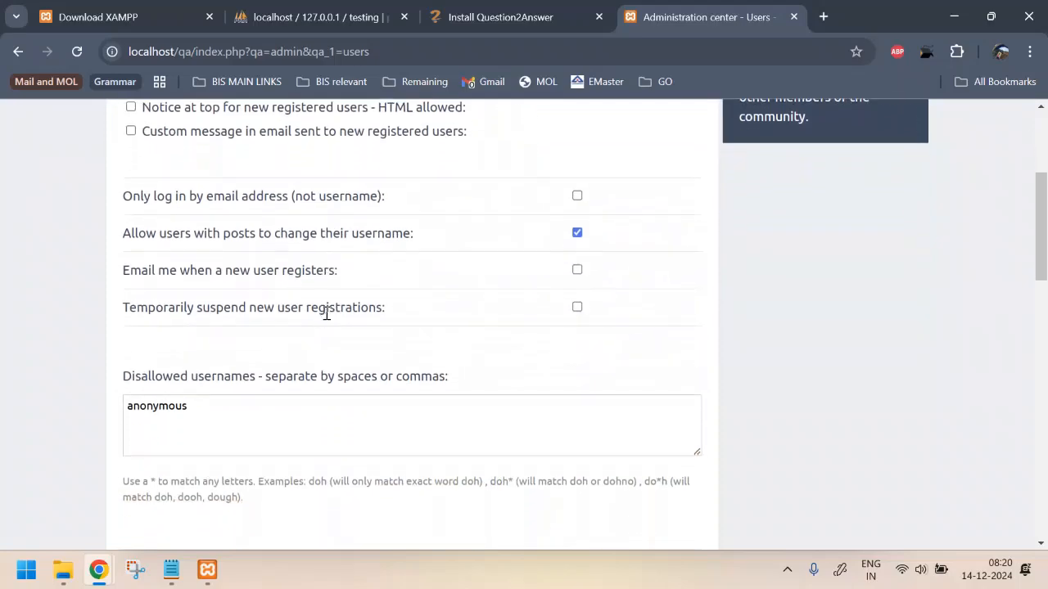
scroll(326, 315, down, 1)
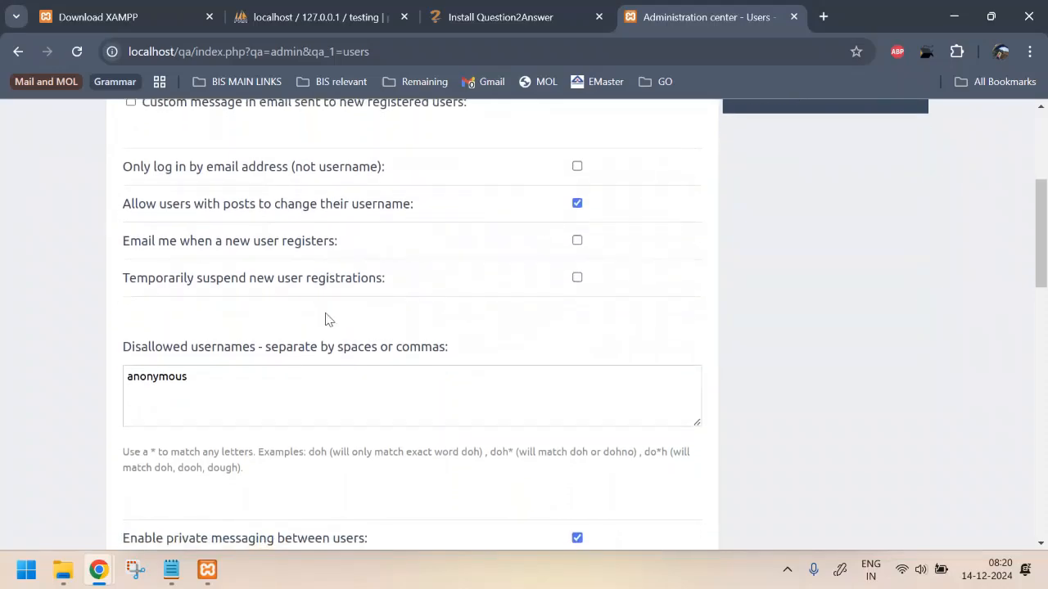
drag(130, 202, 461, 212)
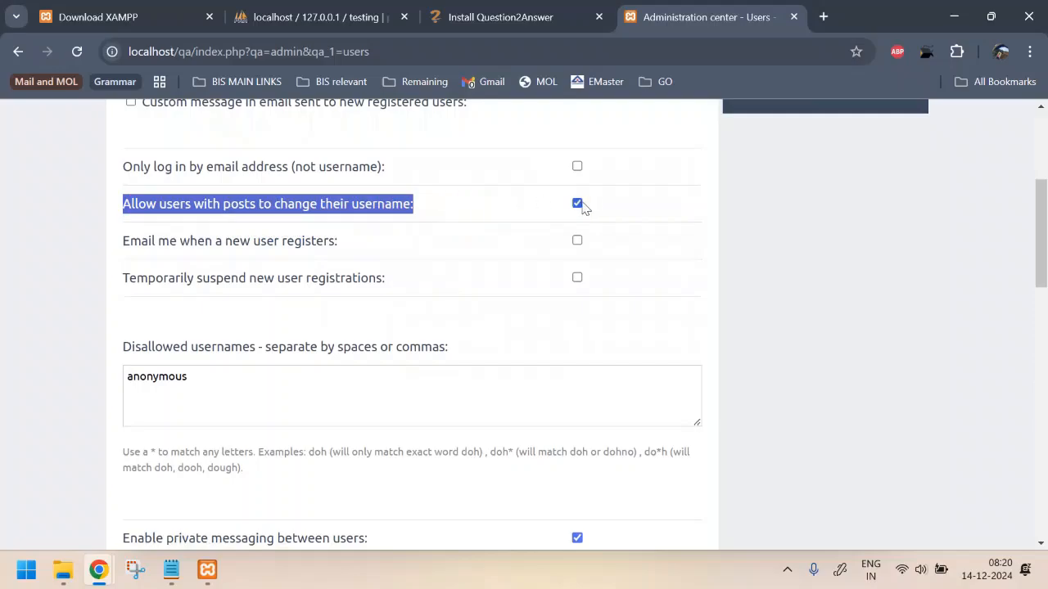
key(alt+Tab)
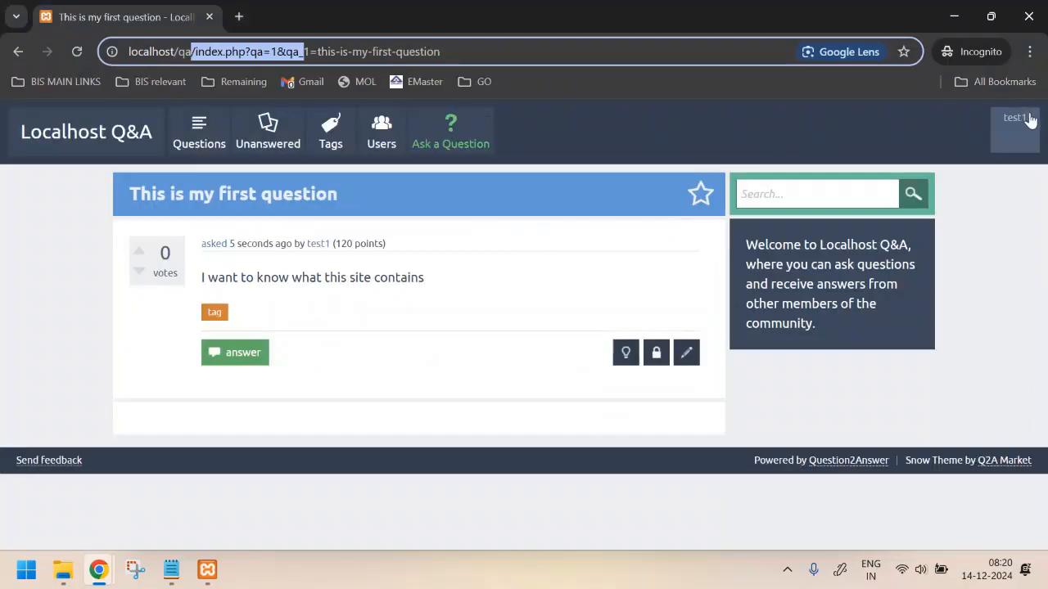
Show the test user's account page, where the Username field is currently editable
click(1016, 123)
click(933, 177)
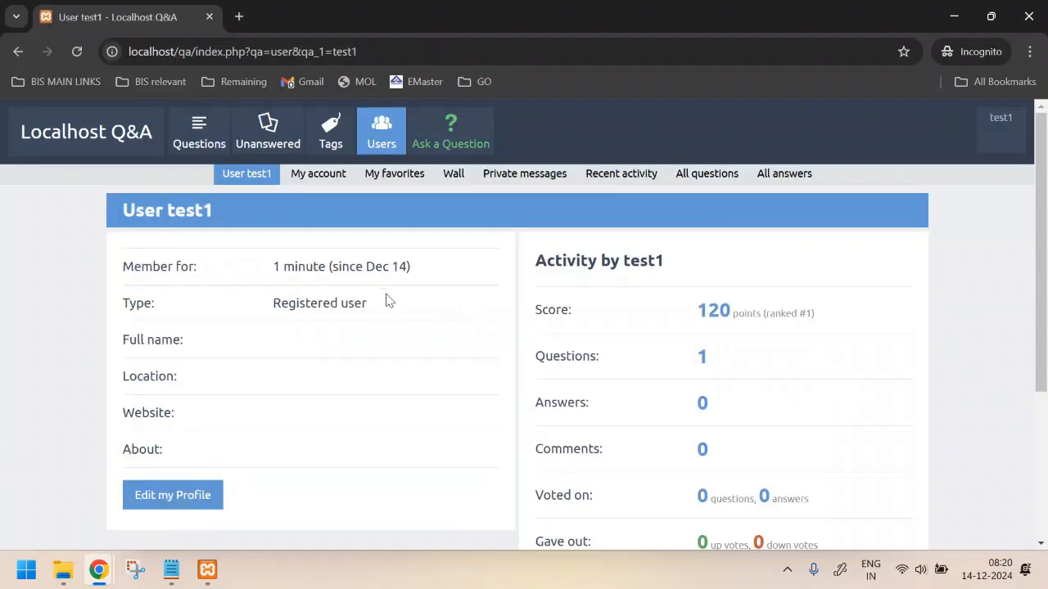
click(164, 496)
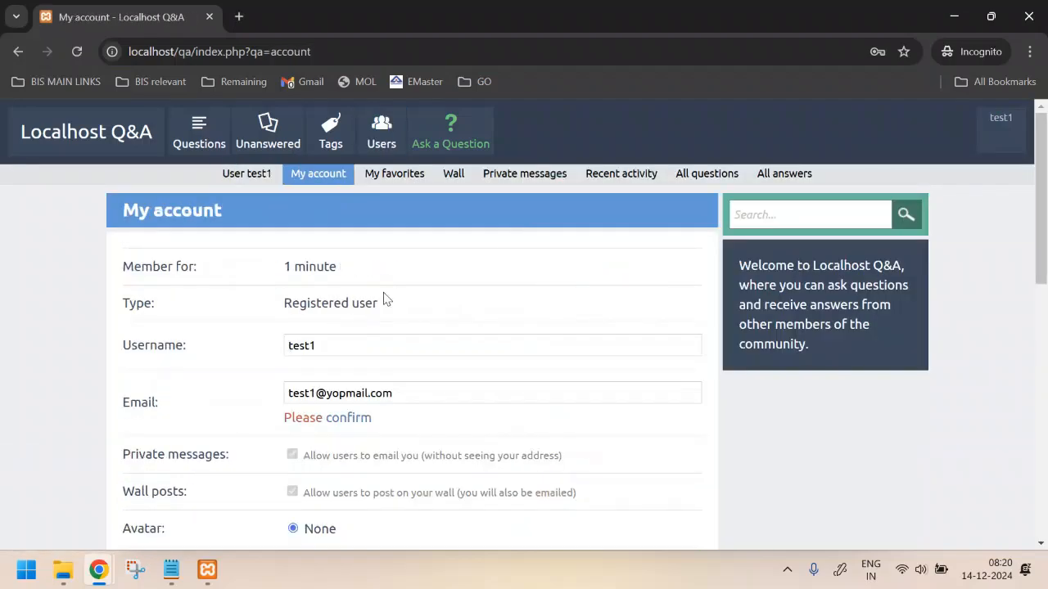
drag(150, 345, 216, 346)
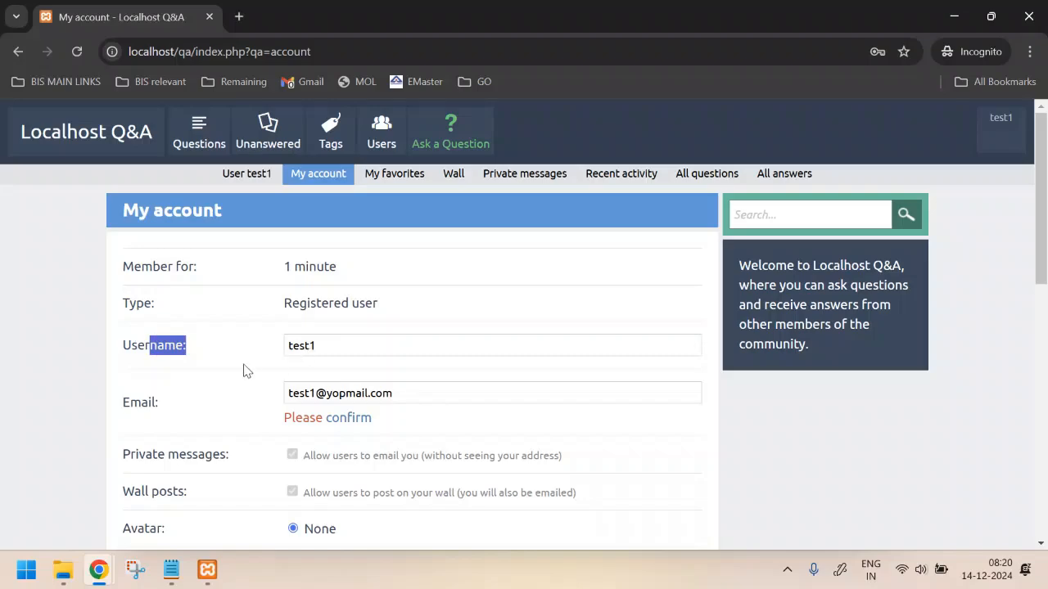
key(alt+Tab)
Untick 'Allow users with posts to change their username' and save the Users settings
click(577, 204)
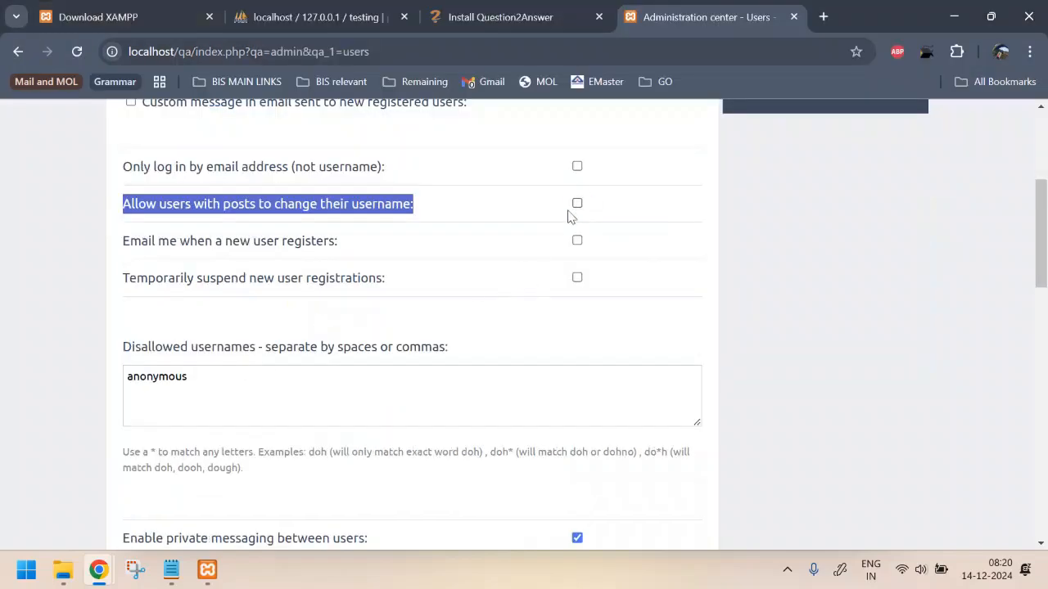
scroll(568, 216, up, 3)
scroll(332, 440, down, 15)
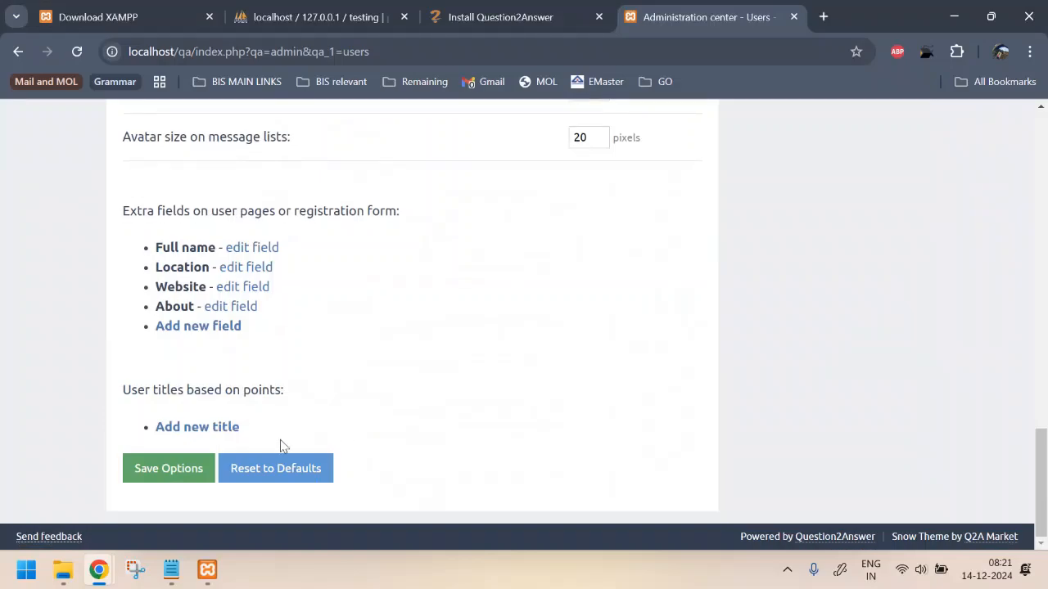
scroll(352, 361, up, 10)
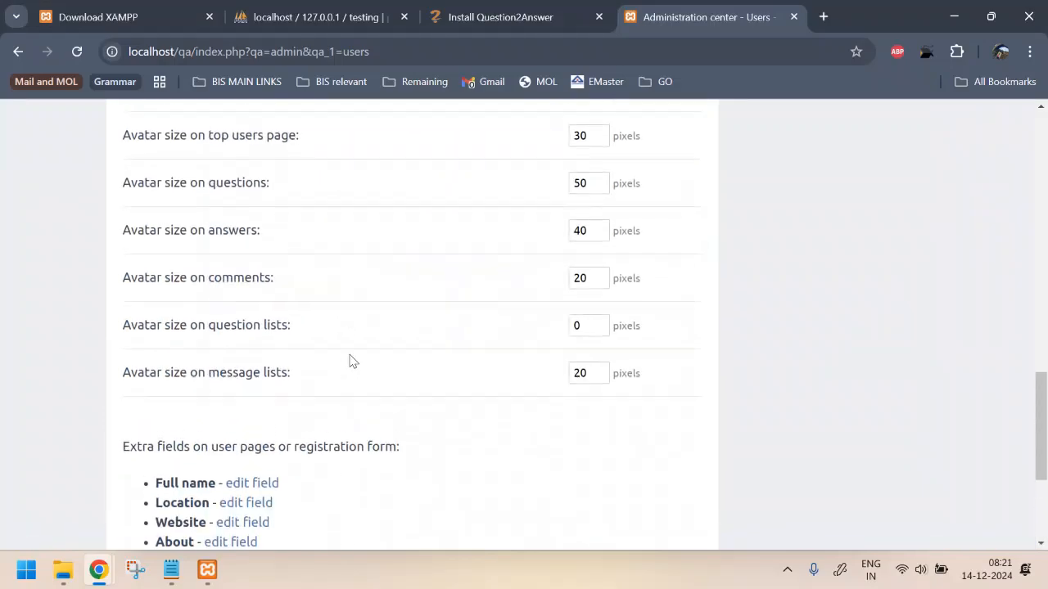
scroll(352, 361, up, 5)
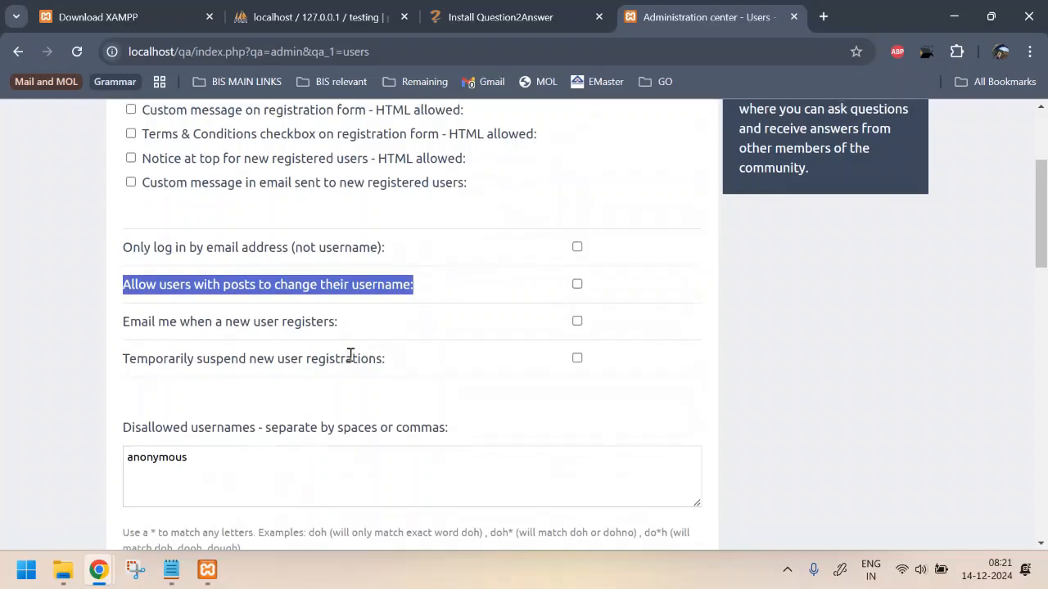
scroll(351, 363, down, 15)
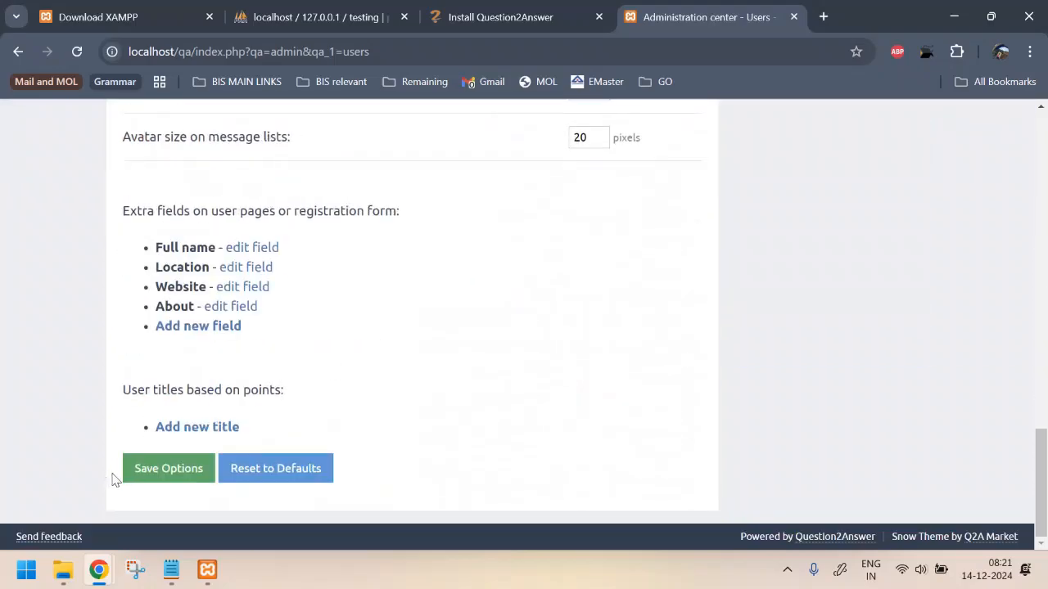
click(145, 468)
Reload the test user's account page to confirm the username is no longer editable
key(alt+Tab)
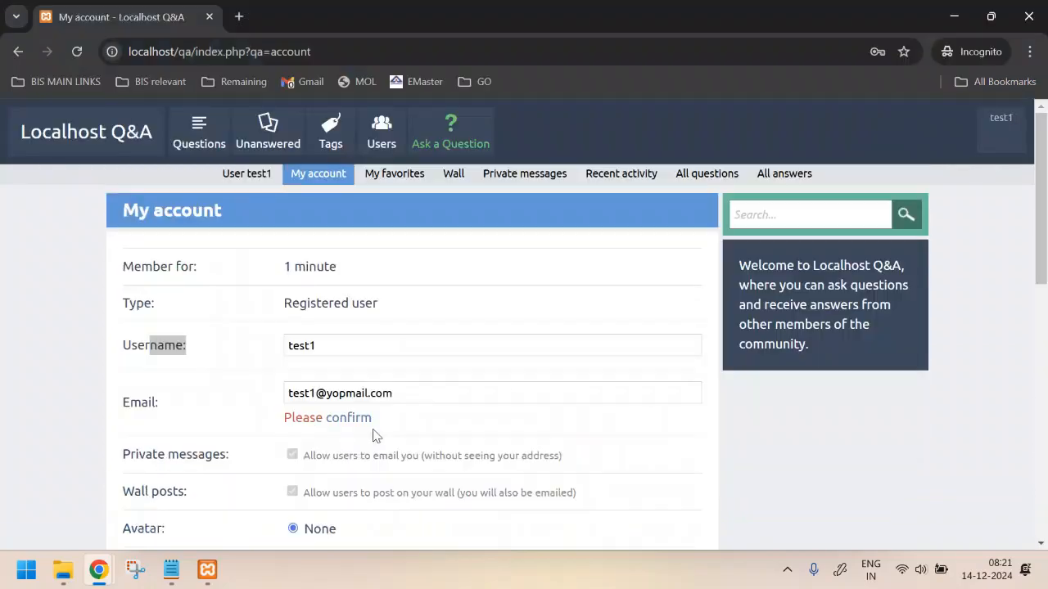
key(F5)
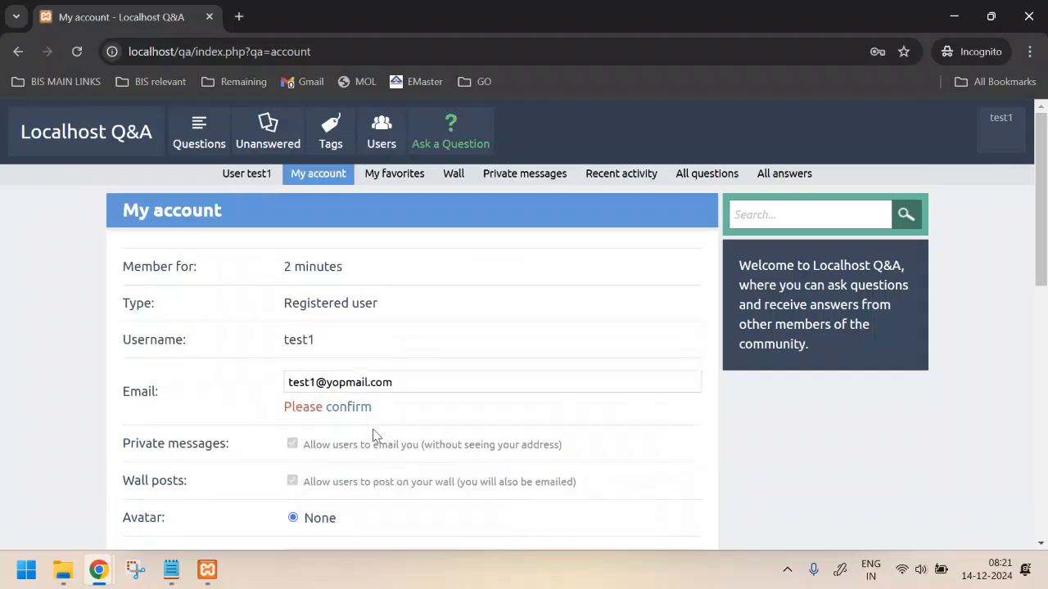
drag(147, 338, 261, 336)
click(382, 350)
key(alt+Tab)
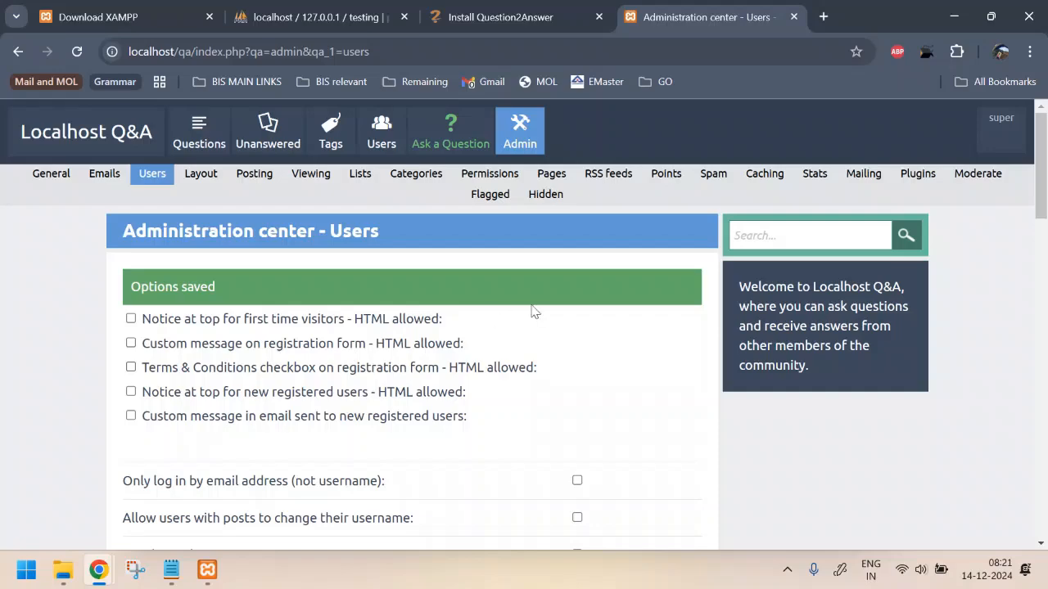
Open the Posting settings and review the question closing, answering and comment options
click(197, 185)
click(254, 174)
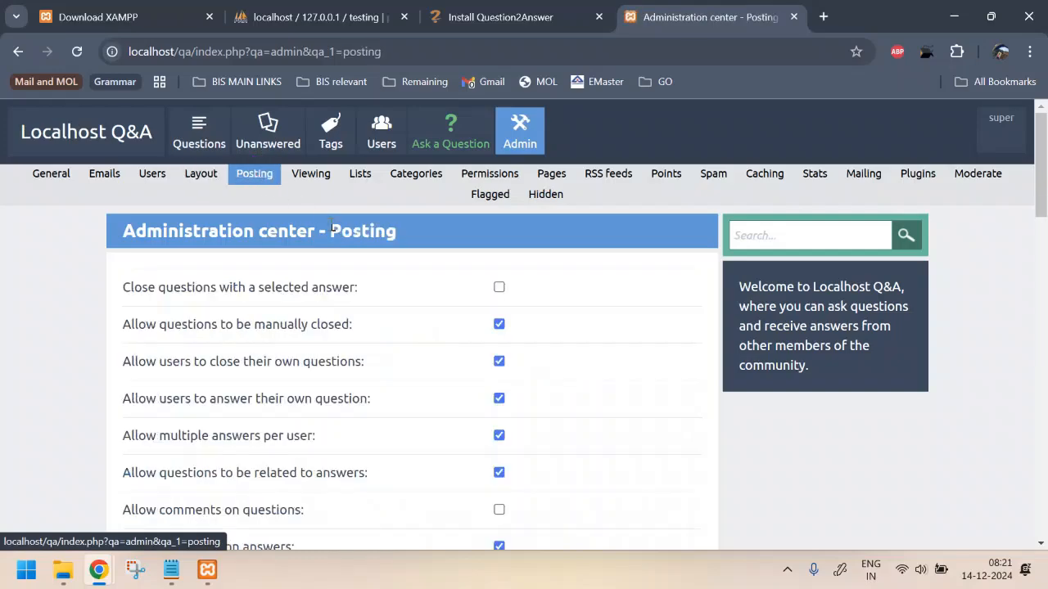
scroll(400, 302, down, 4)
scroll(399, 302, down, 5)
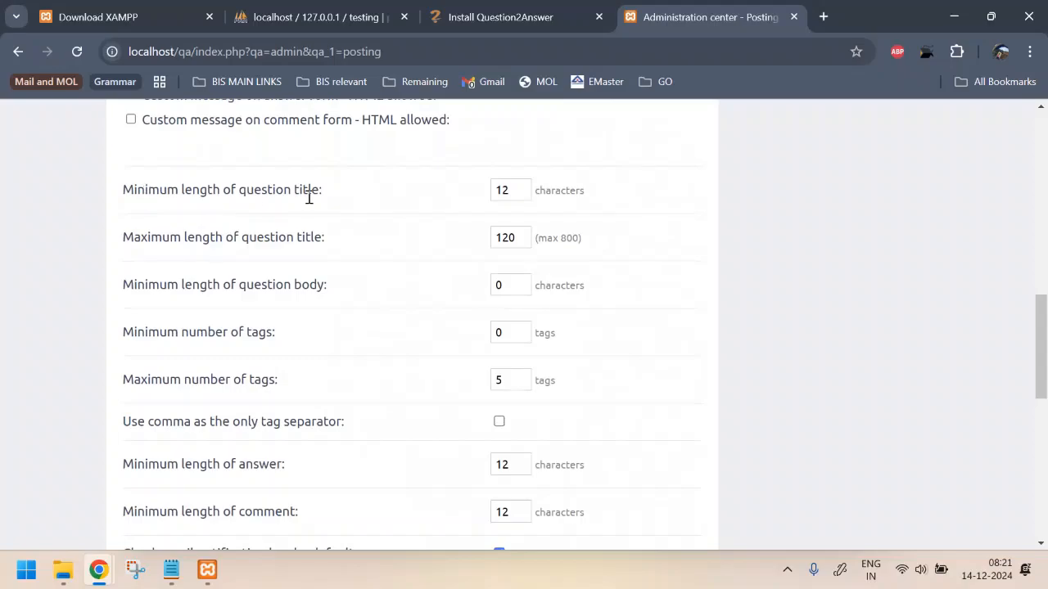
scroll(375, 211, down, 7)
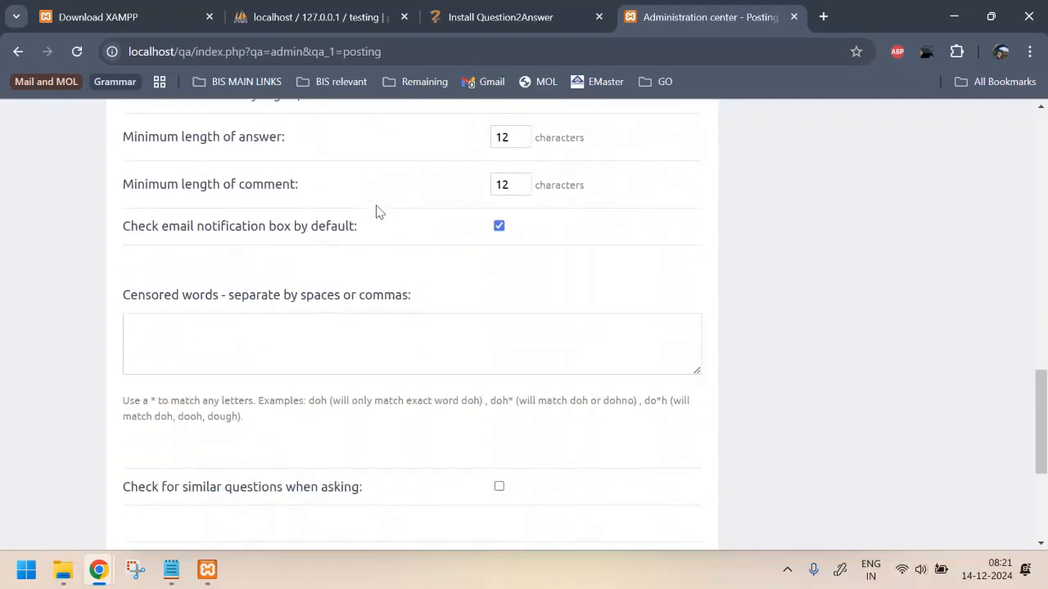
scroll(375, 211, up, 15)
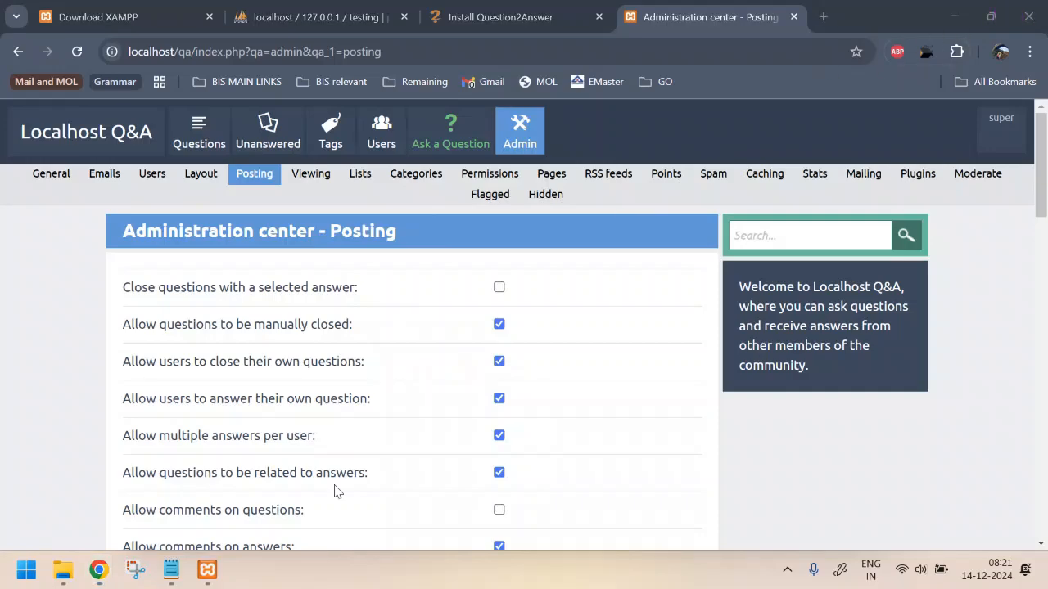
Bring up the Q2A setup notes in Notepad and highlight the Step 4 to Step 6 lines
click(171, 569)
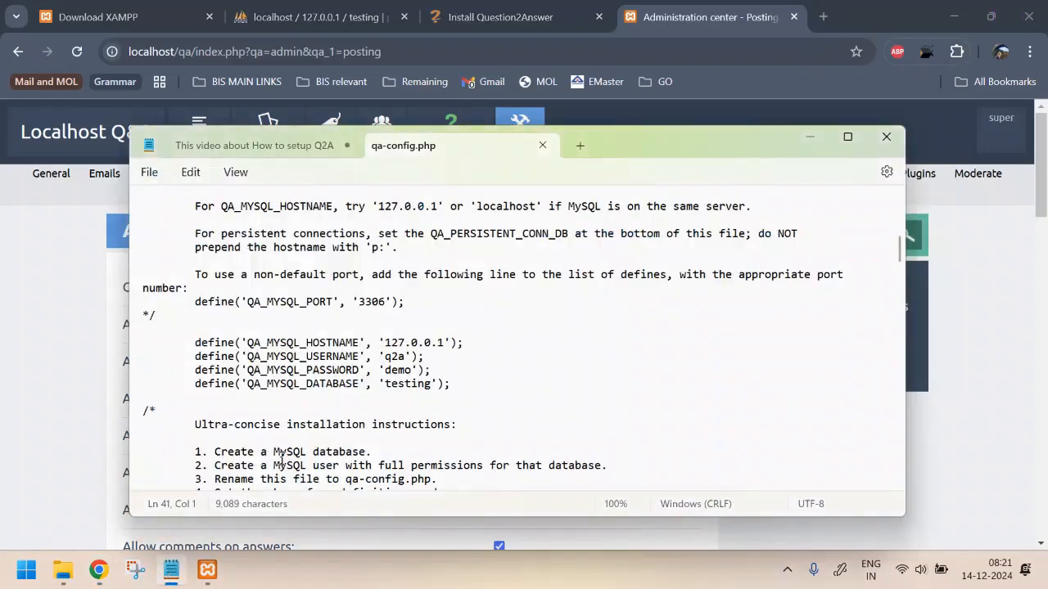
click(245, 150)
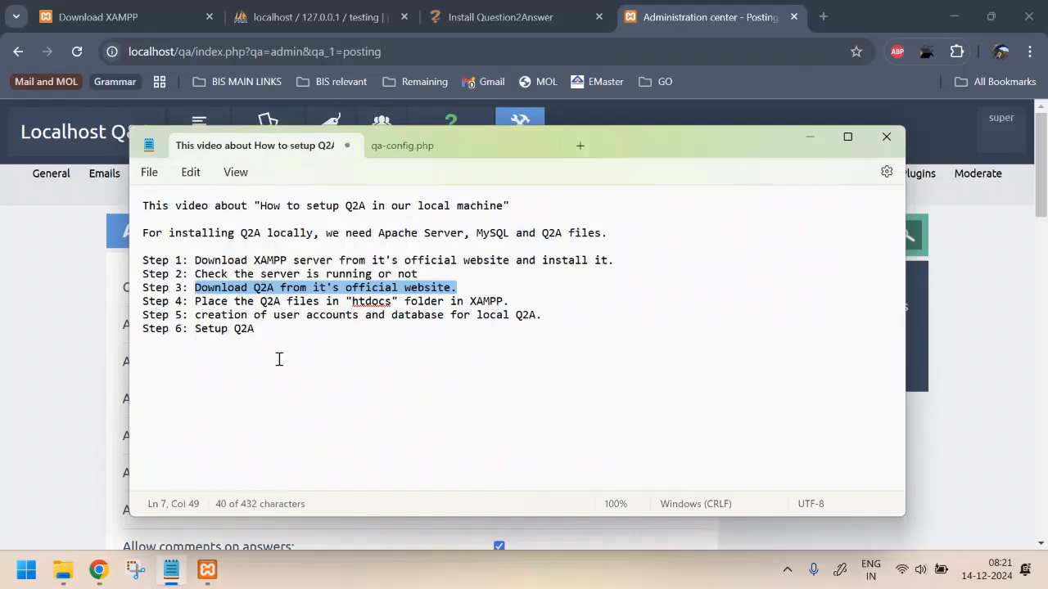
click(197, 301)
drag(196, 301, 508, 299)
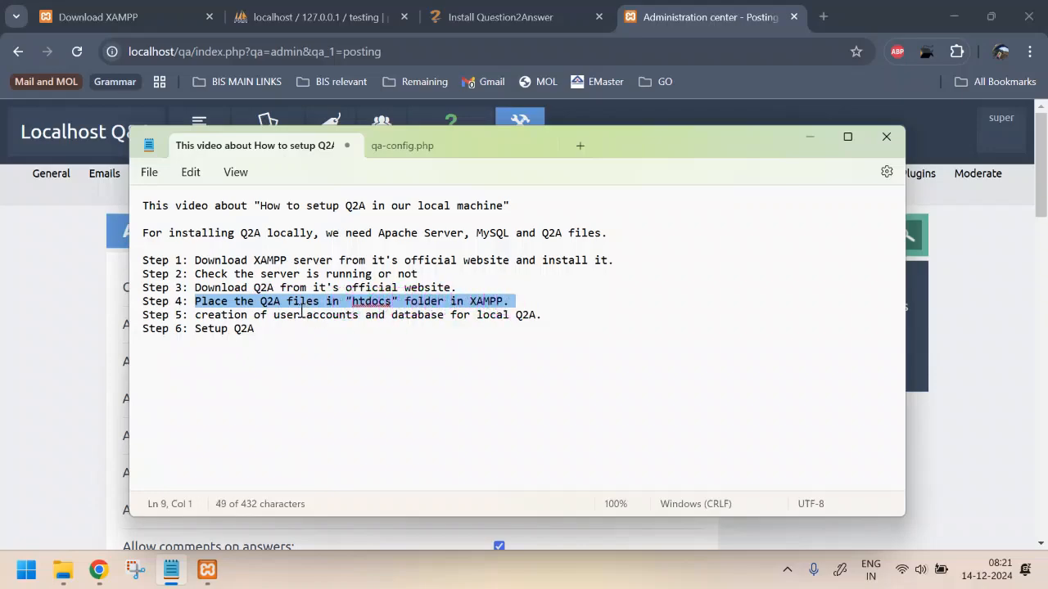
drag(293, 314, 554, 323)
click(554, 322)
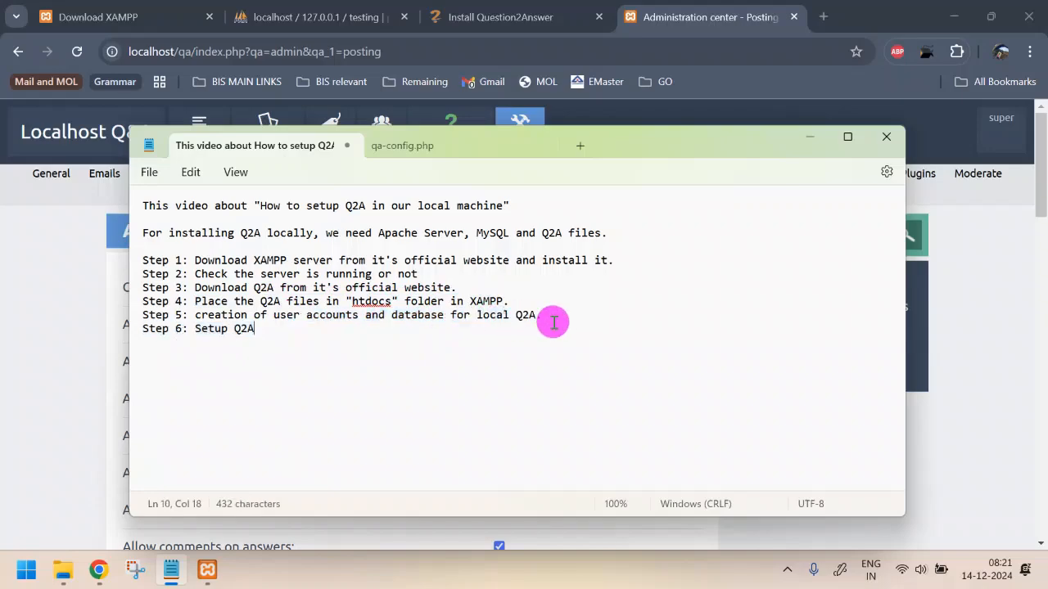
drag(211, 322, 299, 328)
click(299, 328)
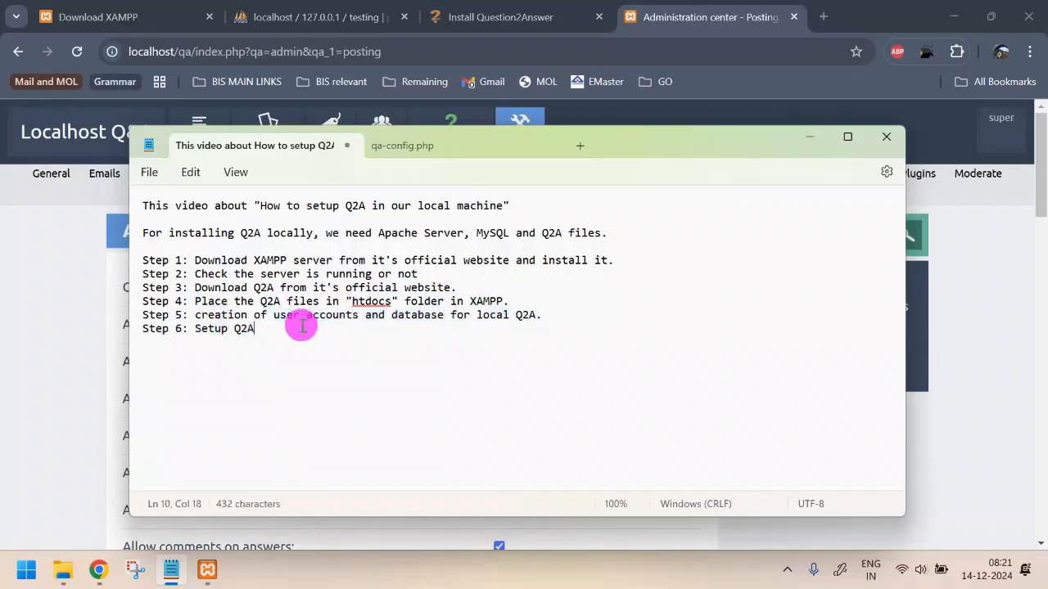